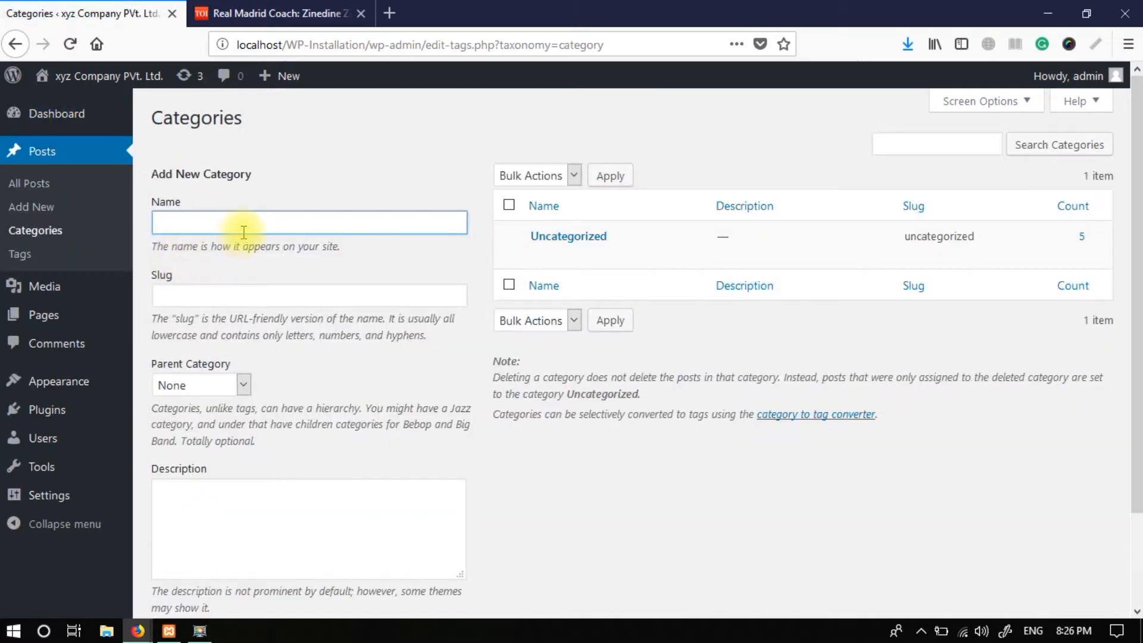
Step: Add a new post category named blog with no parent category
click(247, 228)
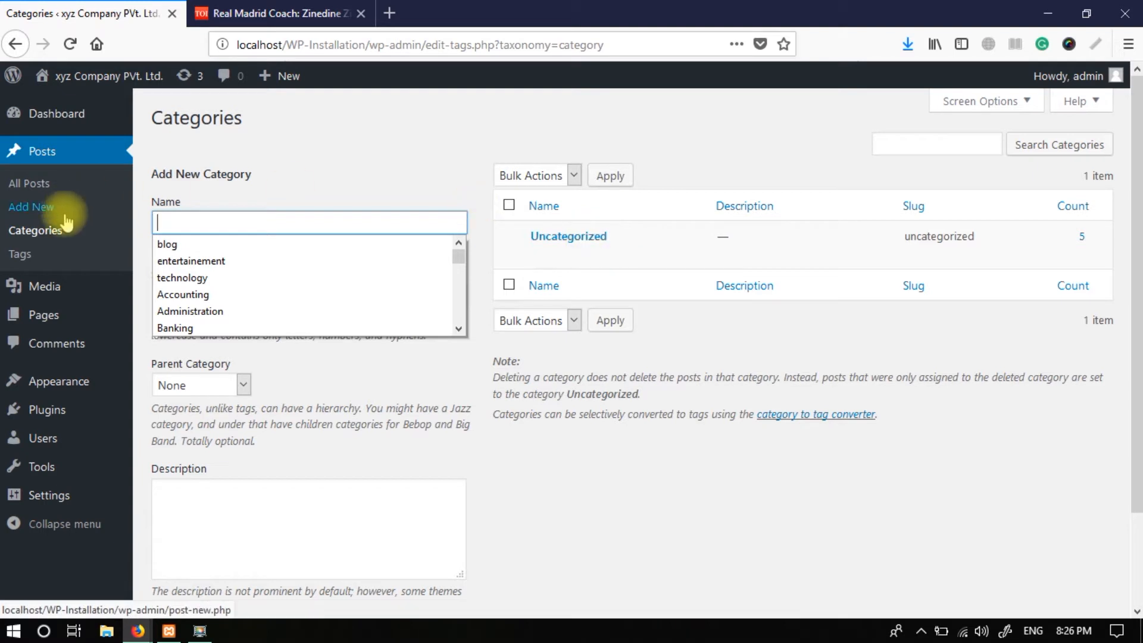
click(232, 221)
text(blo)
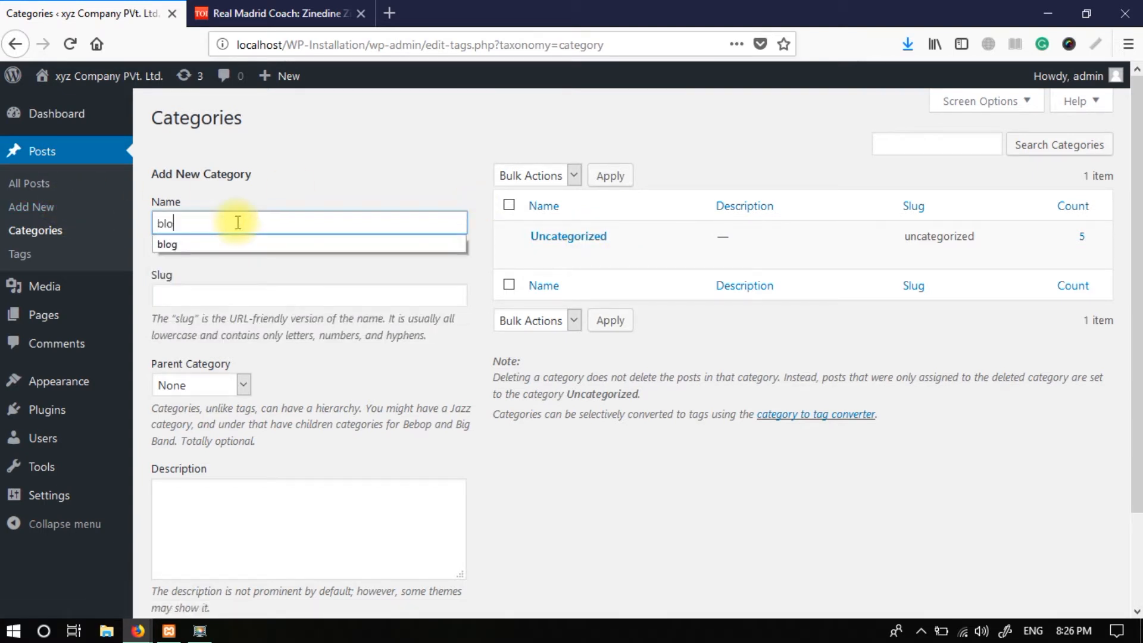
key(Down)
key(Tab)
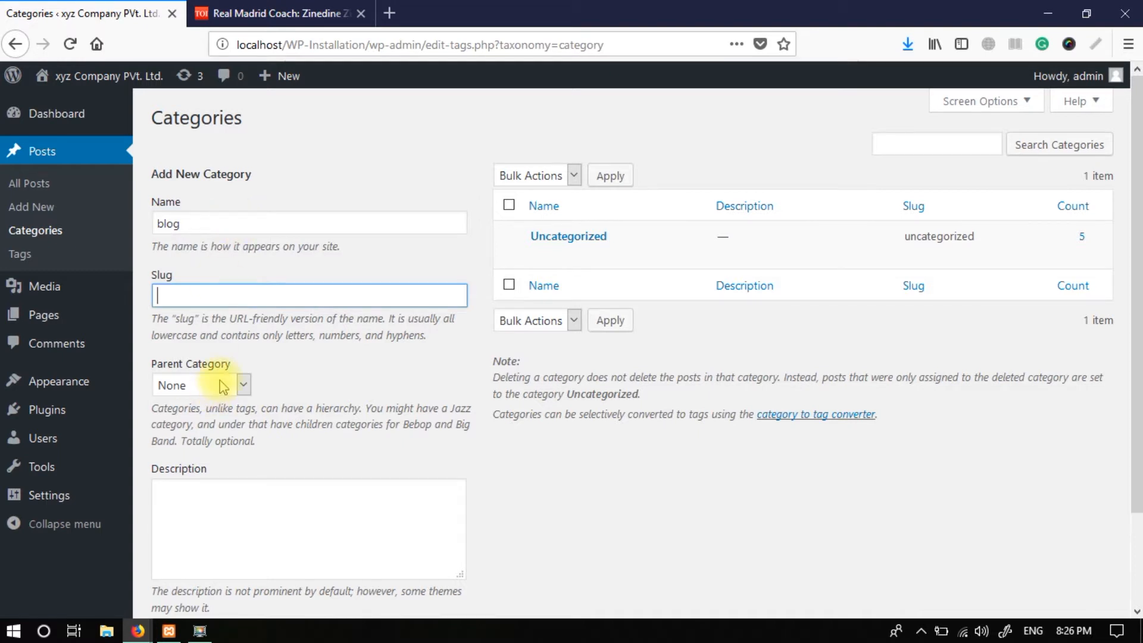
scroll(220, 381, down, 3)
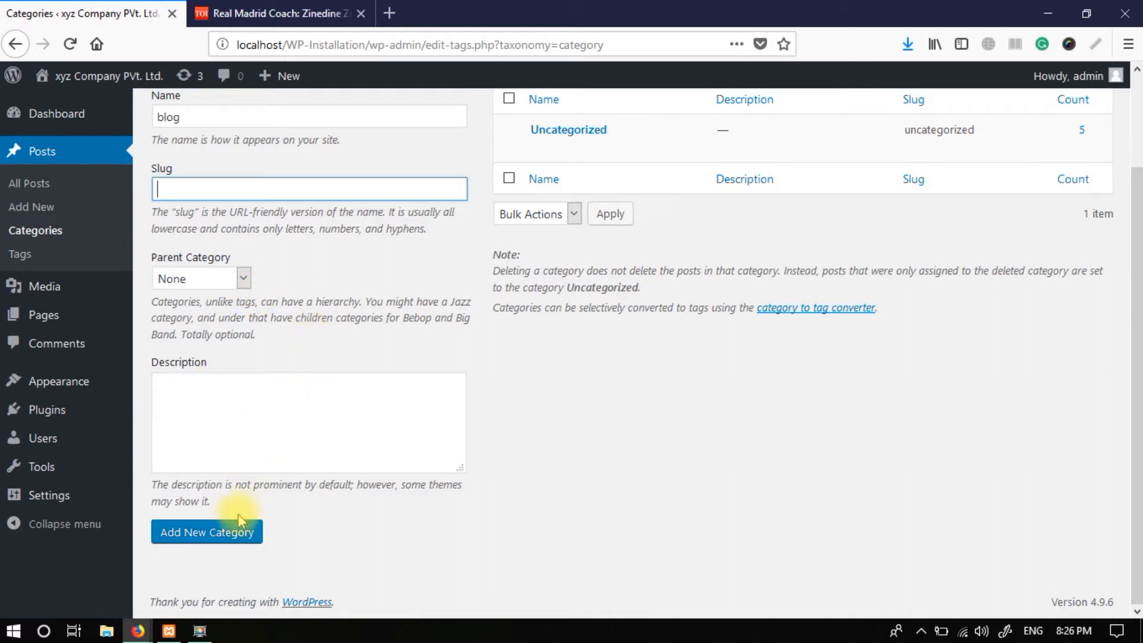
click(236, 530)
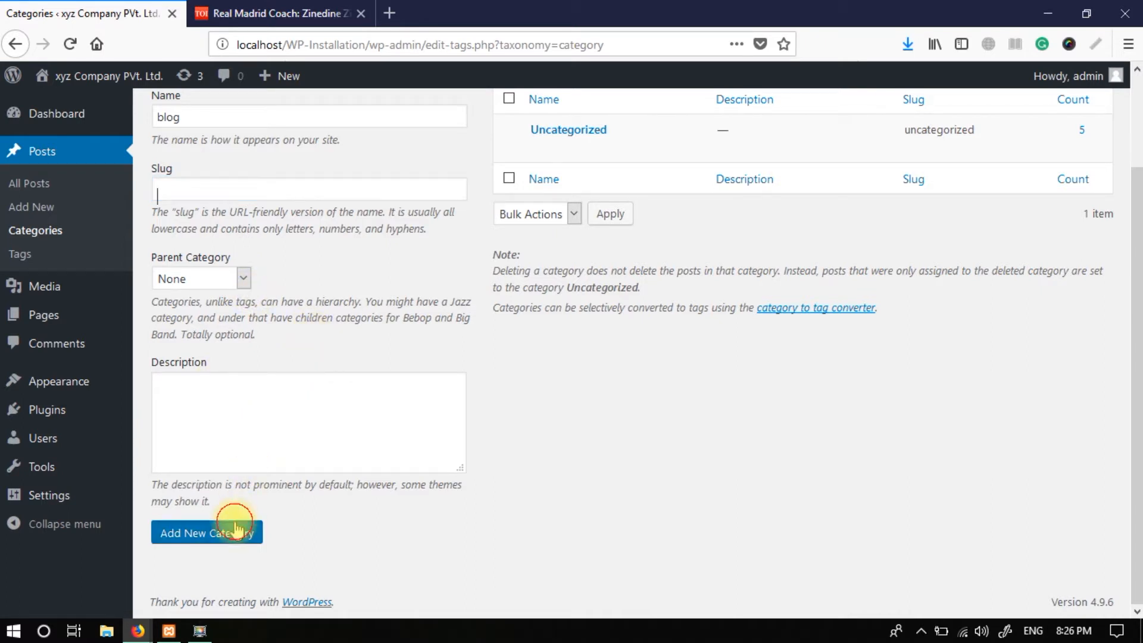
scroll(655, 247, up, 2)
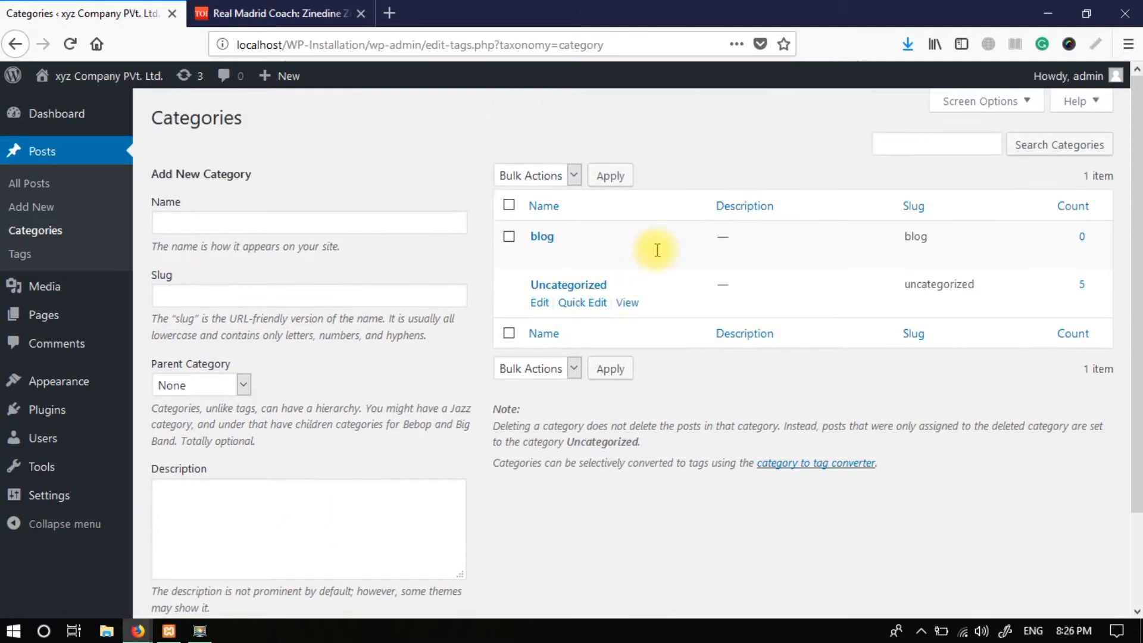
Step: Add two more post categories named sports and entertainement
click(201, 231)
text(sports)
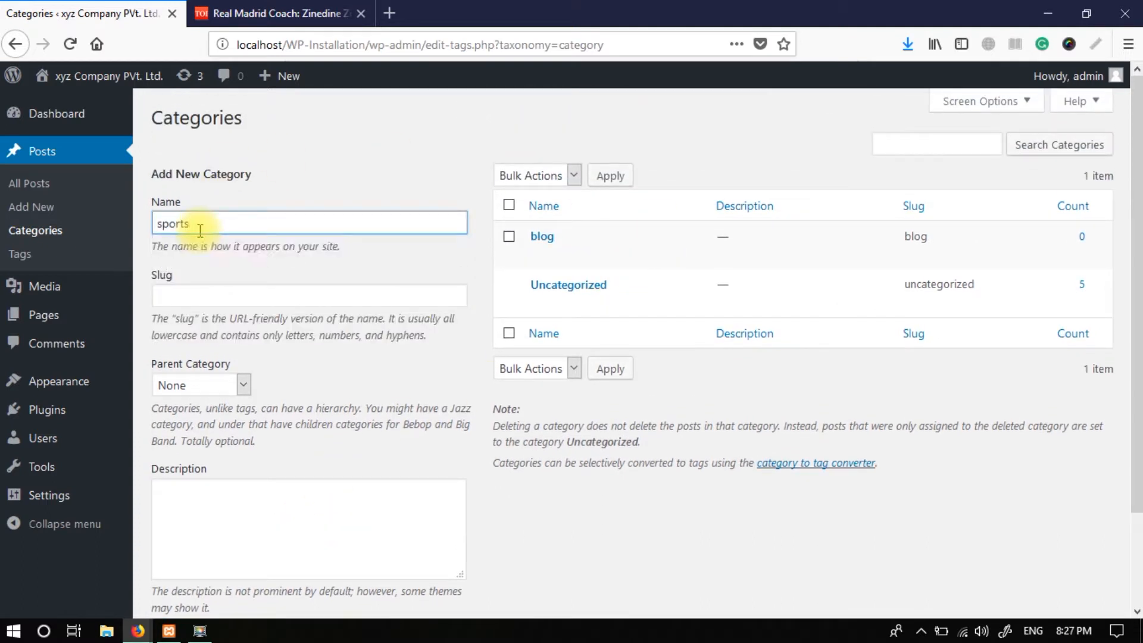
key(Return)
text(ent)
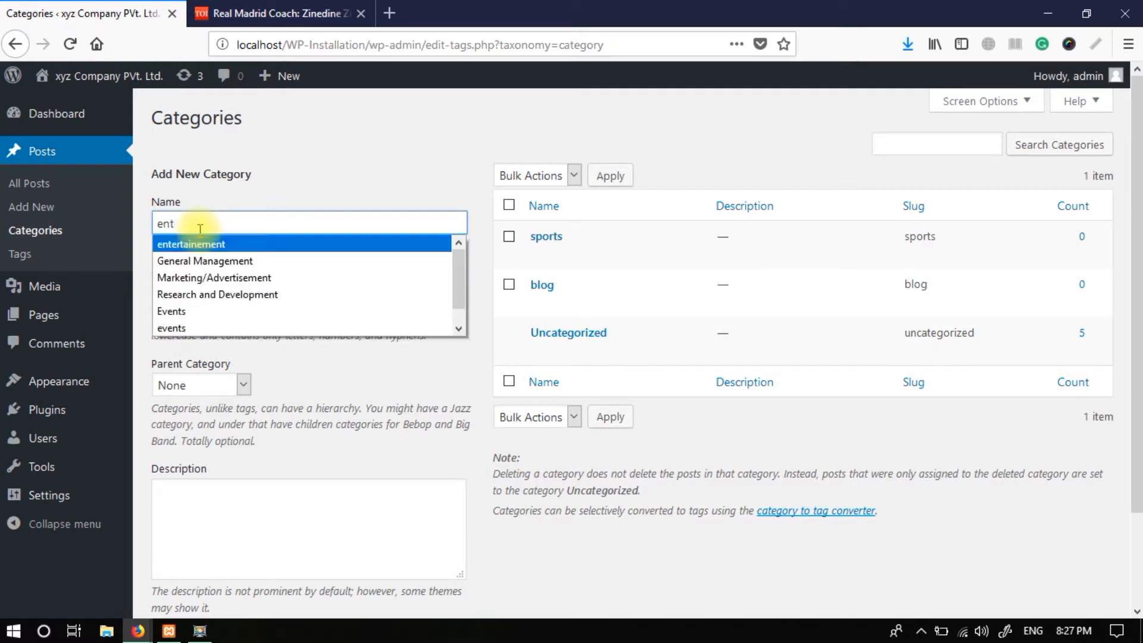
key(Return)
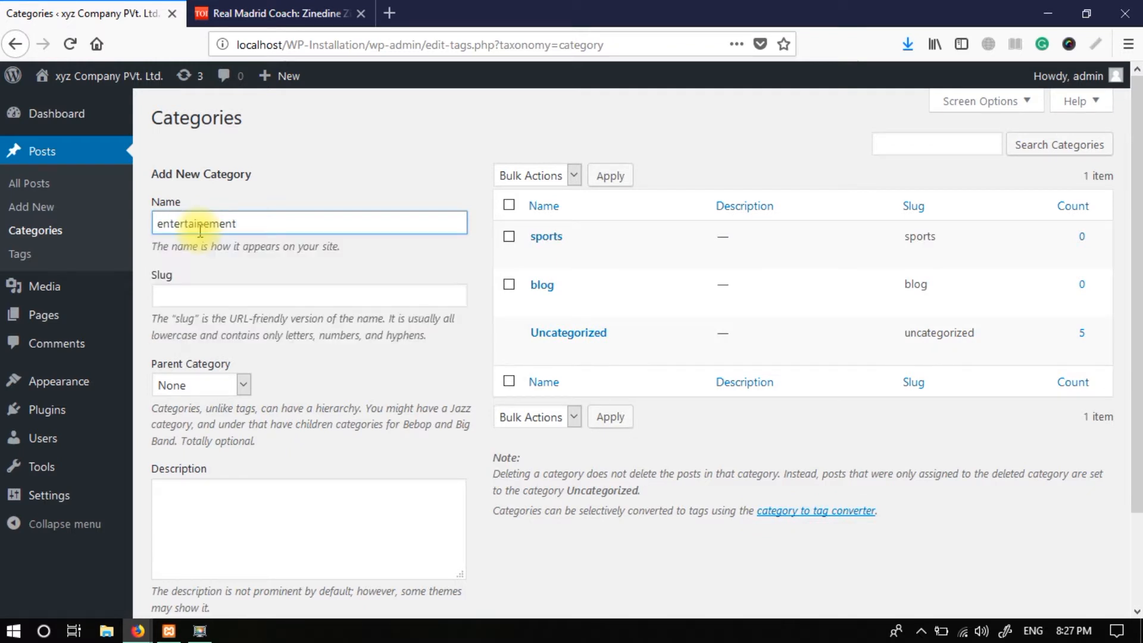
key(Return)
Step: Add another post category named technology, reusing the previously entered name suggestion
click(200, 230)
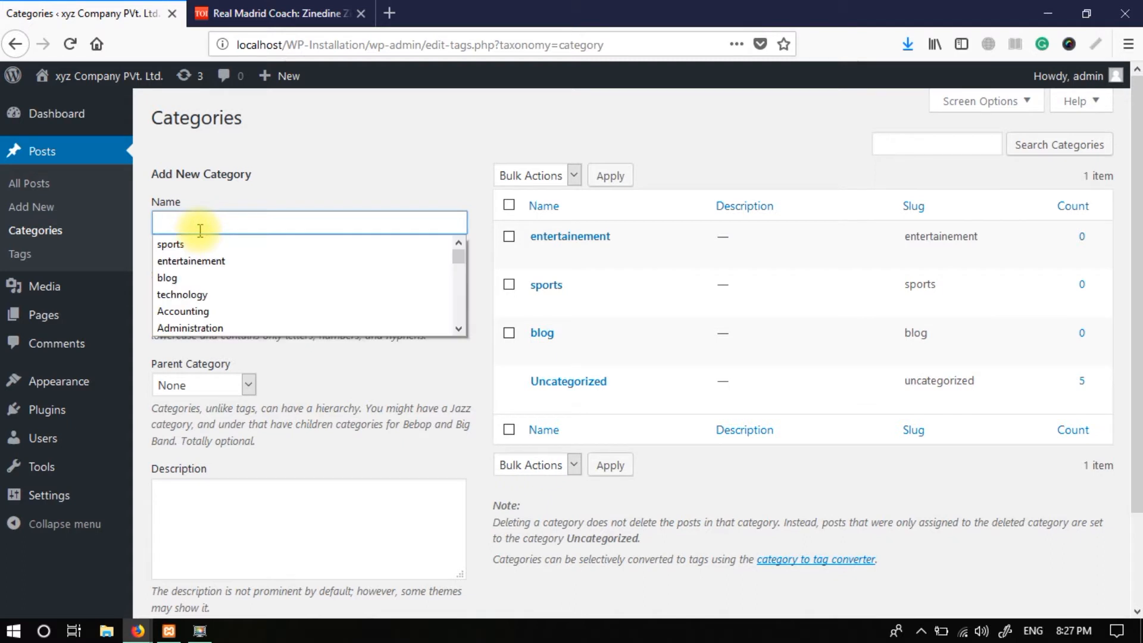
key(Down)
key(Down)
key(Down)
key(Down)
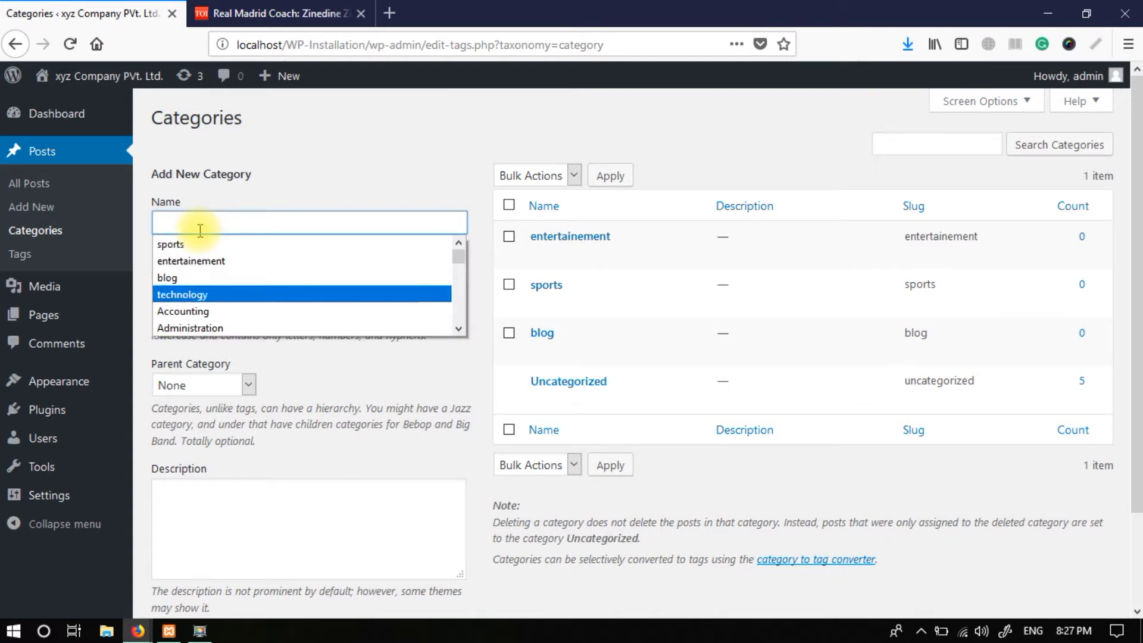
key(Return)
key(Return)
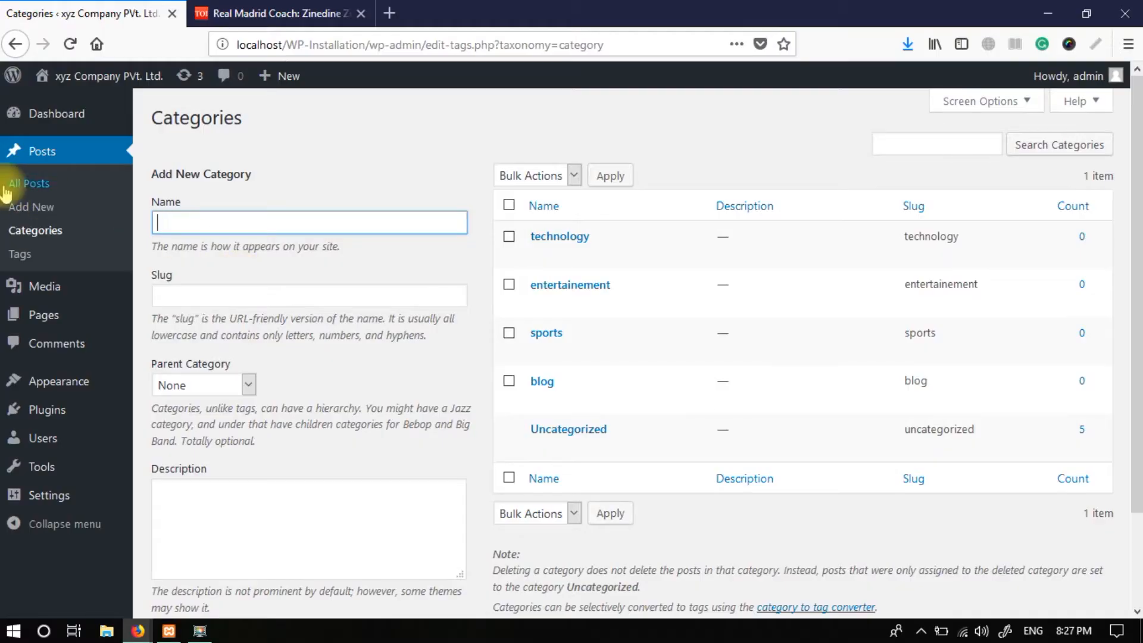
Step: Open the list of all posts and review which category each post is assigned to
click(23, 184)
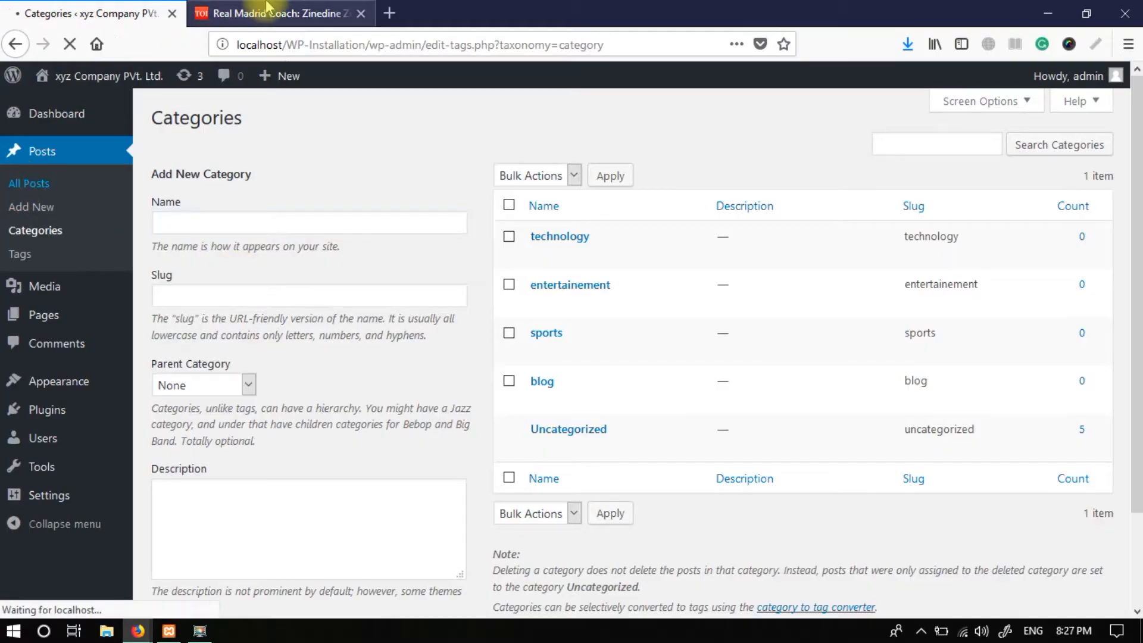
click(190, 11)
click(16, 10)
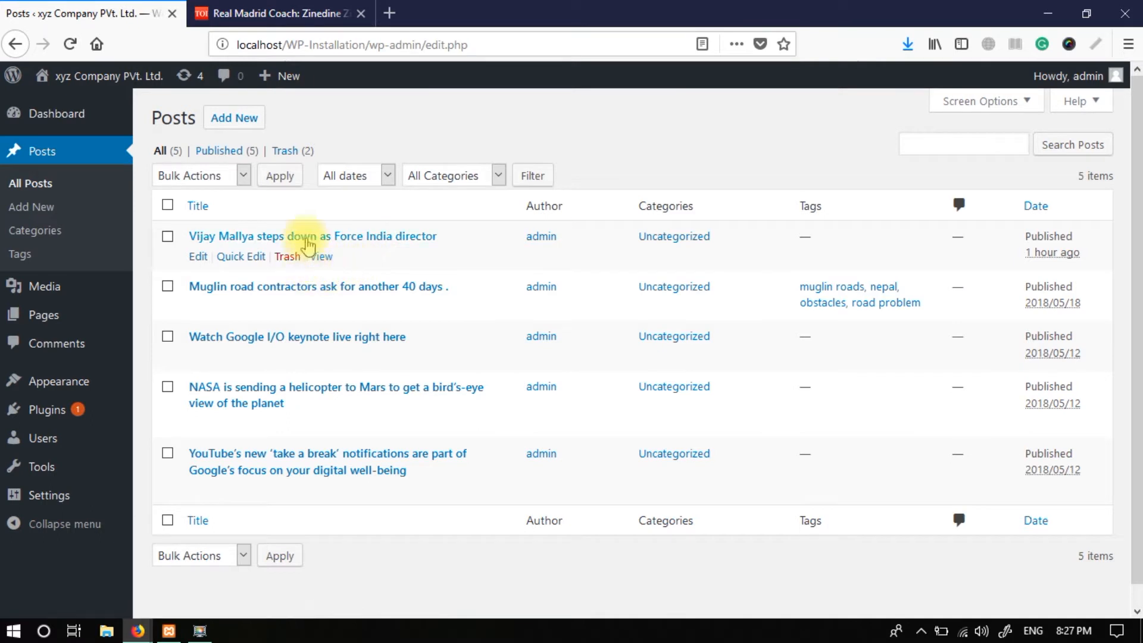
scroll(326, 276, down, 1)
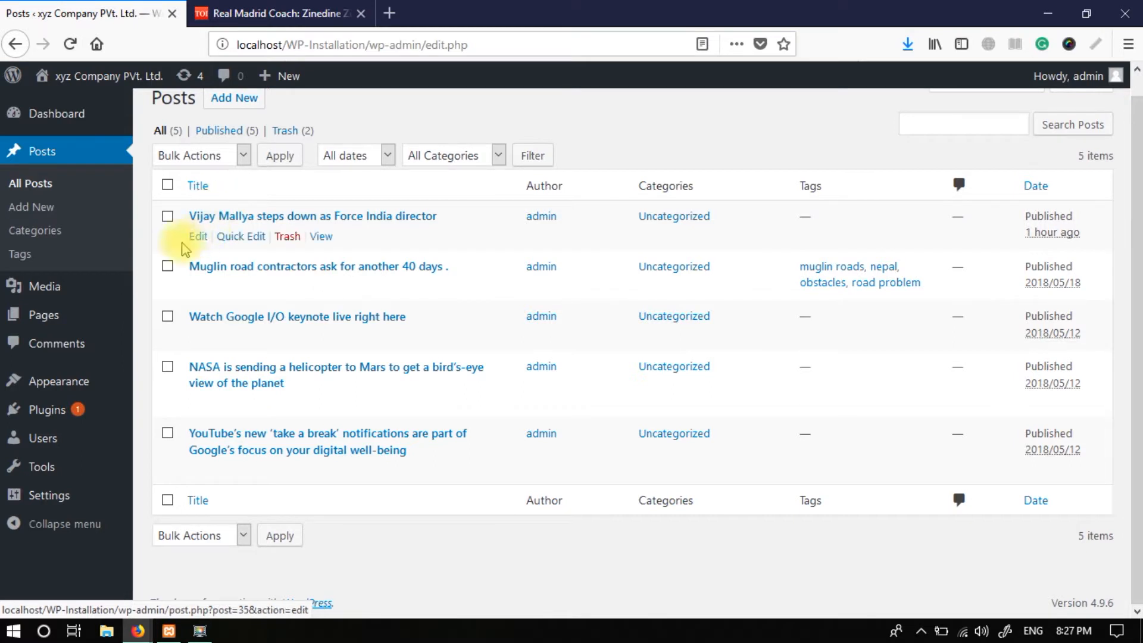
scroll(280, 263, up, 1)
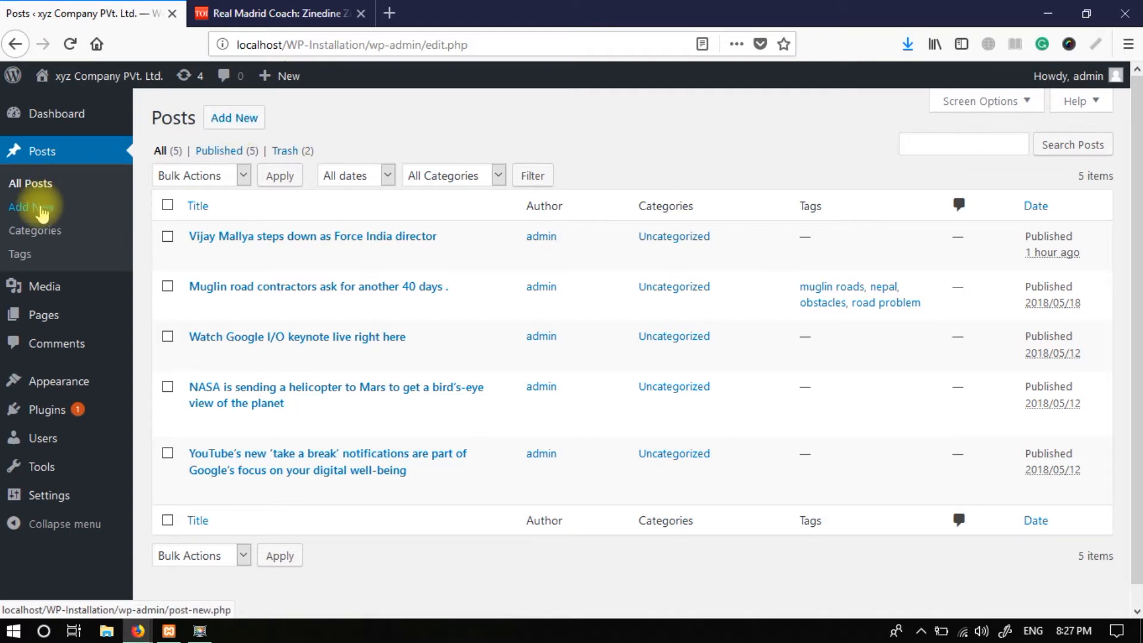
Step: Start a new post and title it with the copied news headline "Zidane steps down as Real Madrid coach"
click(41, 210)
click(280, 13)
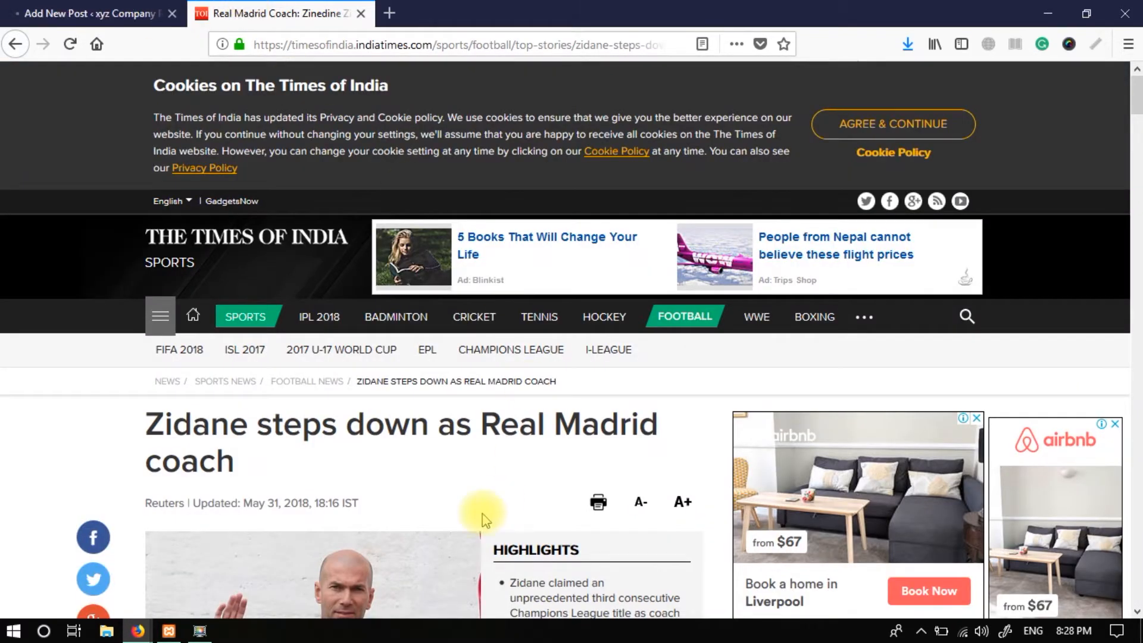
scroll(332, 440, down, 3)
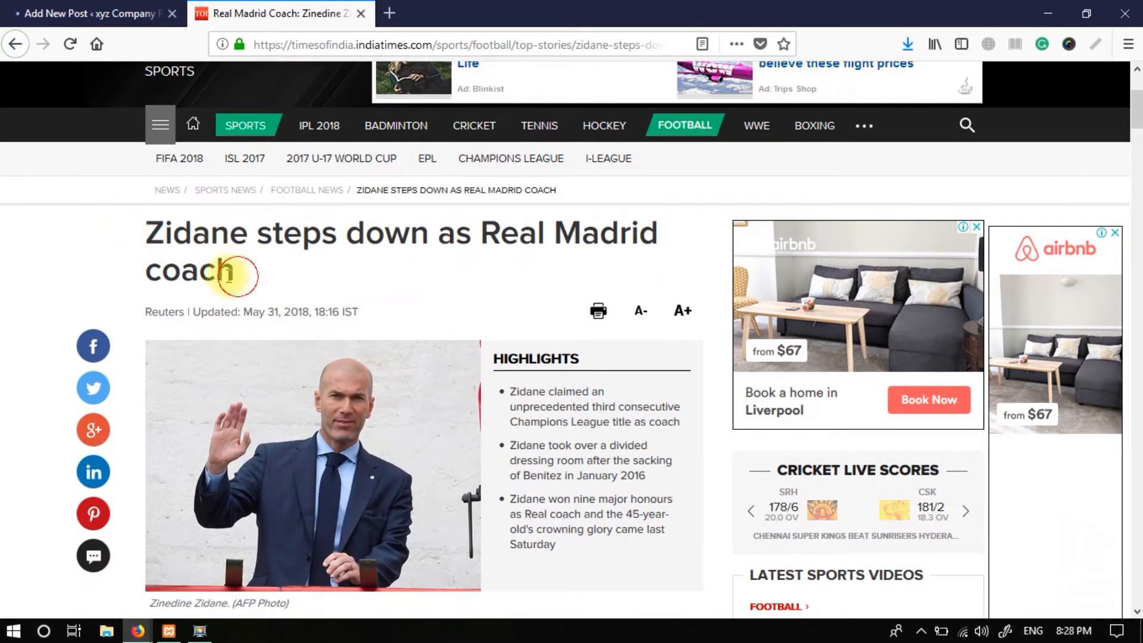
drag(235, 273, 152, 237)
key(ctrl+c)
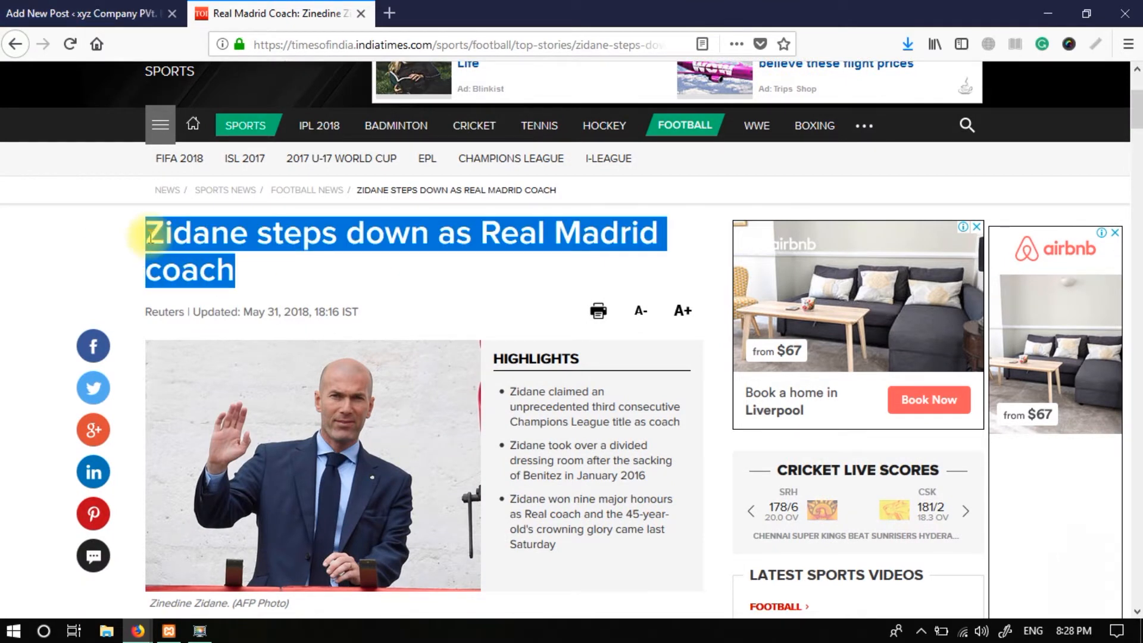
click(66, 13)
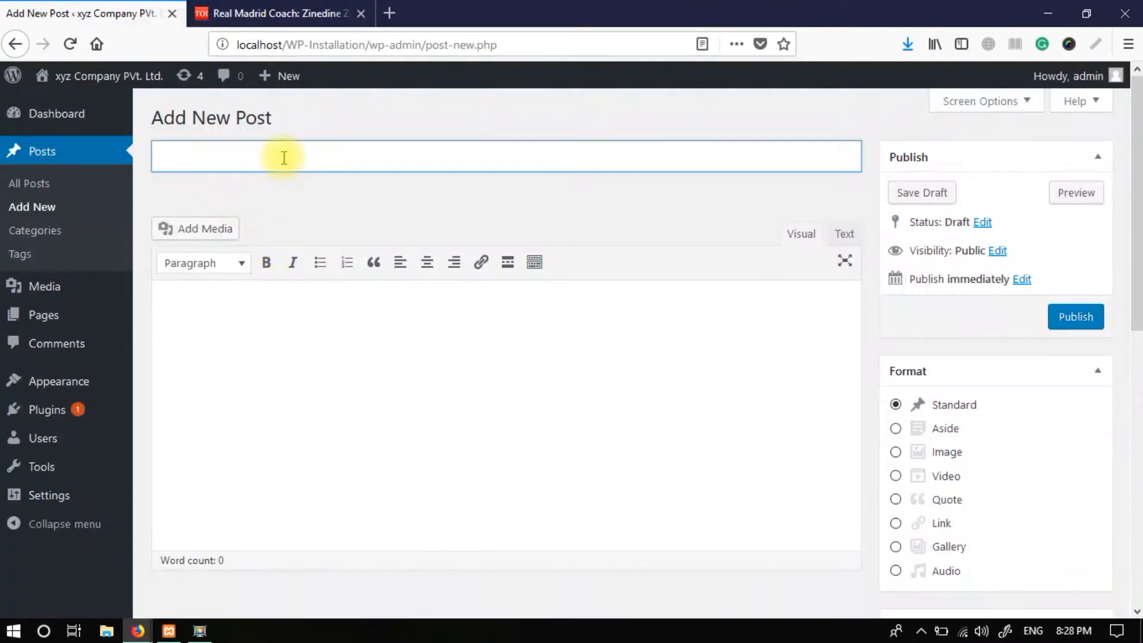
key(ctrl+v)
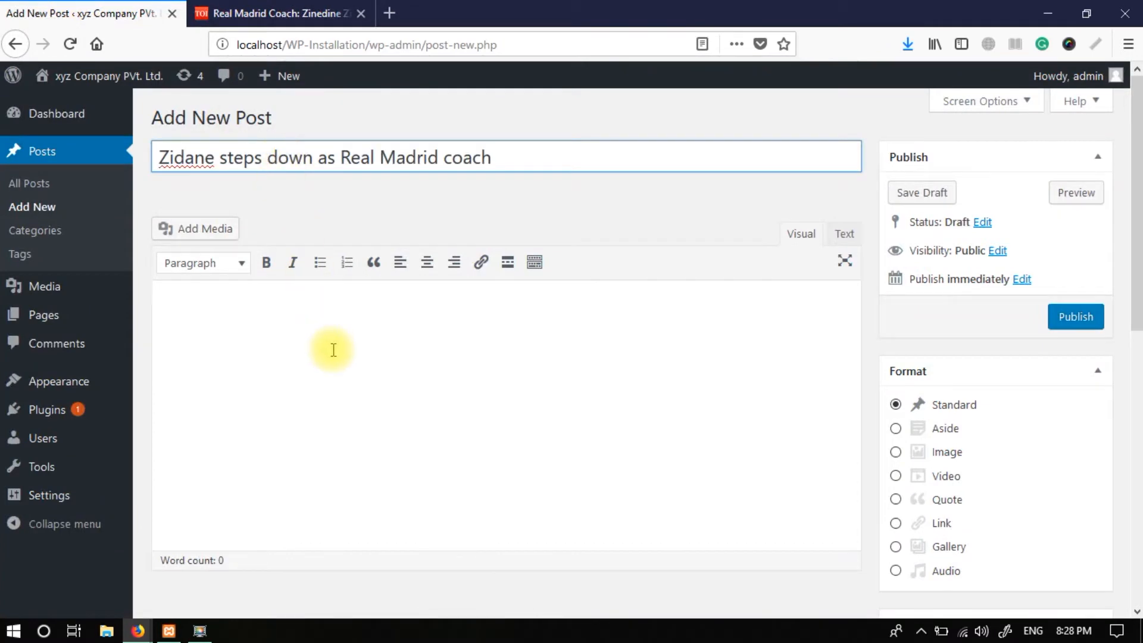
Step: Copy the opening paragraph of the Zidane news article, from "MADRID:" to "news conference on Thursday."
click(250, 13)
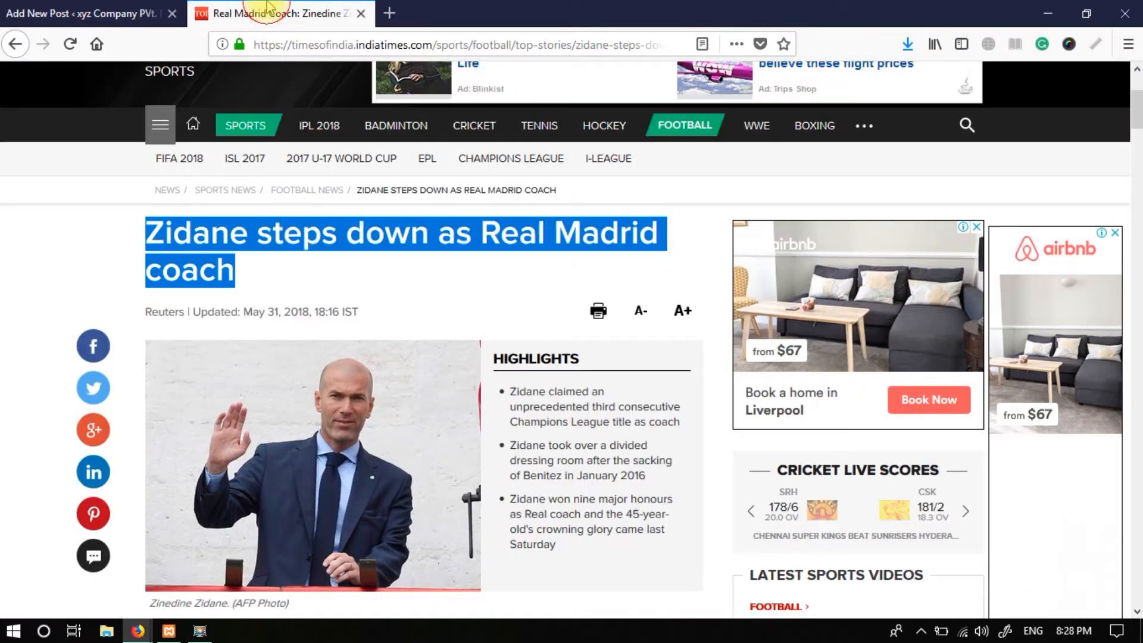
scroll(504, 494, down, 7)
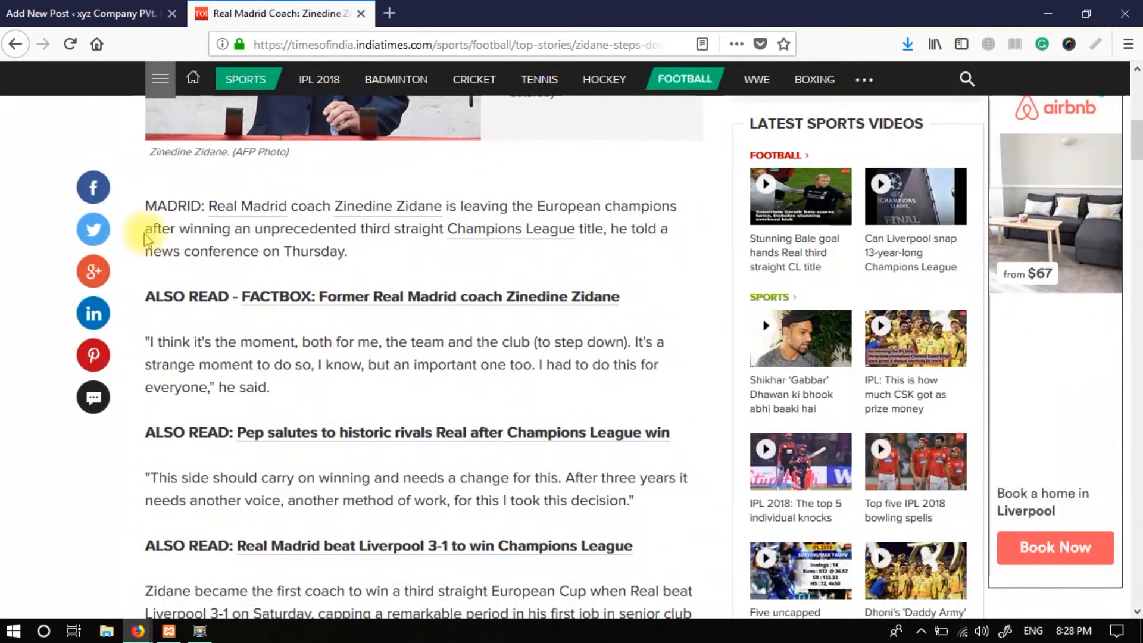
drag(144, 202, 238, 225)
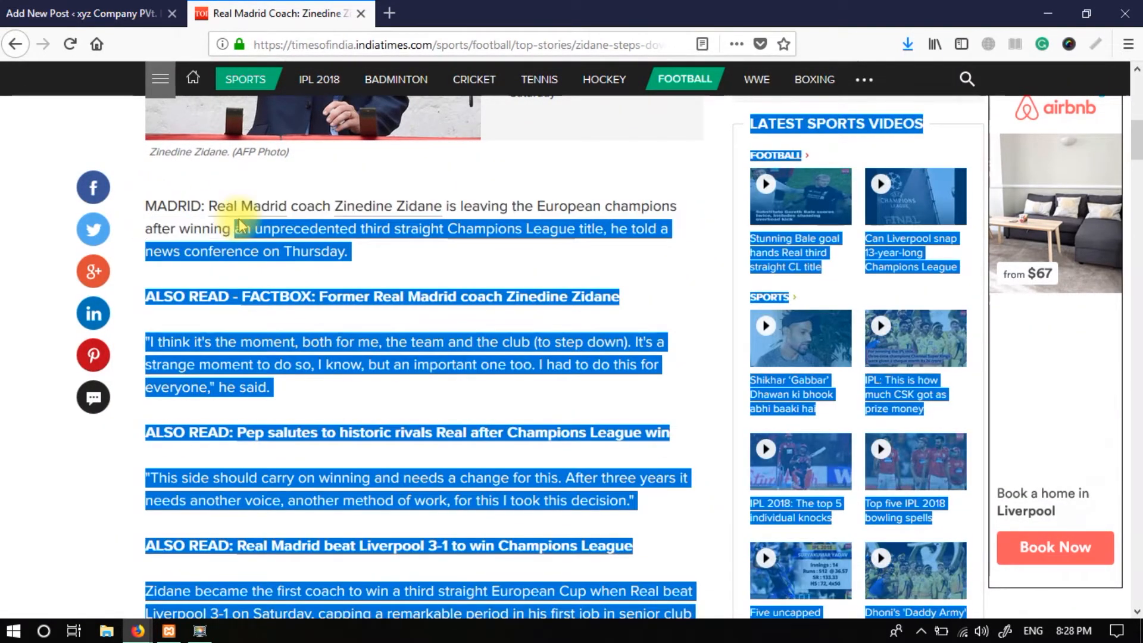
click(390, 282)
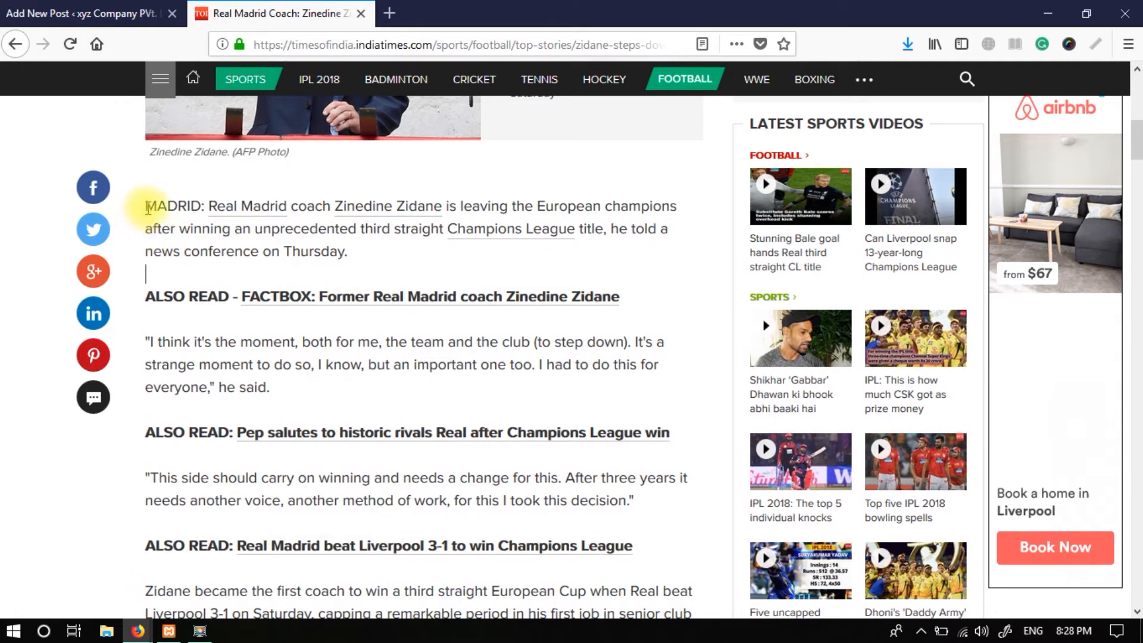
drag(147, 208, 411, 249)
key(ctrl+c)
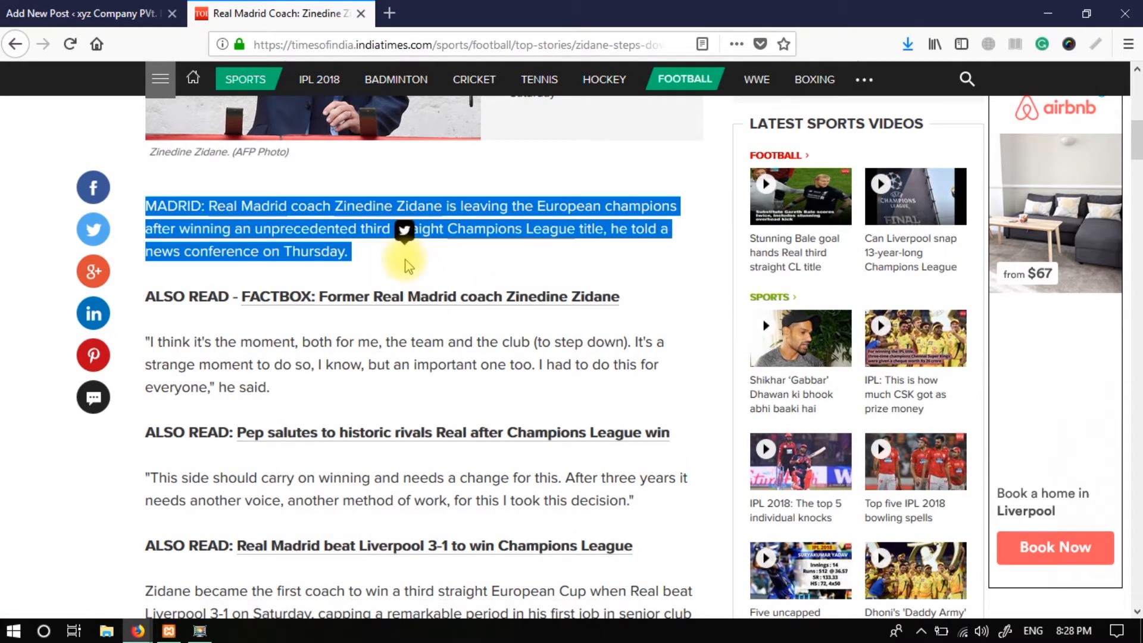
right_click(320, 221)
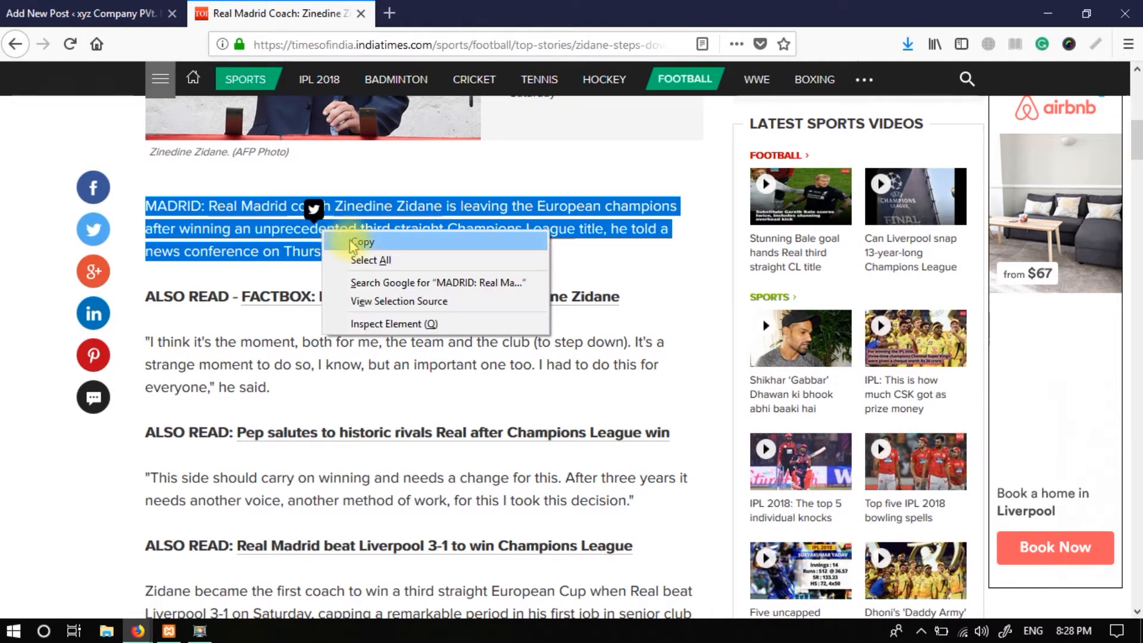
click(354, 237)
Step: Paste the copied article paragraph four times into the body of the new post
key(ctrl+Page_Up)
click(319, 391)
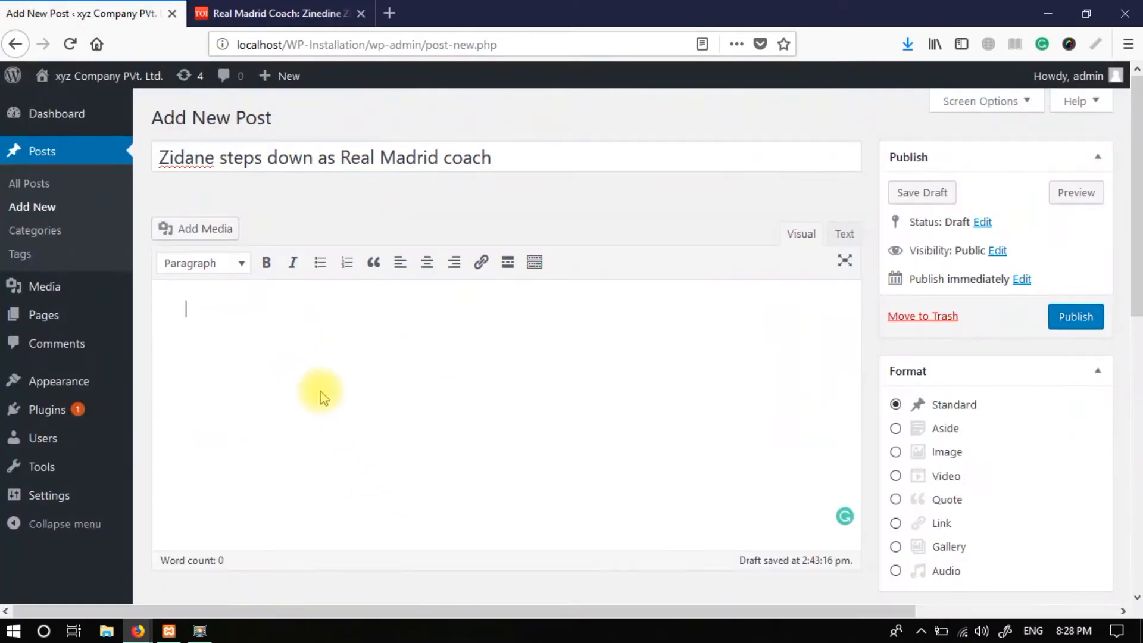
key(ctrl+v)
key(ctrl+v)
key(ctrl+v)
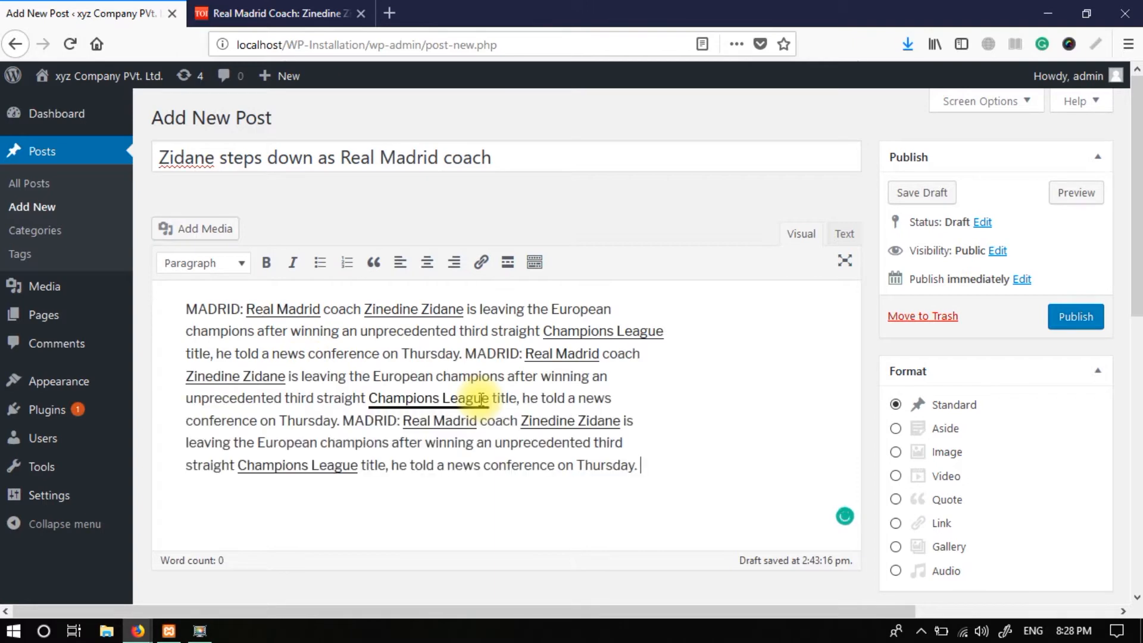
key(ctrl+v)
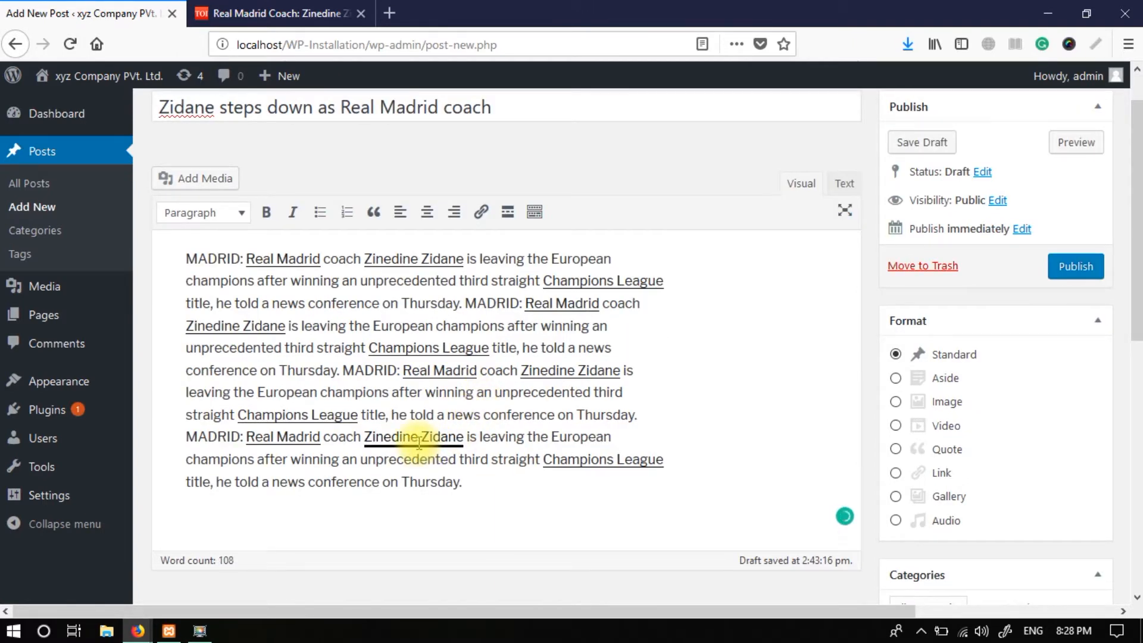
Step: Copy the whole post body, clear it, and paste the text into a new Notepad document to strip its links
key(ctrl+a)
key(ctrl+c)
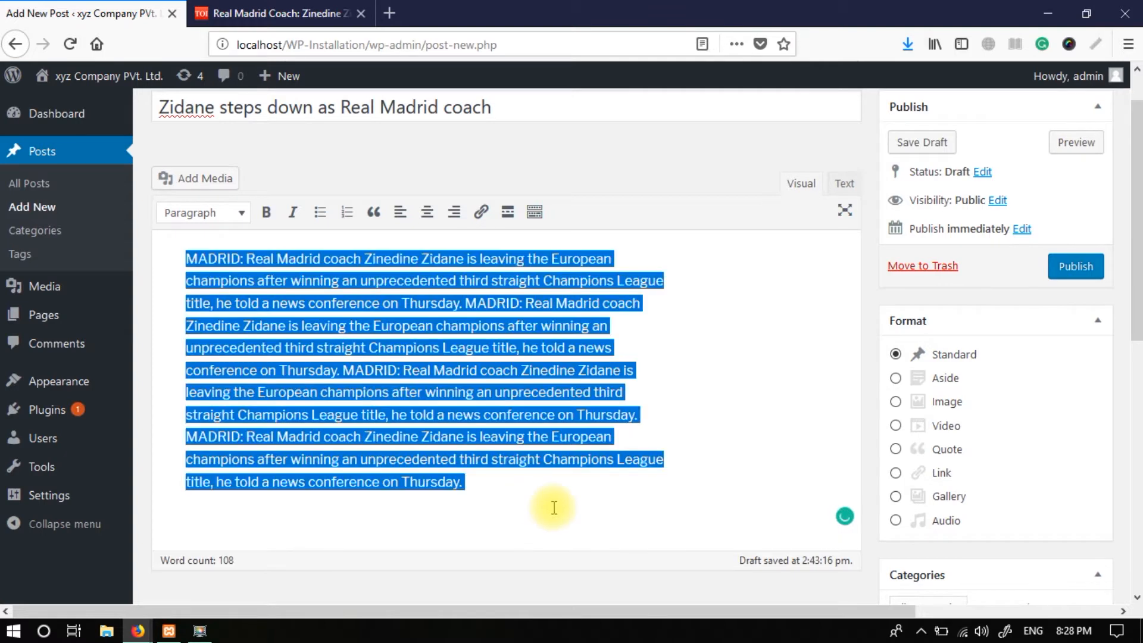
key(BackSpace)
key(super+r)
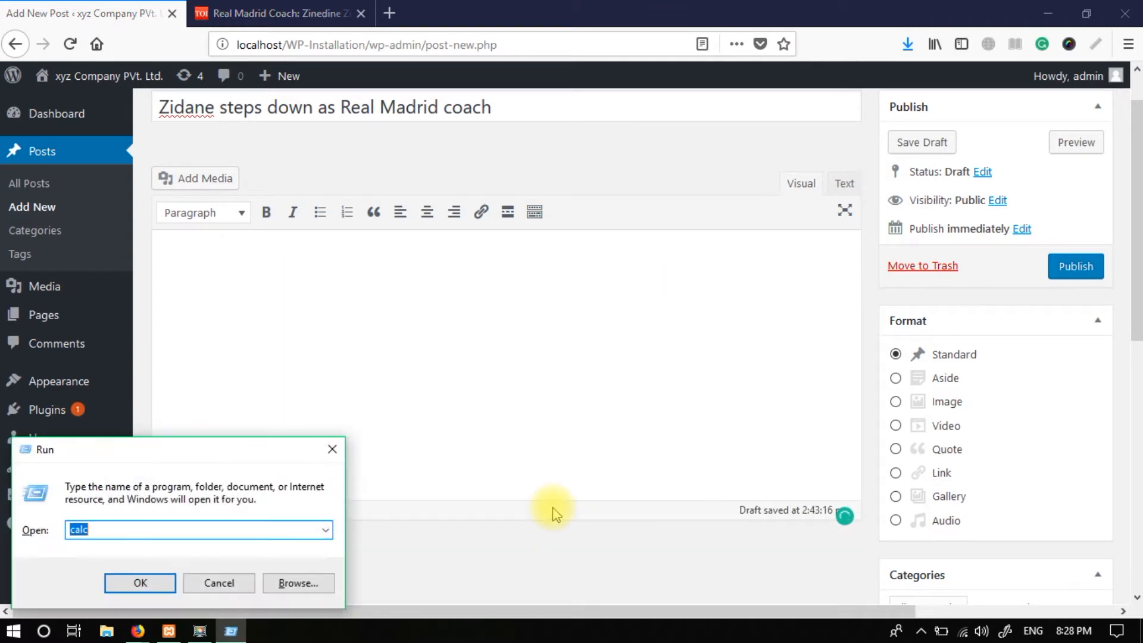
text(notepad)
key(Return)
key(ctrl+v)
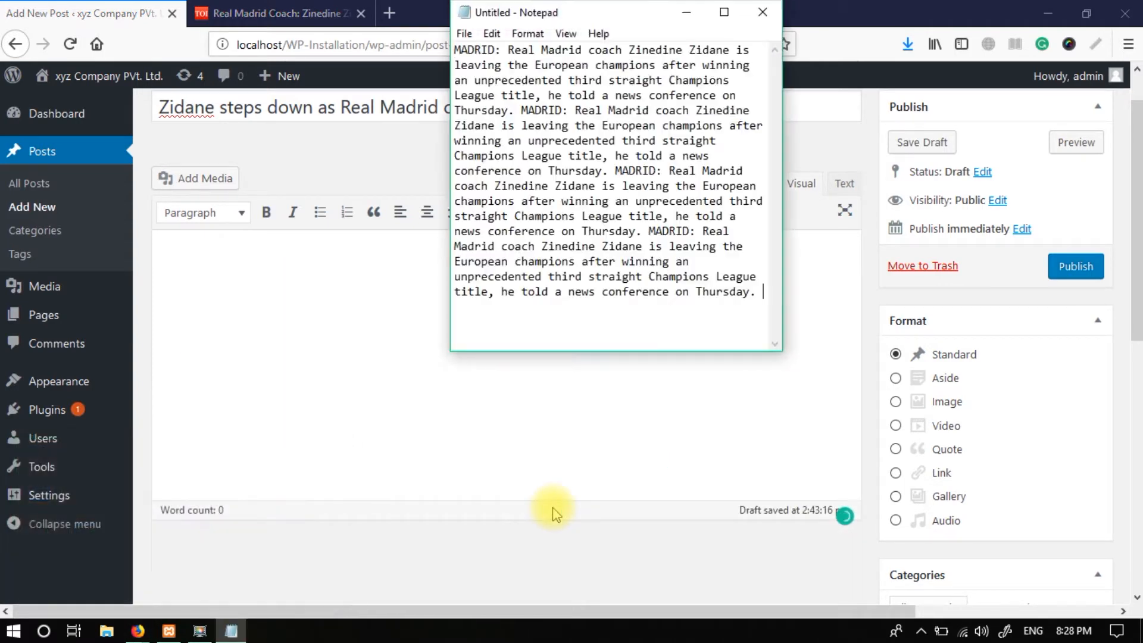
Step: Copy all the plain text from Notepad and paste it into the empty body of the WordPress post
key(ctrl+a)
key(ctrl+c)
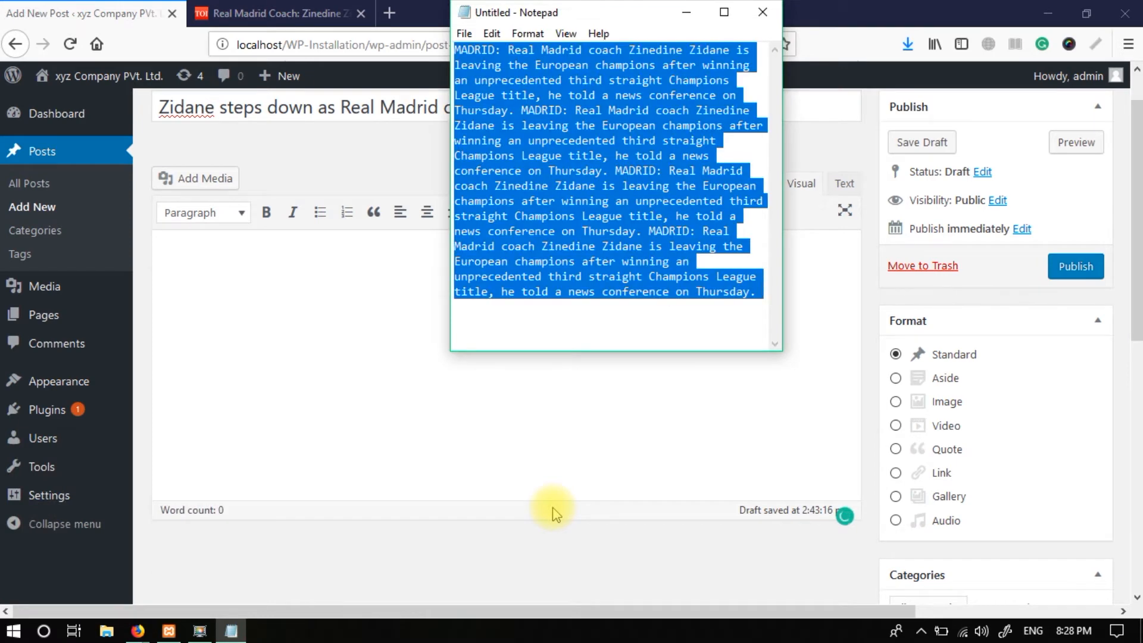
click(278, 298)
key(ctrl+v)
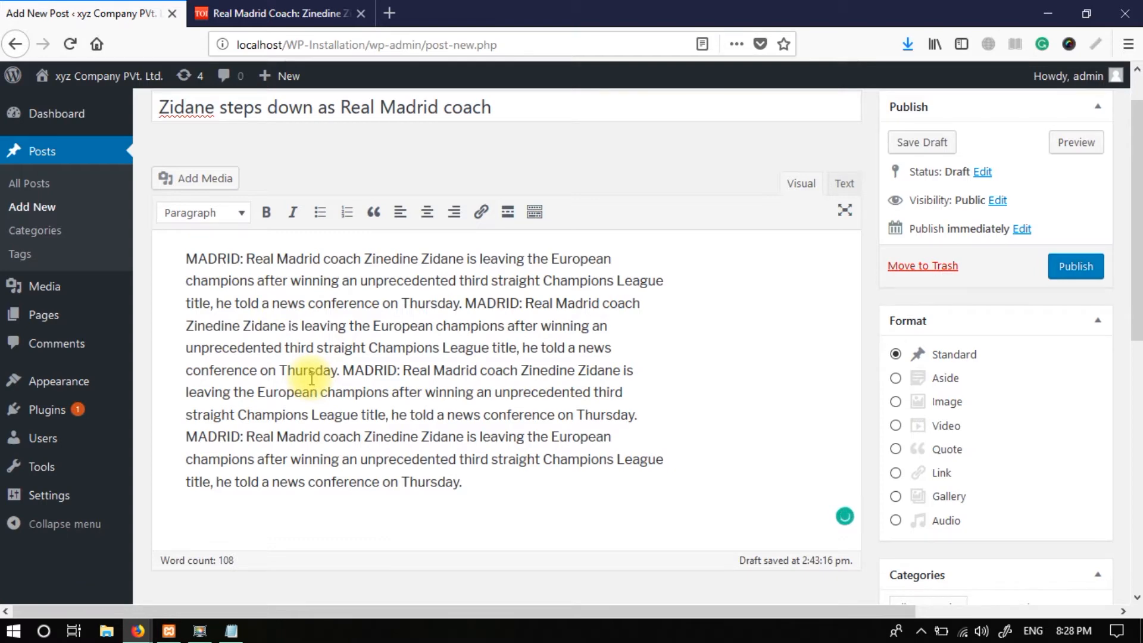
Step: Assign the "Zidane steps down as Real Madrid coach" post to the sports category and publish it
click(359, 108)
click(285, 360)
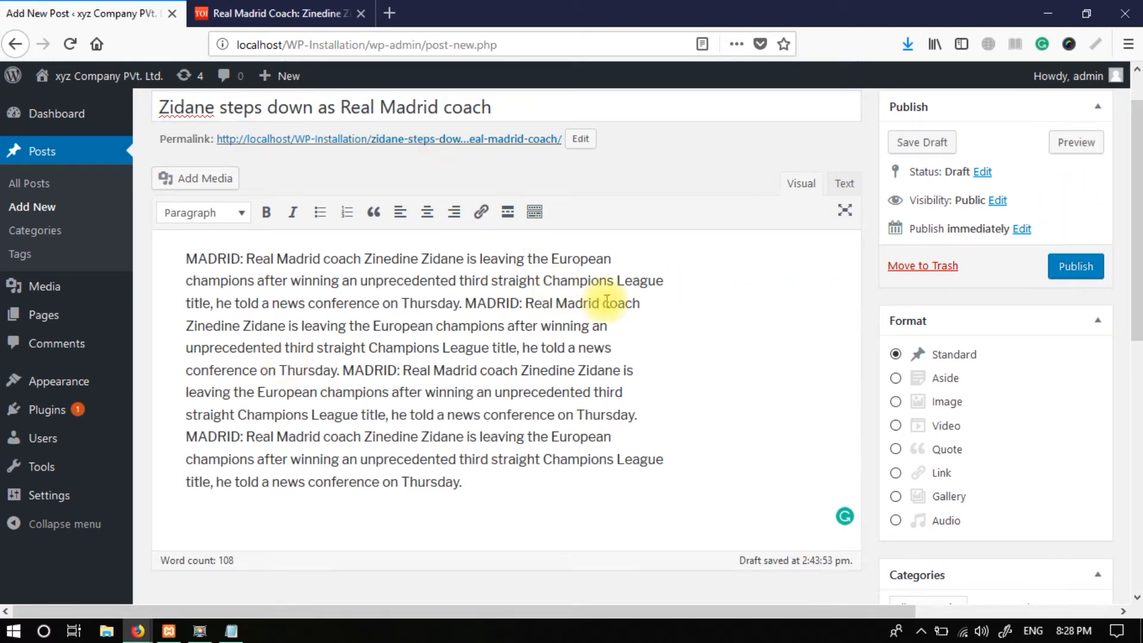
scroll(607, 301, down, 3)
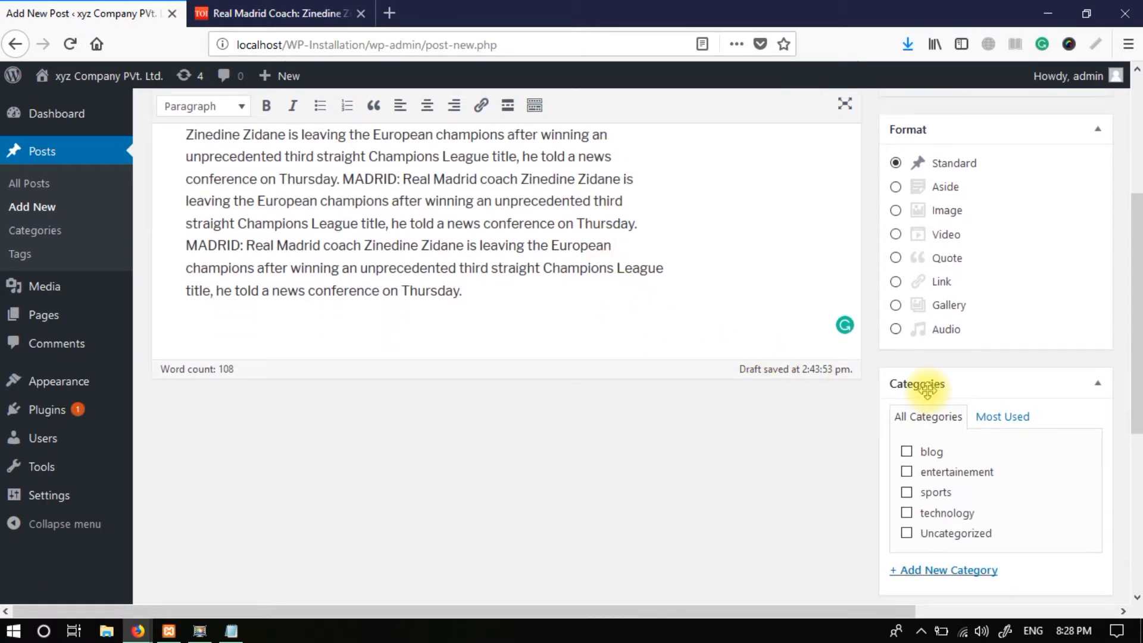
click(907, 493)
scroll(1012, 428, up, 4)
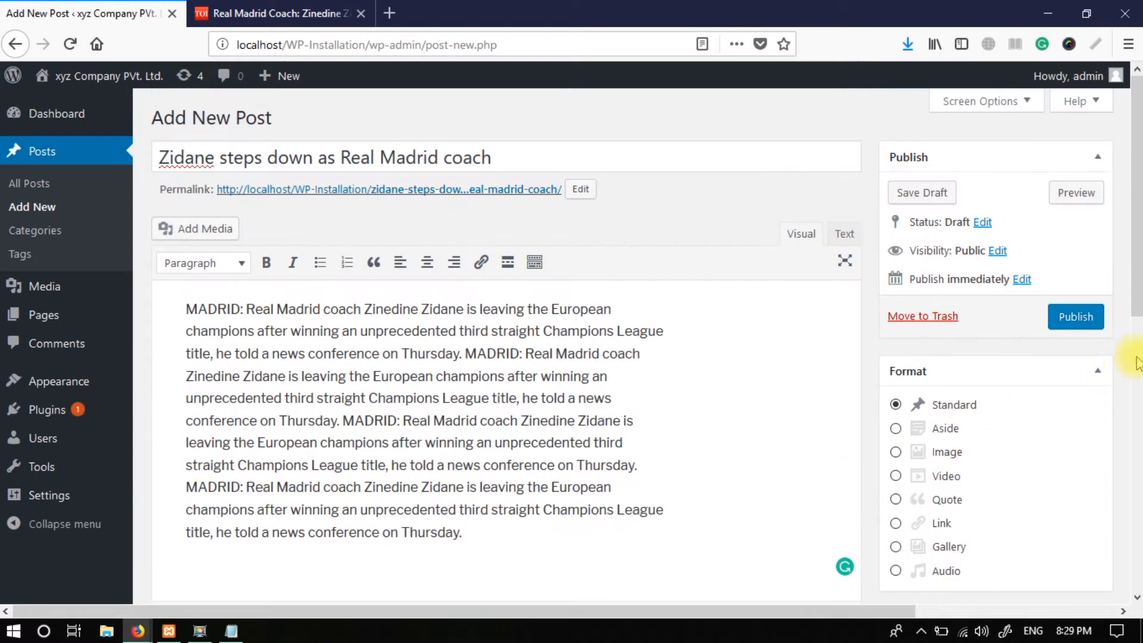
click(1088, 328)
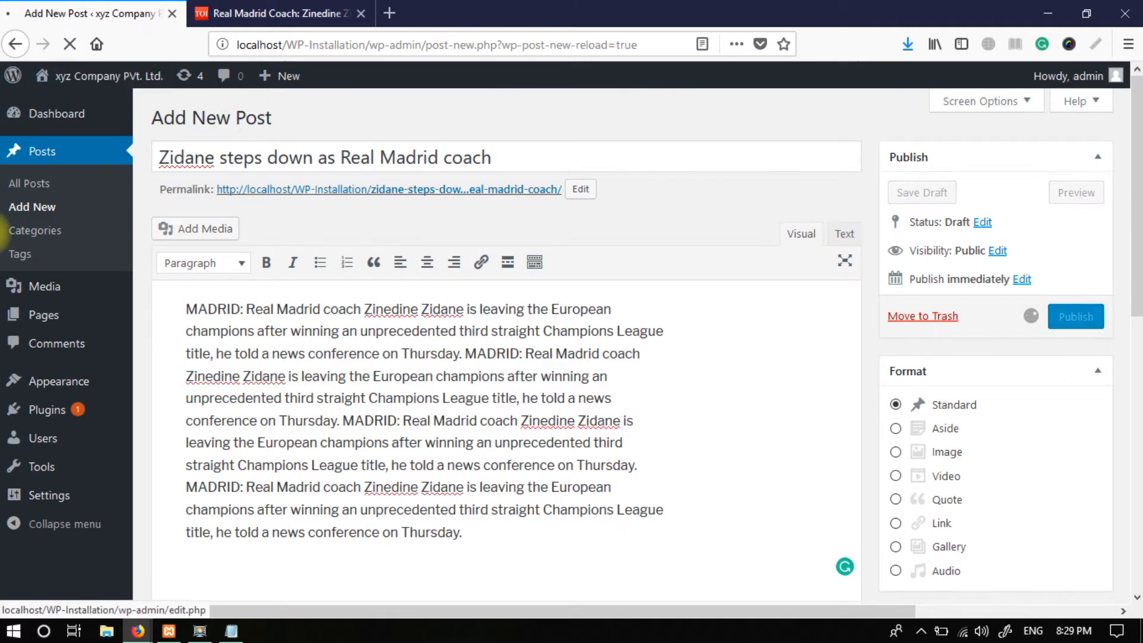
Step: From the post list, change the category of "Vijay Mallya steps down as Force India director" from Uncategorized to sports and update the post
click(52, 207)
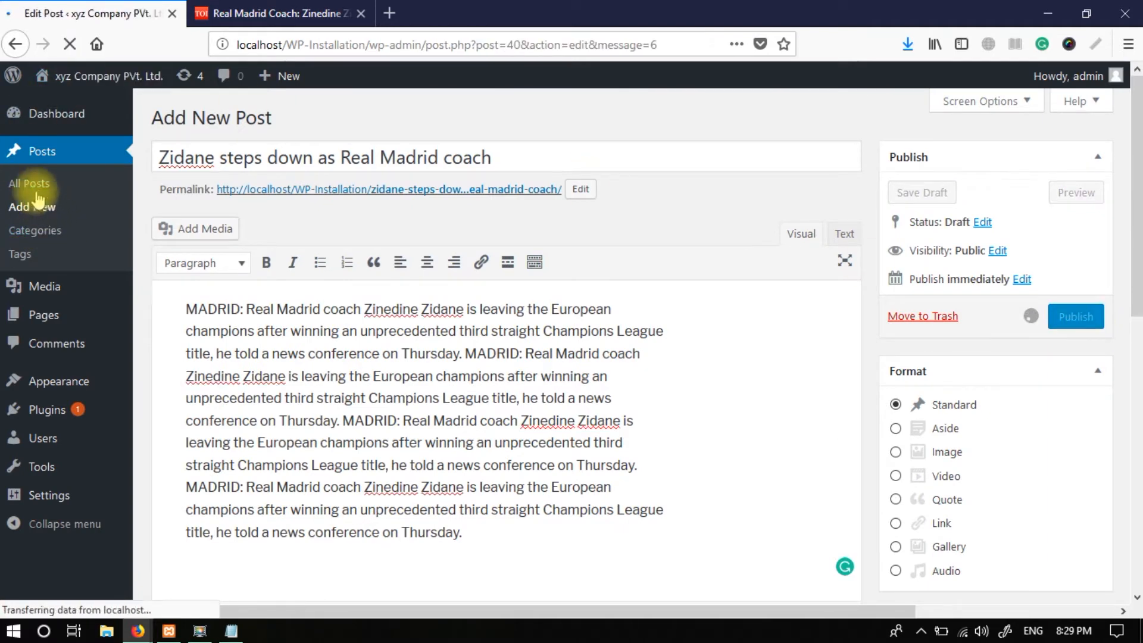
click(32, 188)
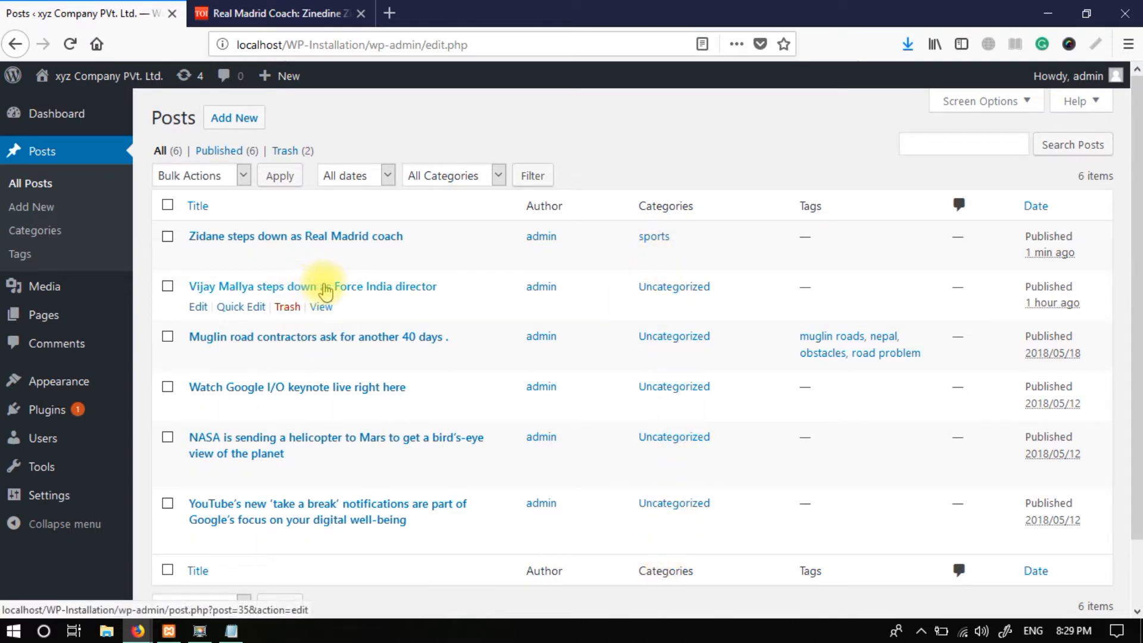
click(325, 288)
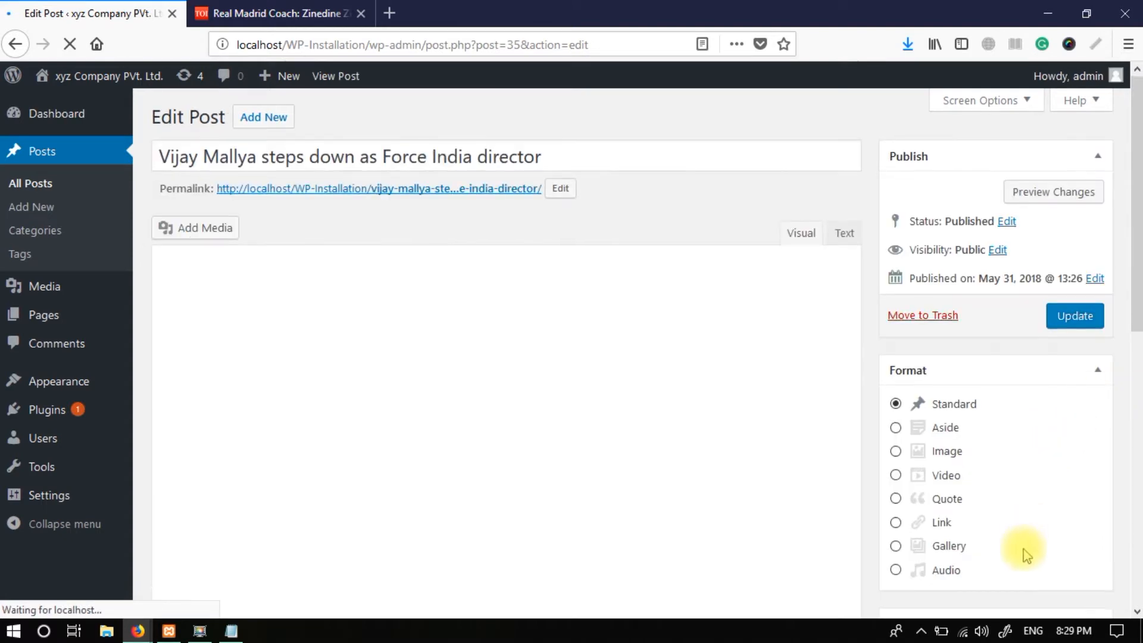
scroll(921, 530, down, 5)
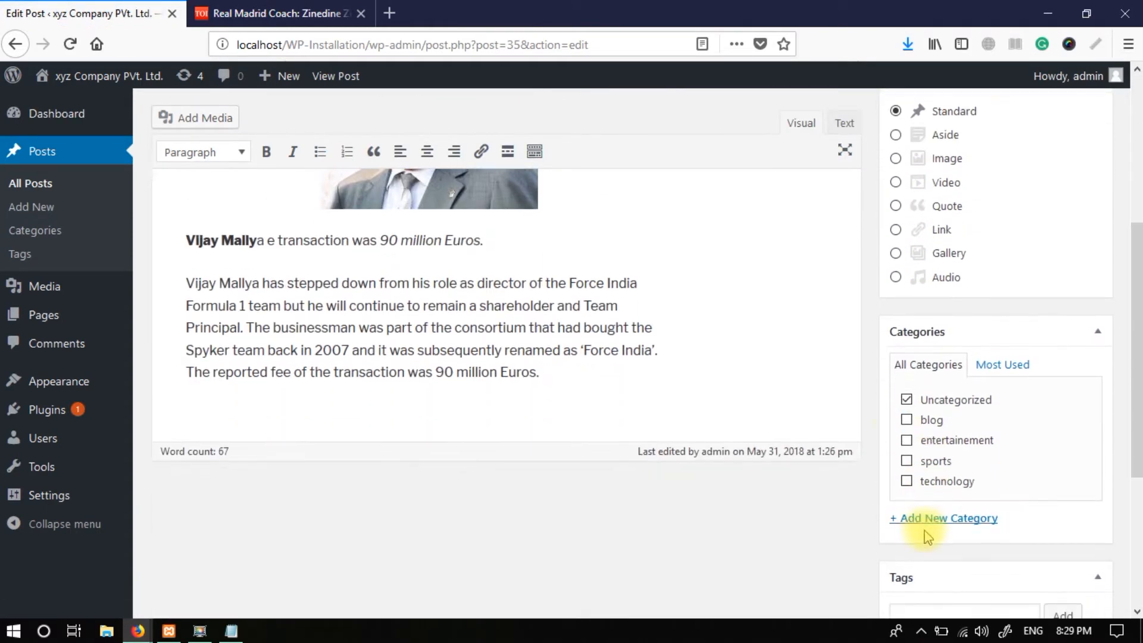
click(906, 461)
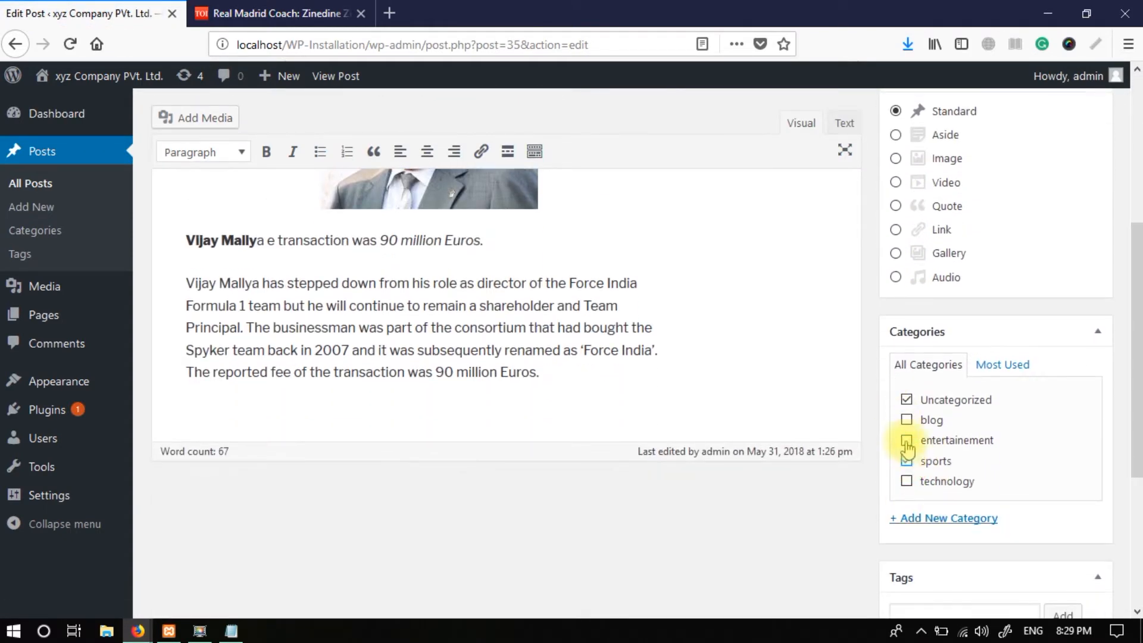
click(907, 400)
scroll(910, 403, up, 2)
scroll(911, 399, up, 3)
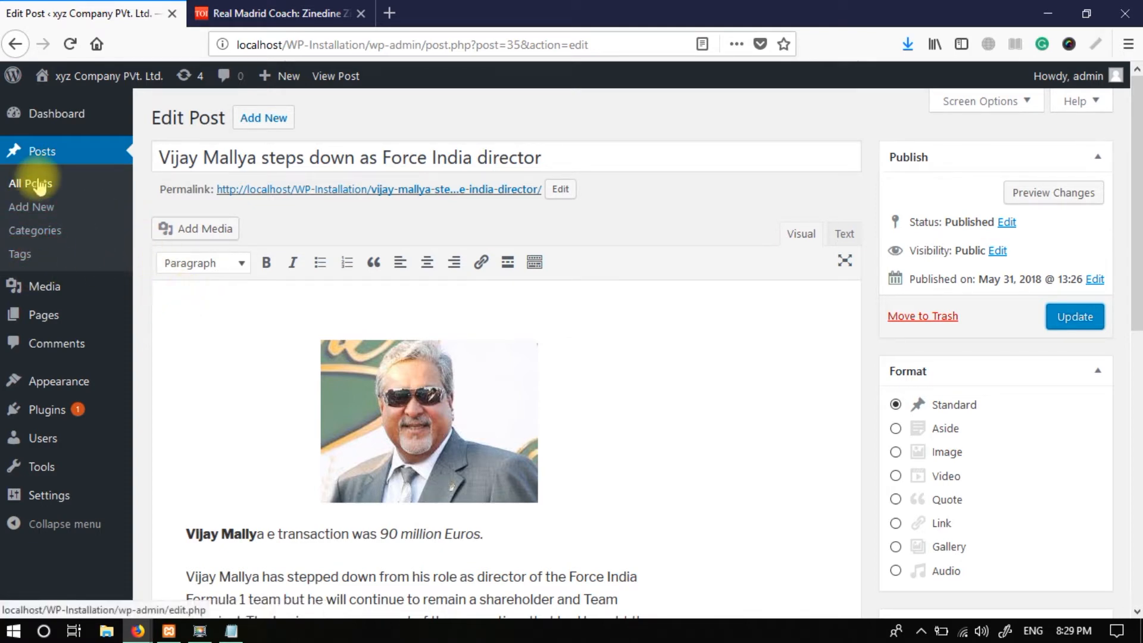
click(1072, 317)
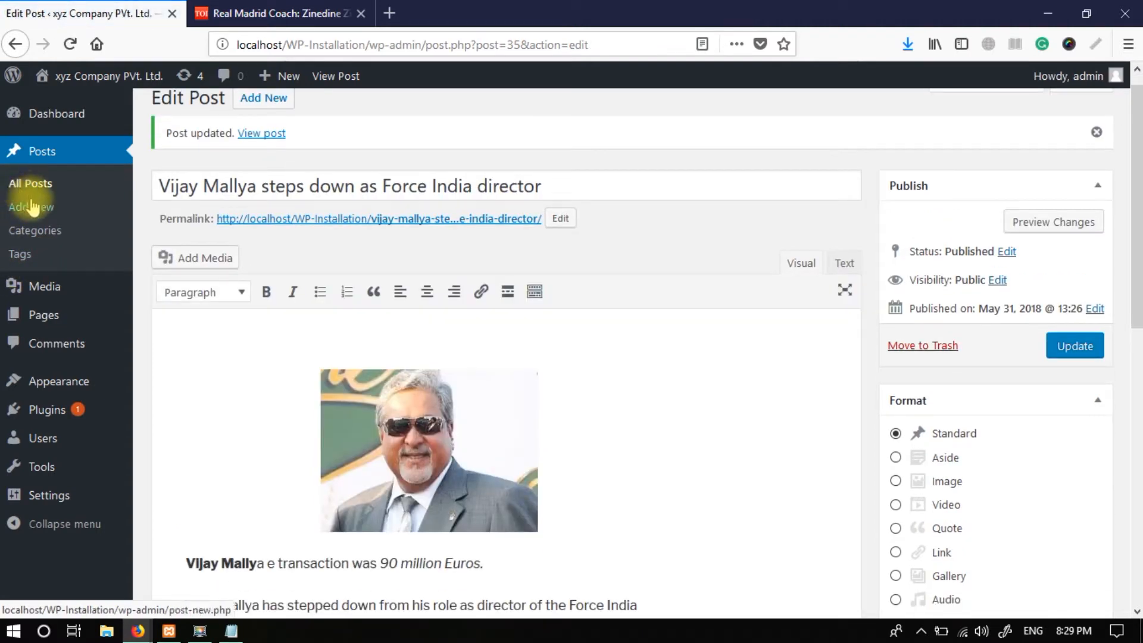
Step: Change the category of the "Watch Google I/O keynote live right here" post from Uncategorized to technology and update it
click(33, 189)
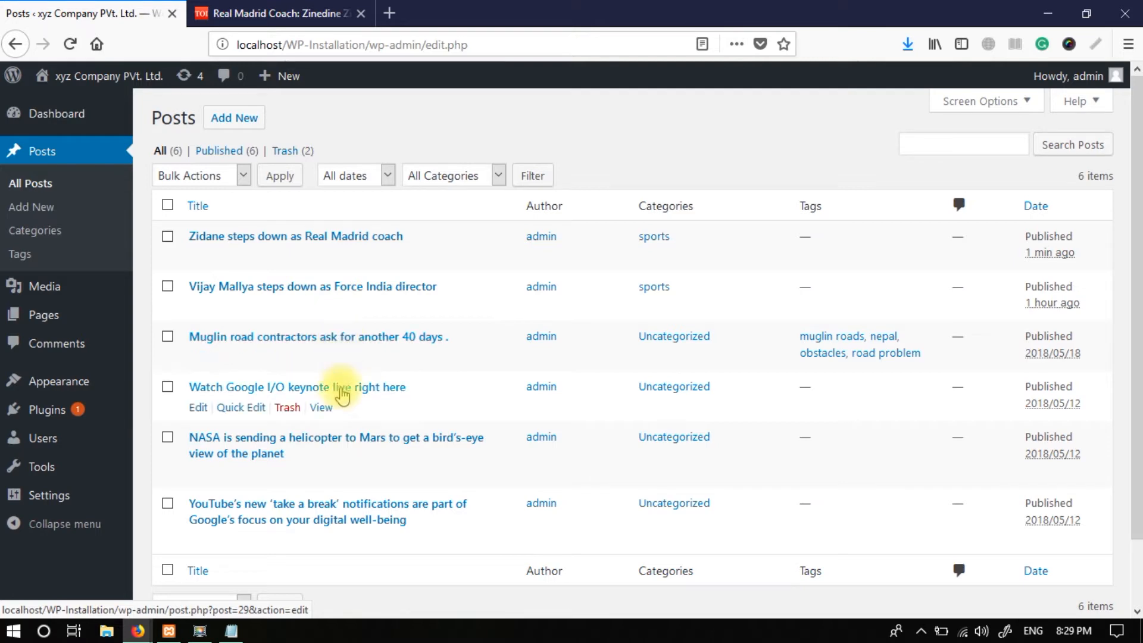
click(342, 395)
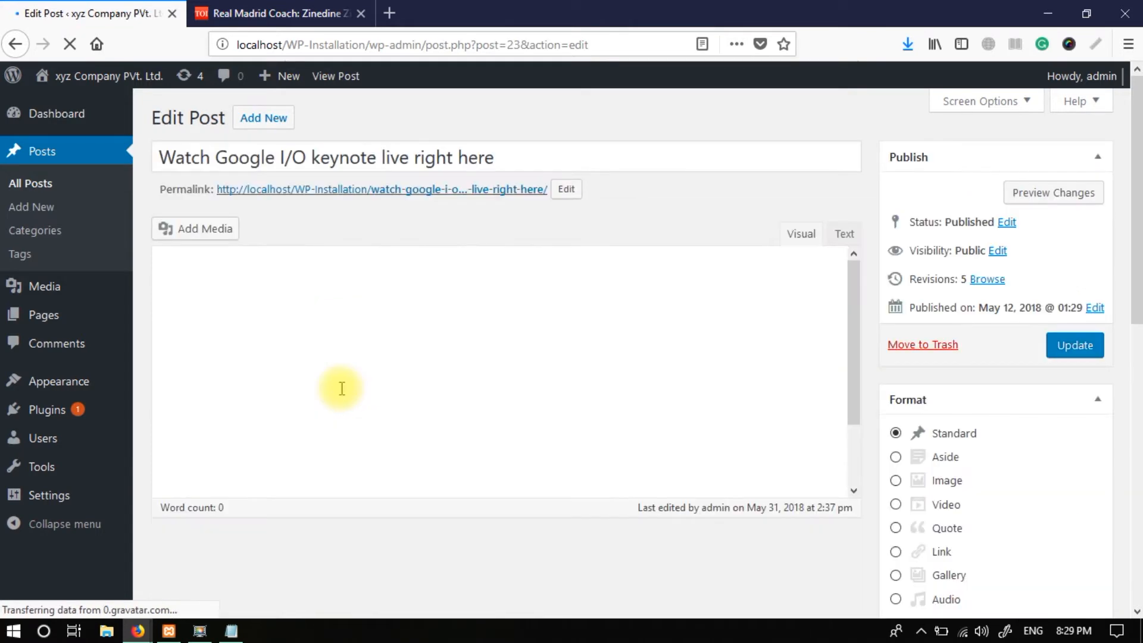
scroll(1050, 443, down, 2)
scroll(1049, 444, down, 5)
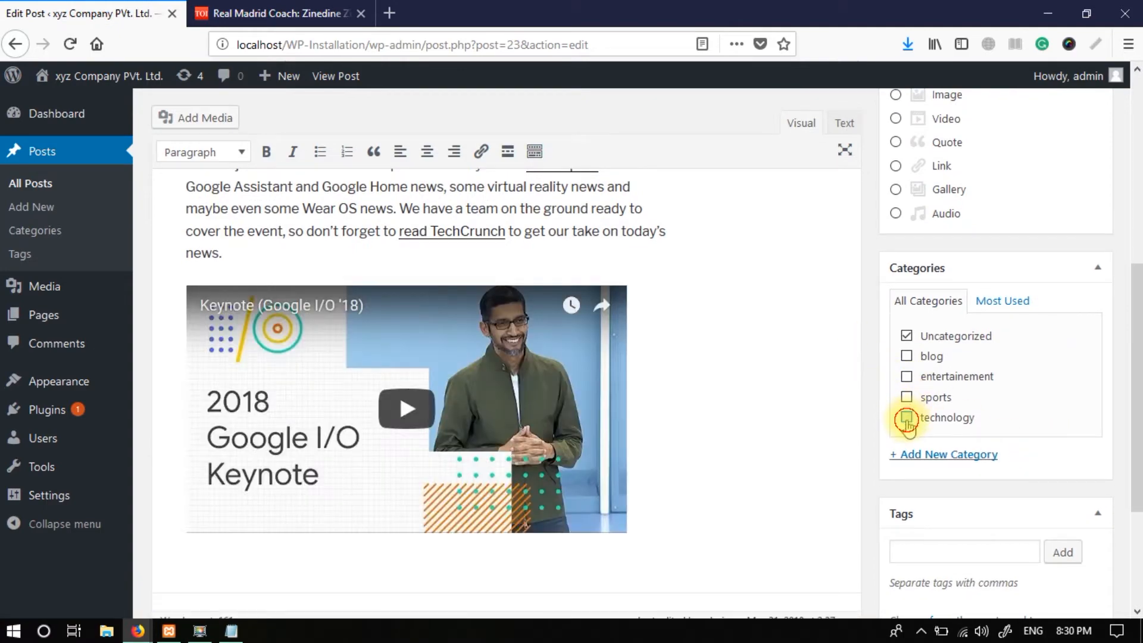
click(907, 417)
scroll(953, 363, up, 7)
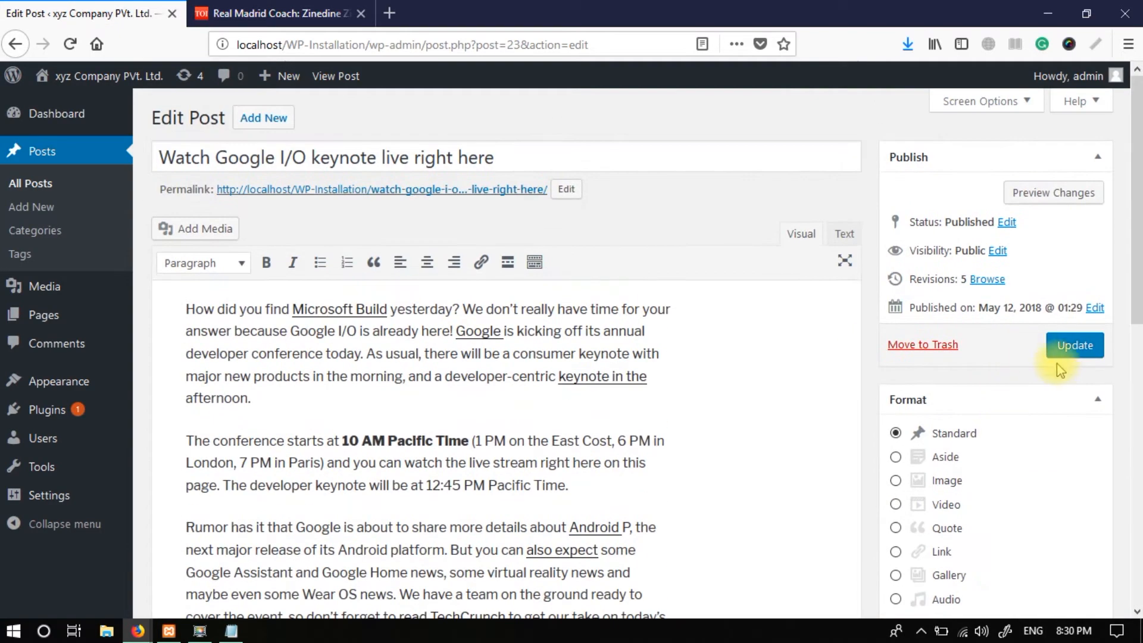
click(1069, 346)
scroll(404, 355, down, 10)
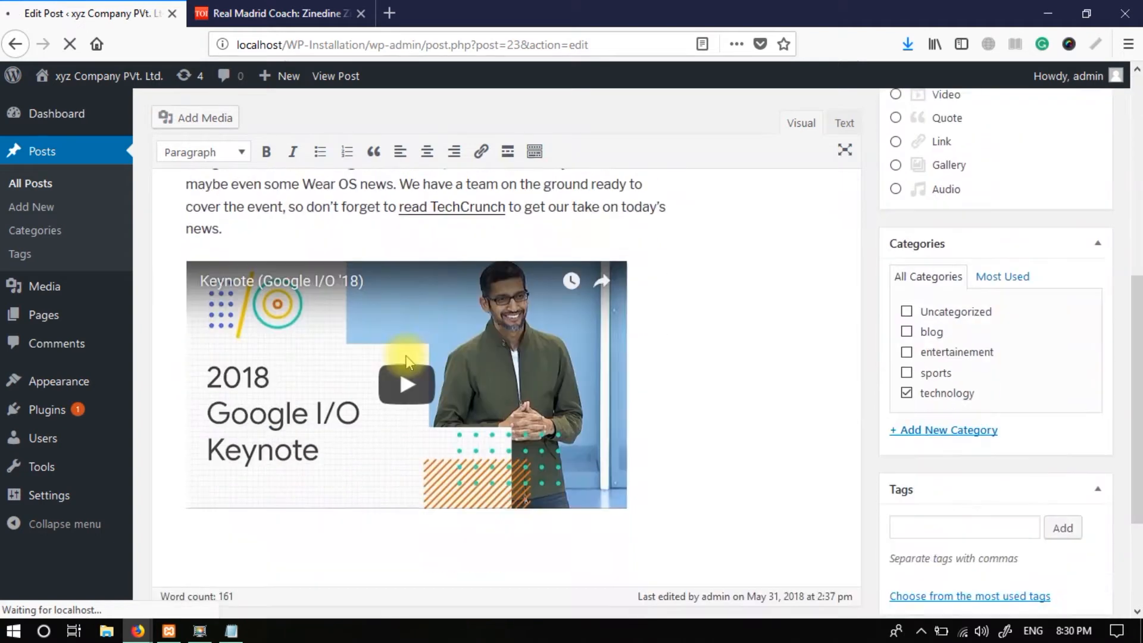
scroll(402, 366, up, 2)
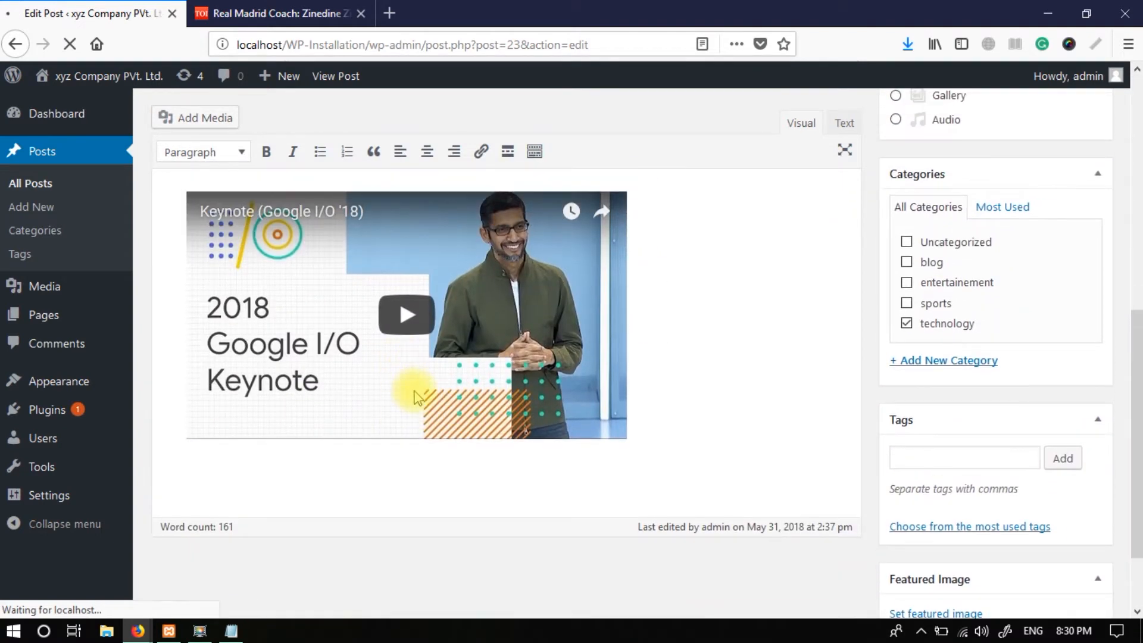
Step: Reopen "Zidane steps down as Real Madrid coach" for editing and review its body, category, tag and featured image settings
click(35, 189)
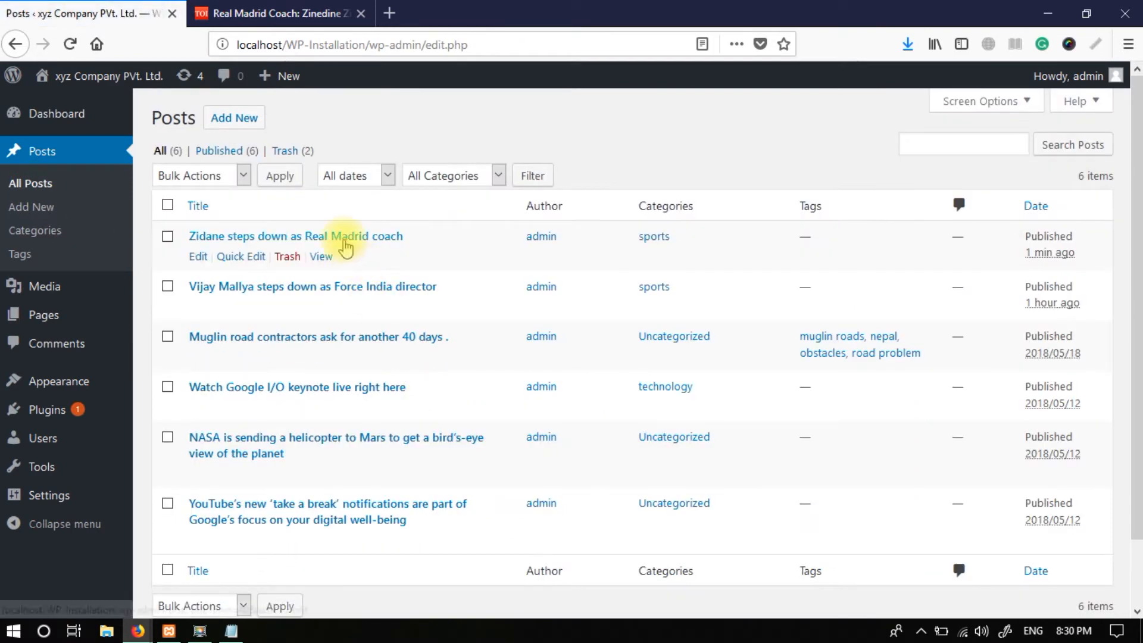
click(344, 238)
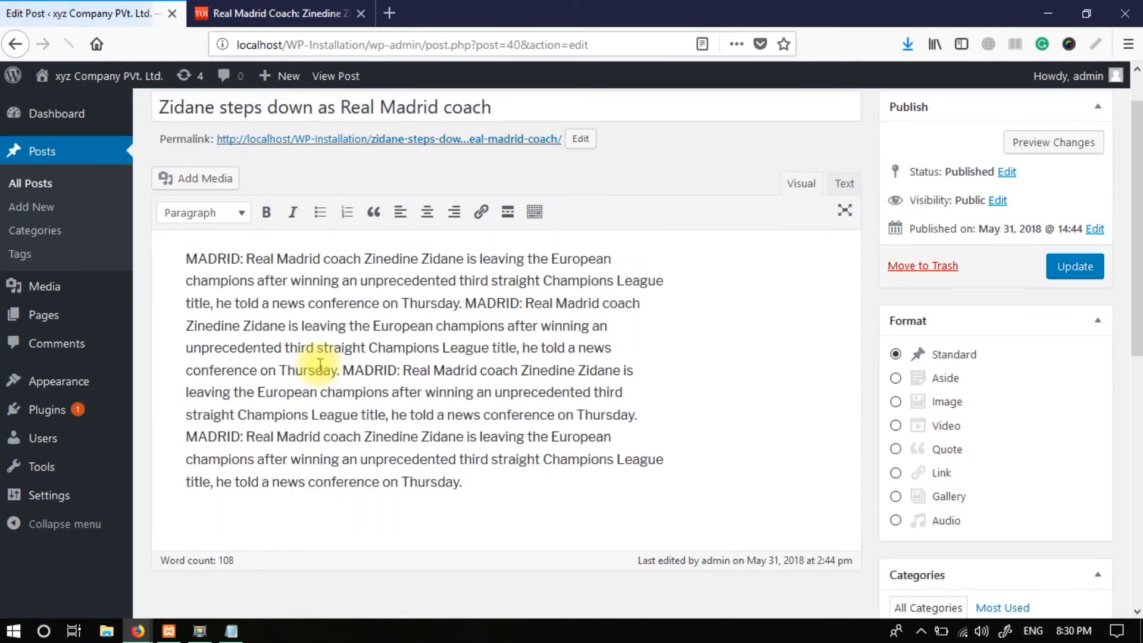
scroll(396, 370, down, 8)
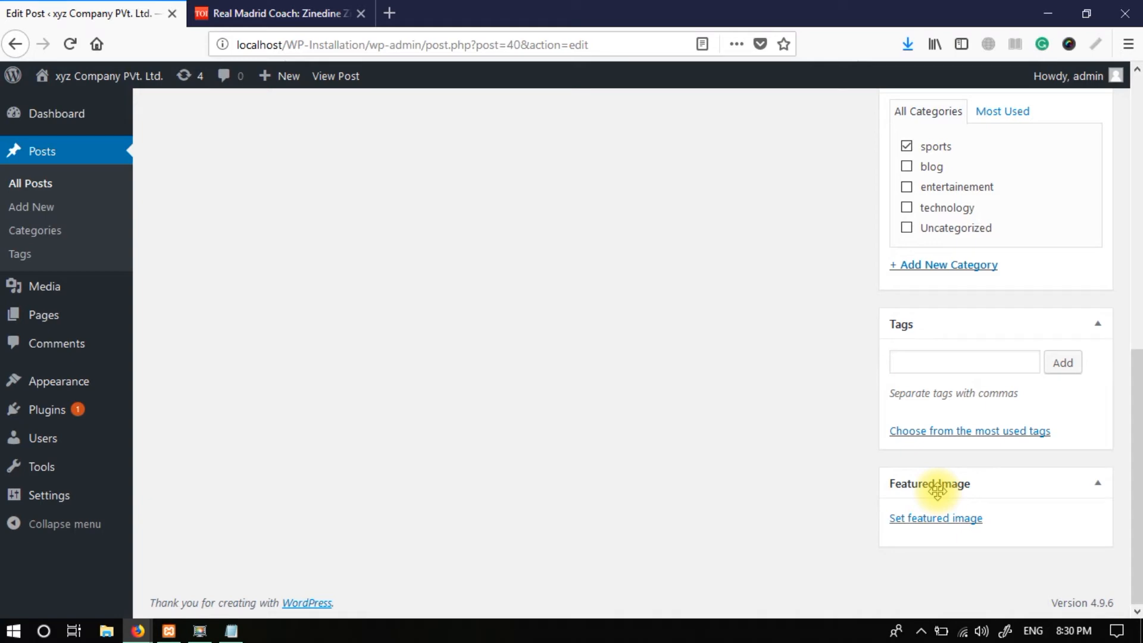
scroll(761, 508, up, 10)
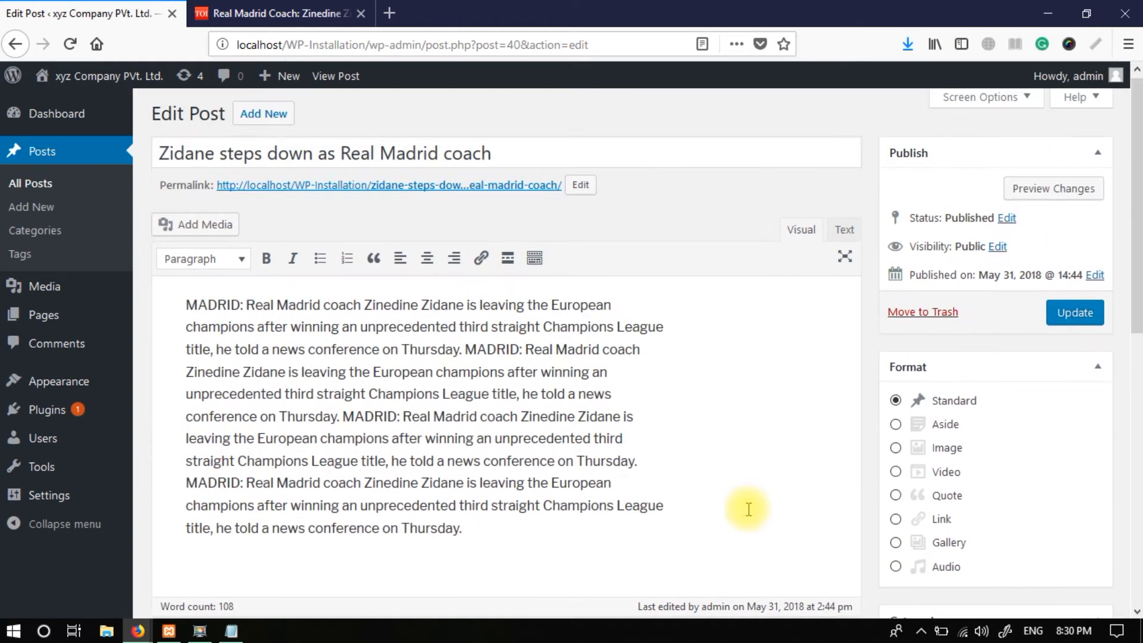
click(179, 308)
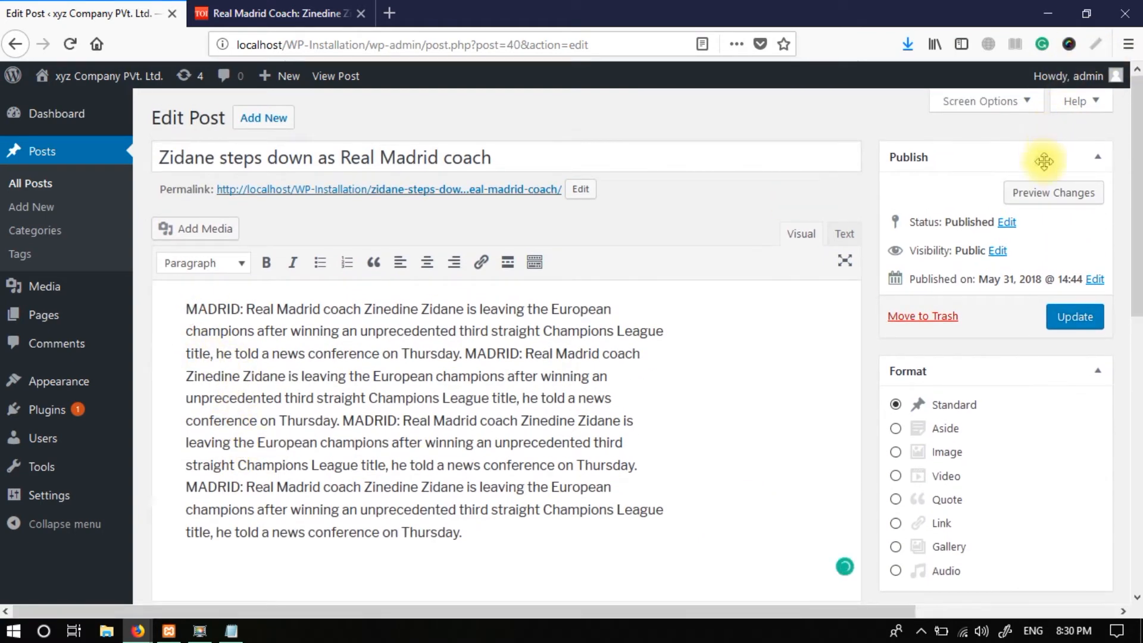
Step: Preview the Zidane post on the site and look over its title, body text and category
click(1052, 192)
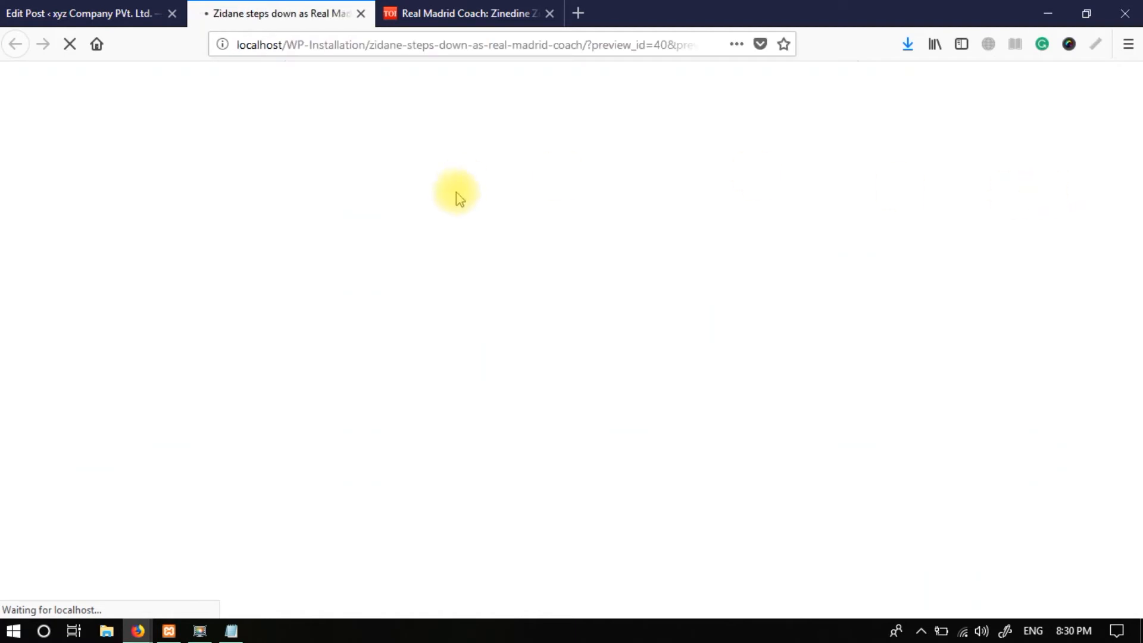
scroll(396, 411, down, 3)
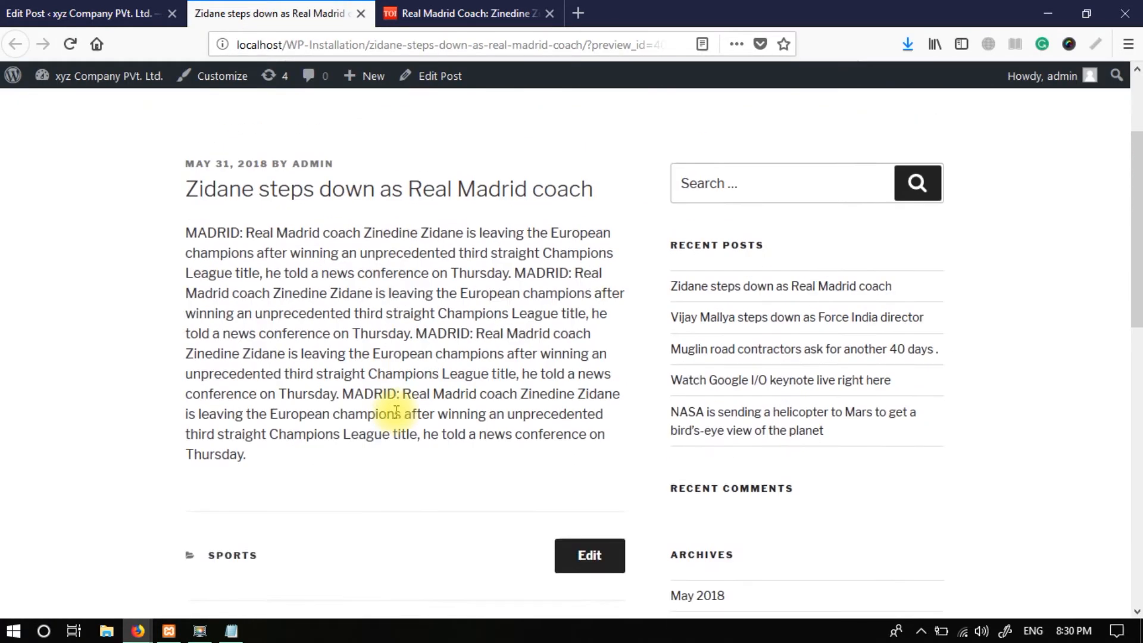
scroll(395, 462, up, 2)
scroll(388, 485, down, 2)
scroll(378, 398, up, 3)
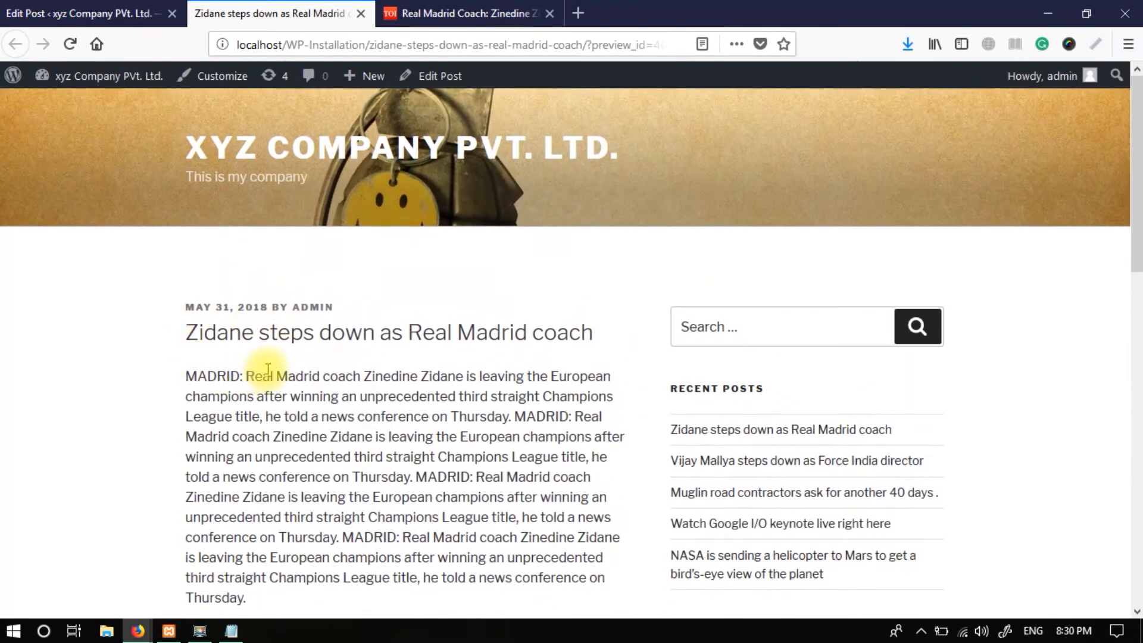
Step: Copy the word "Zidane" from the Times of India article headline and search Google for it in a new tab
click(77, 13)
click(484, 8)
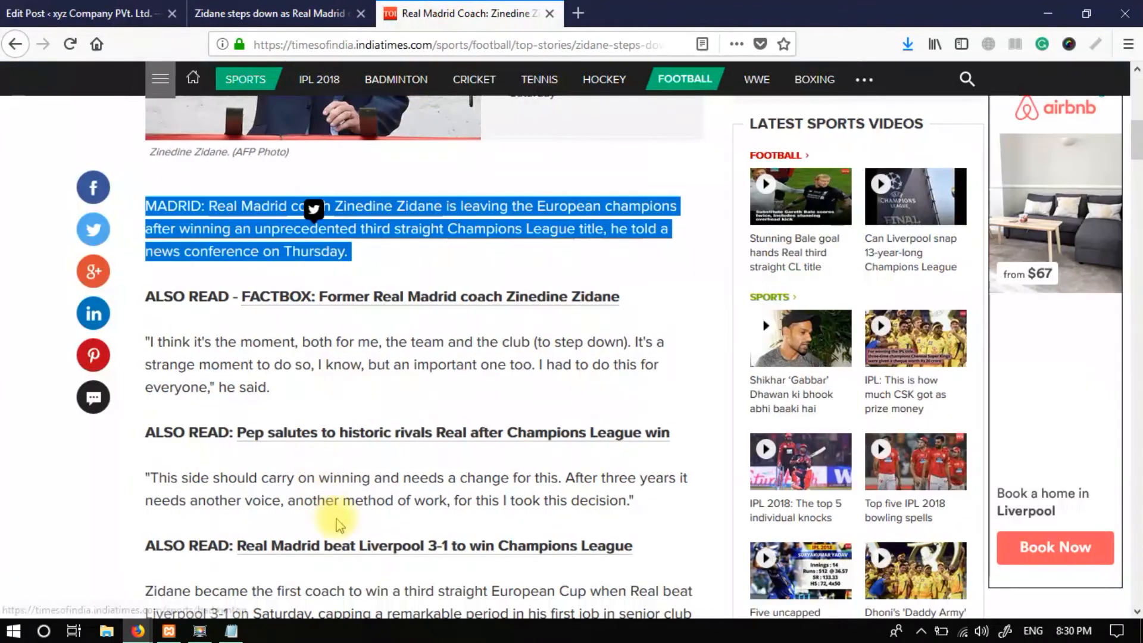
scroll(416, 503, up, 6)
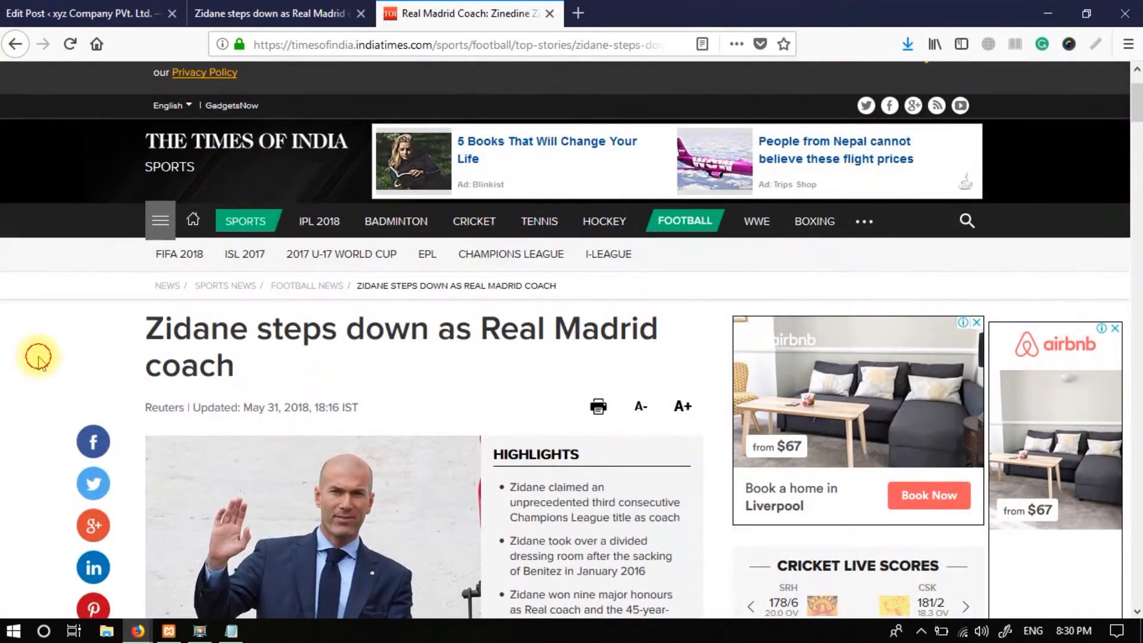
scroll(38, 357, down, 6)
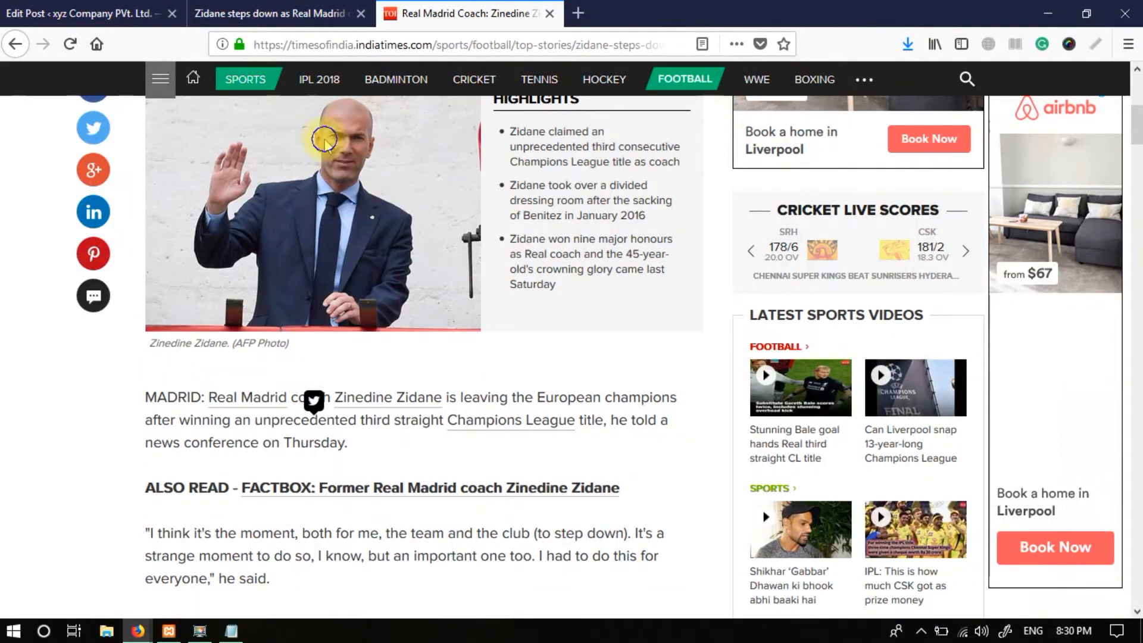
scroll(268, 357, up, 4)
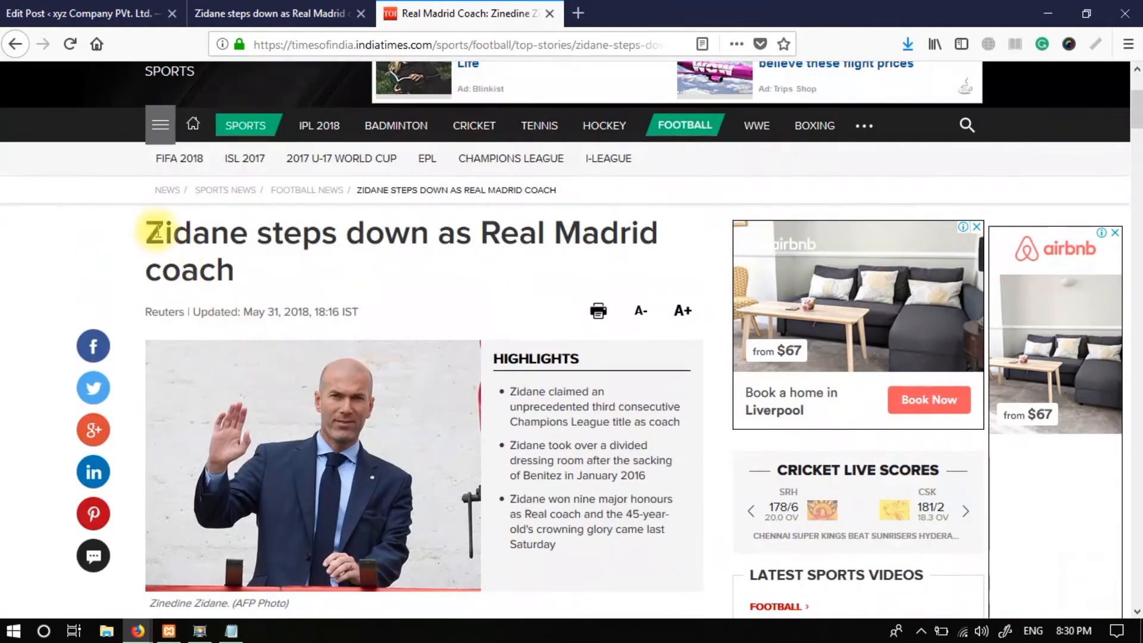
drag(156, 232, 257, 249)
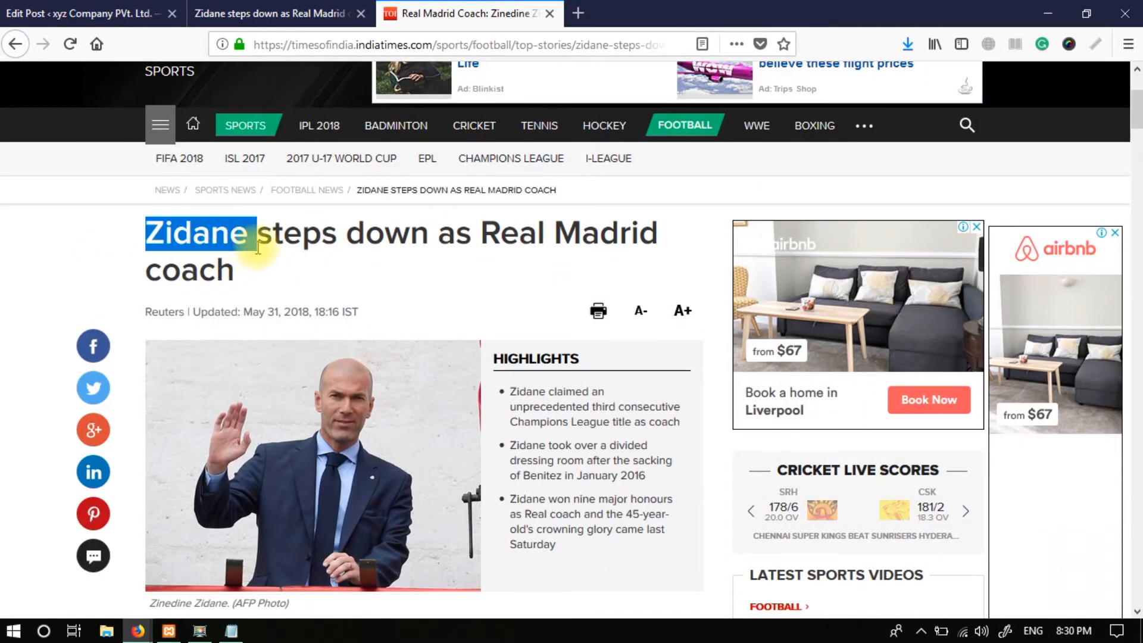
key(ctrl+c)
key(ctrl+t)
key(ctrl+v)
key(Return)
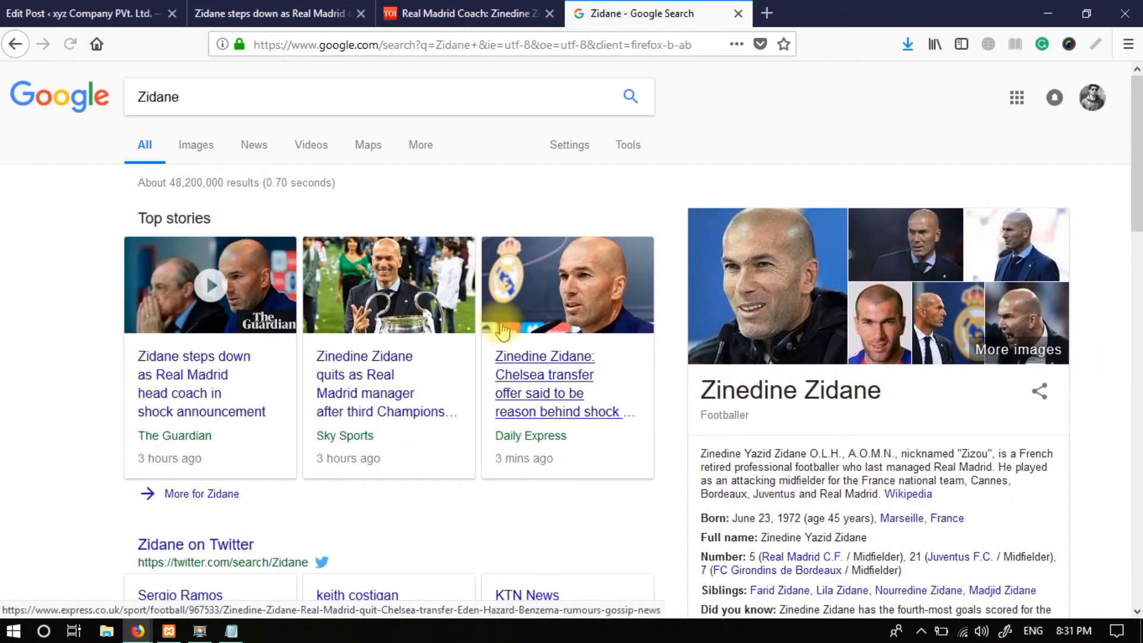
Step: Open the 1920 × 1080 Goal.com photo from the Zidane image results and save it to the Desktop as zin.jpg
click(205, 148)
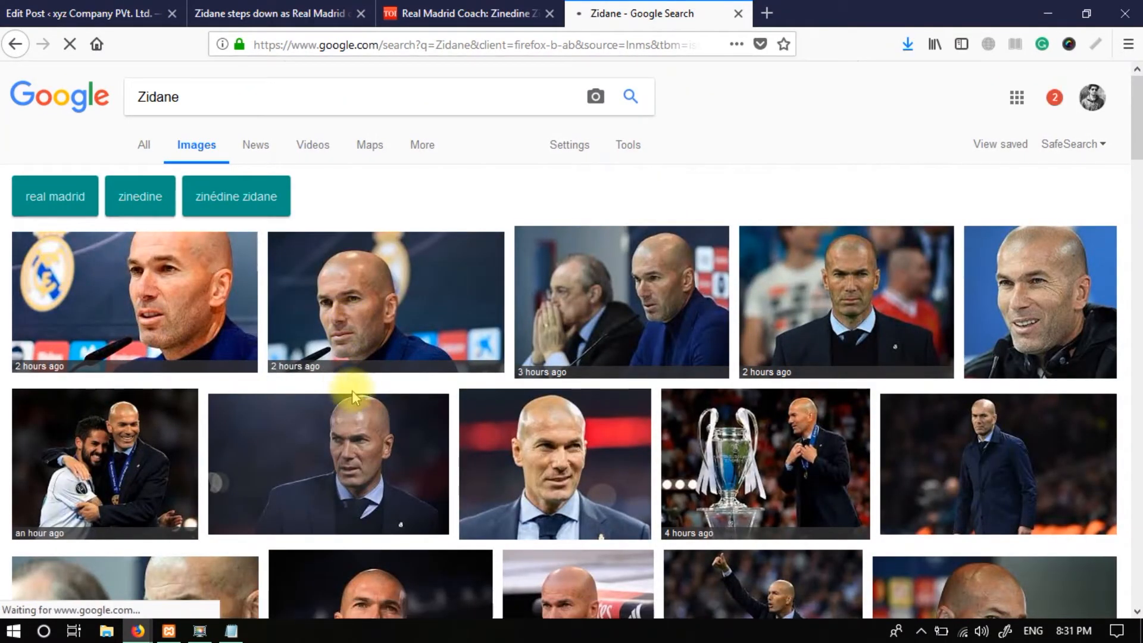
click(363, 348)
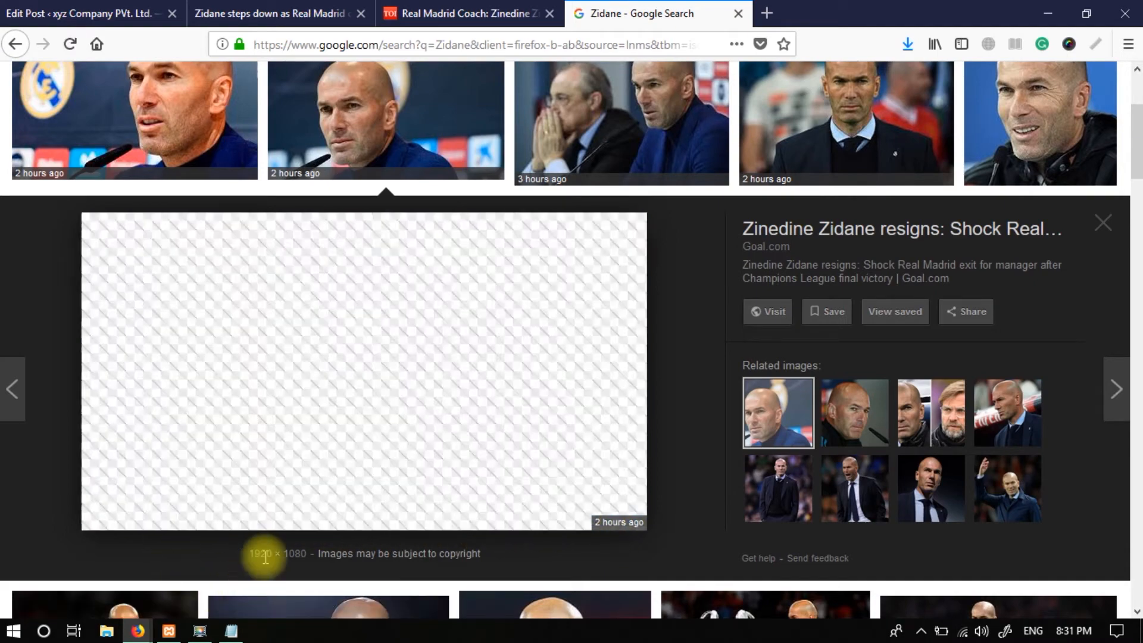
right_click(282, 407)
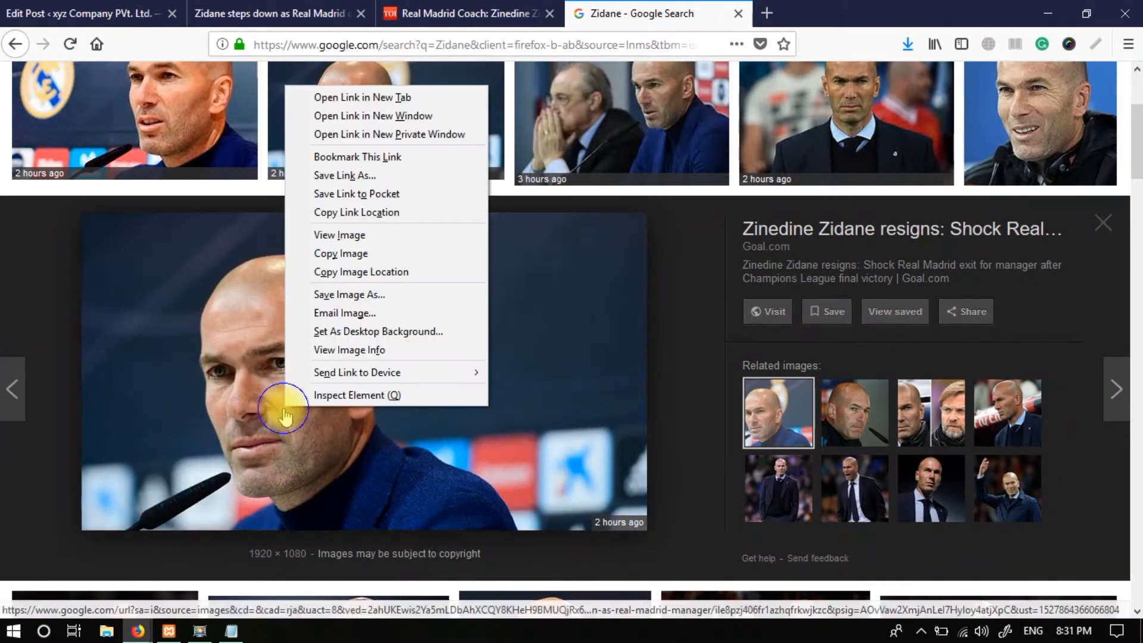
click(355, 294)
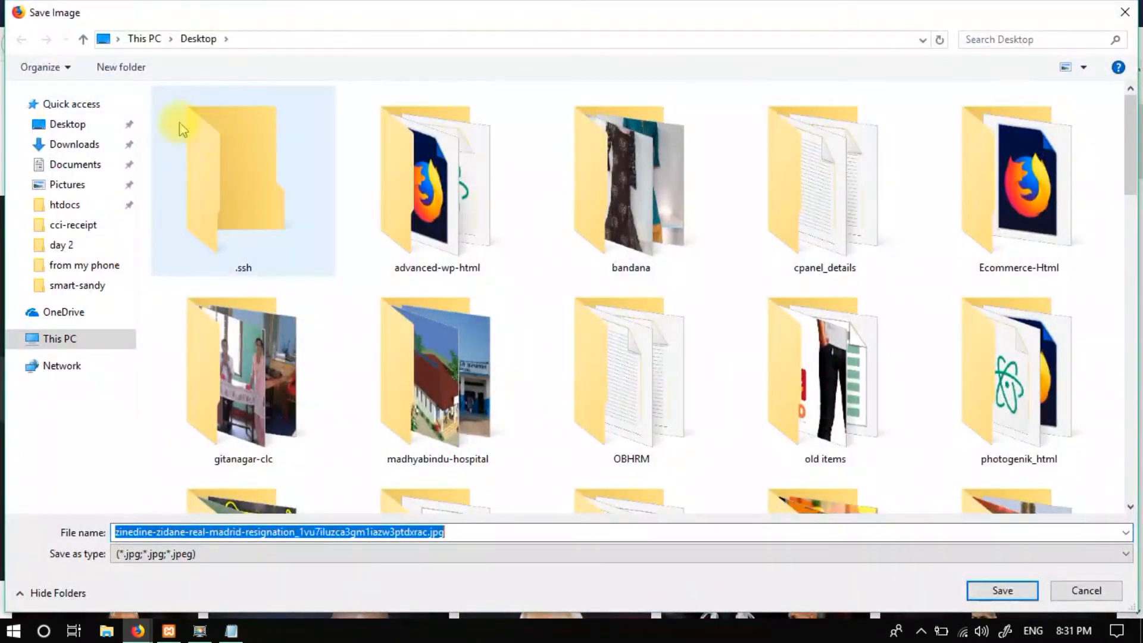
click(69, 124)
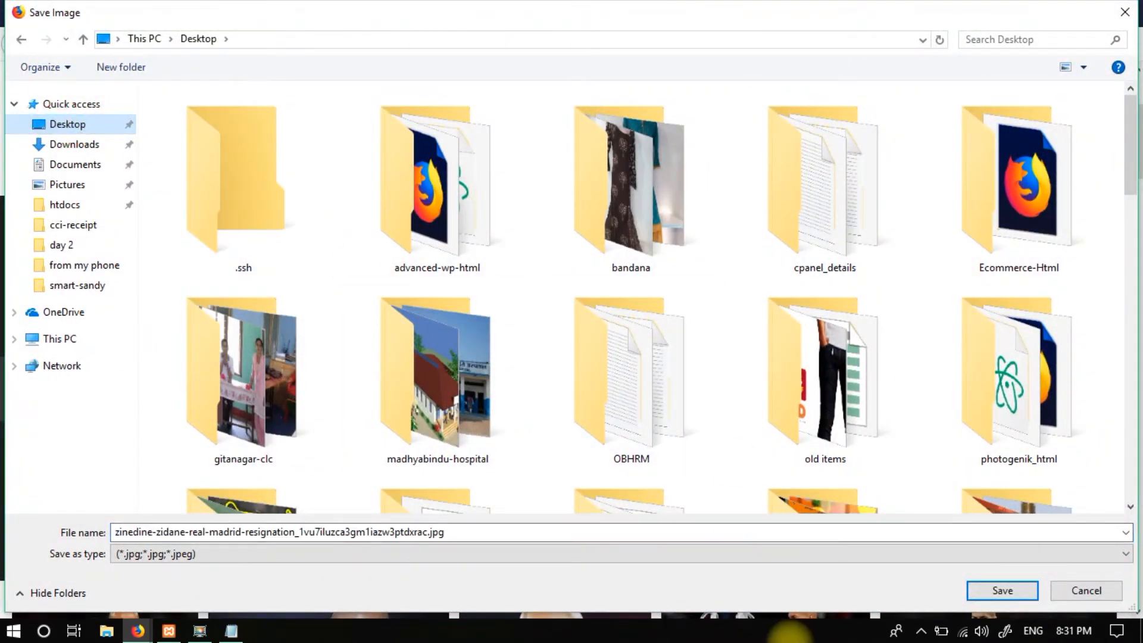
click(523, 532)
text(zid)
key(Return)
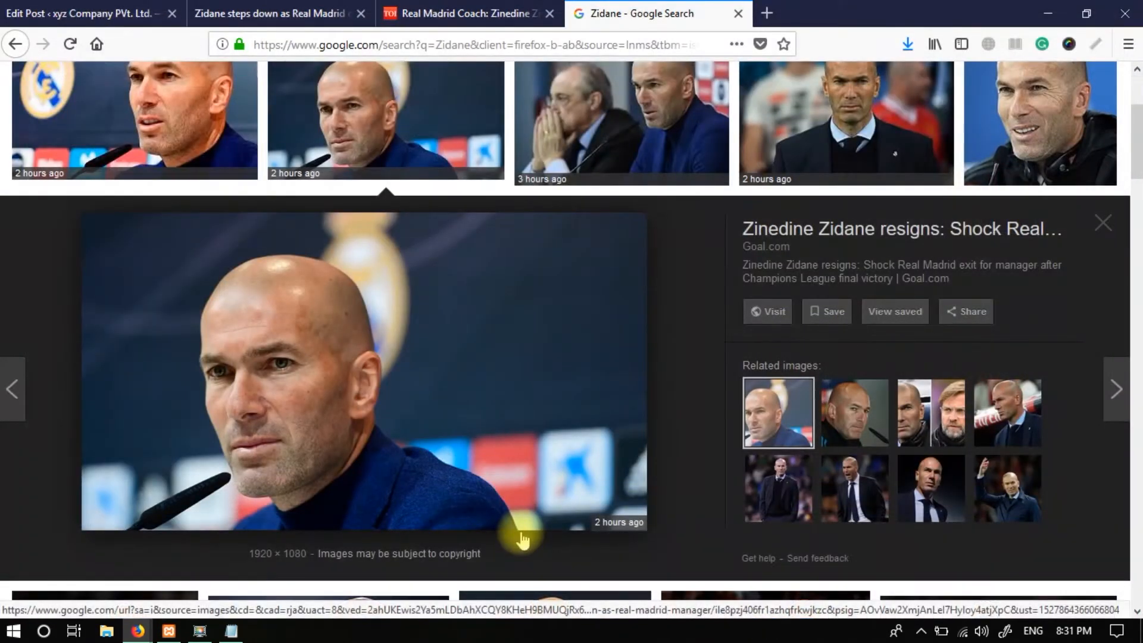
Step: Return to the Zidane post in the WordPress editor and add an empty line above its body text
click(122, 13)
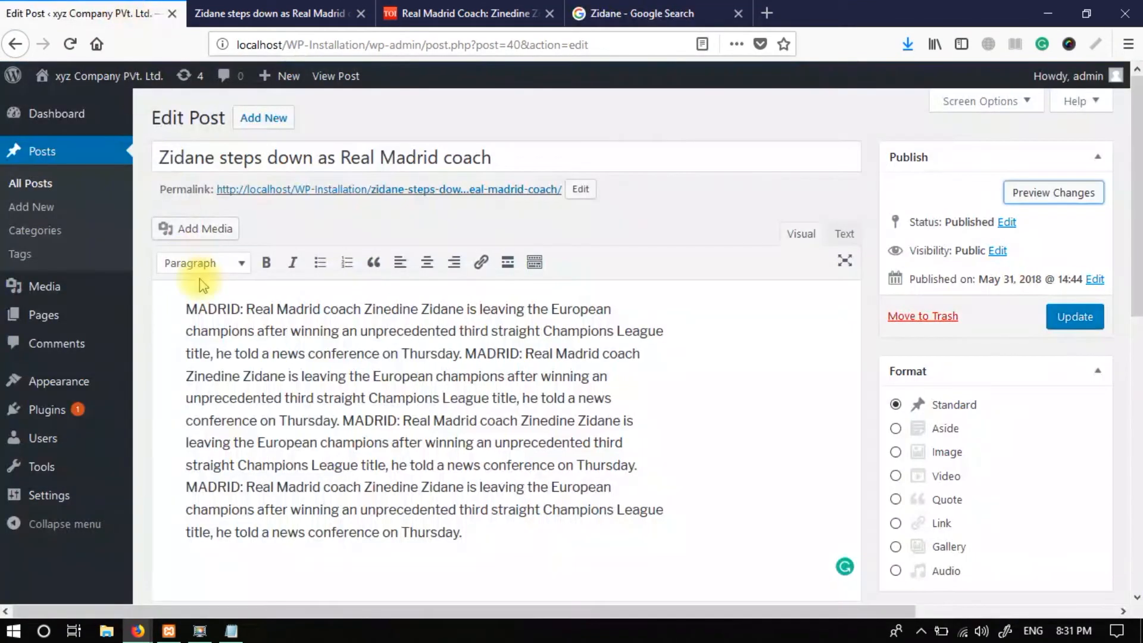
click(186, 309)
key(Return)
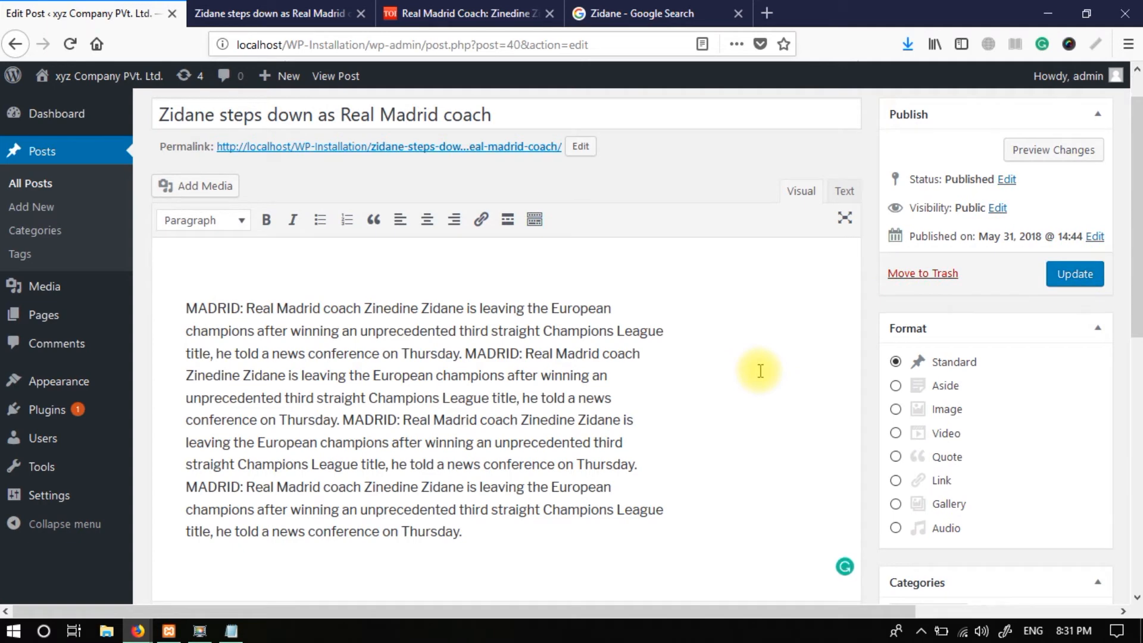
Step: Upload zin.jpg from the Desktop to the media library through the post's Add Media dialog
click(199, 190)
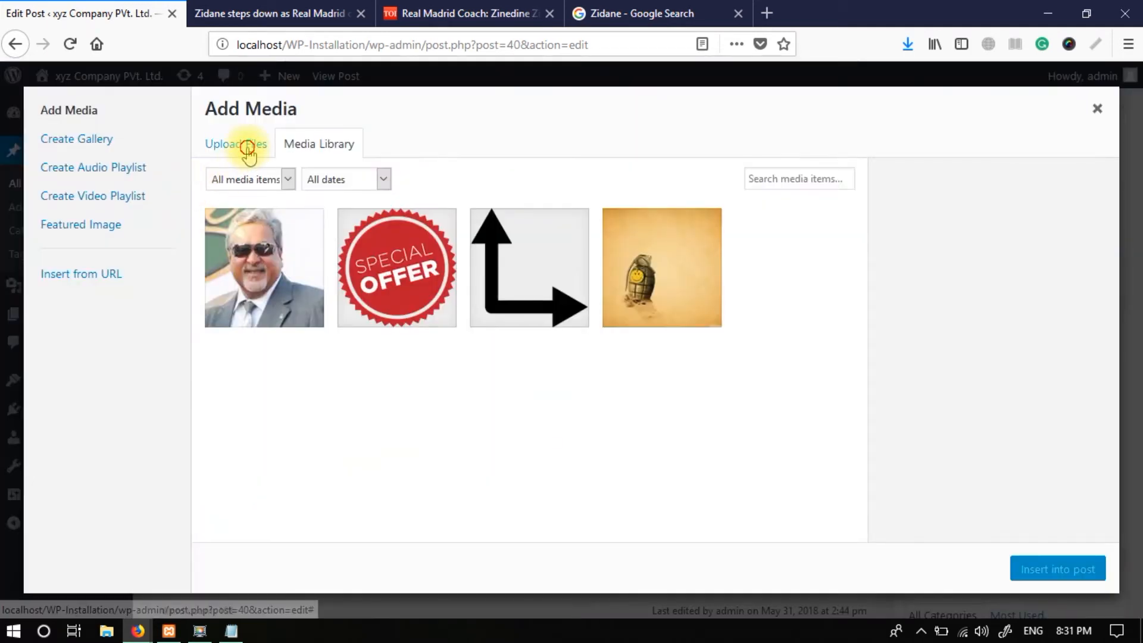
click(251, 150)
click(670, 360)
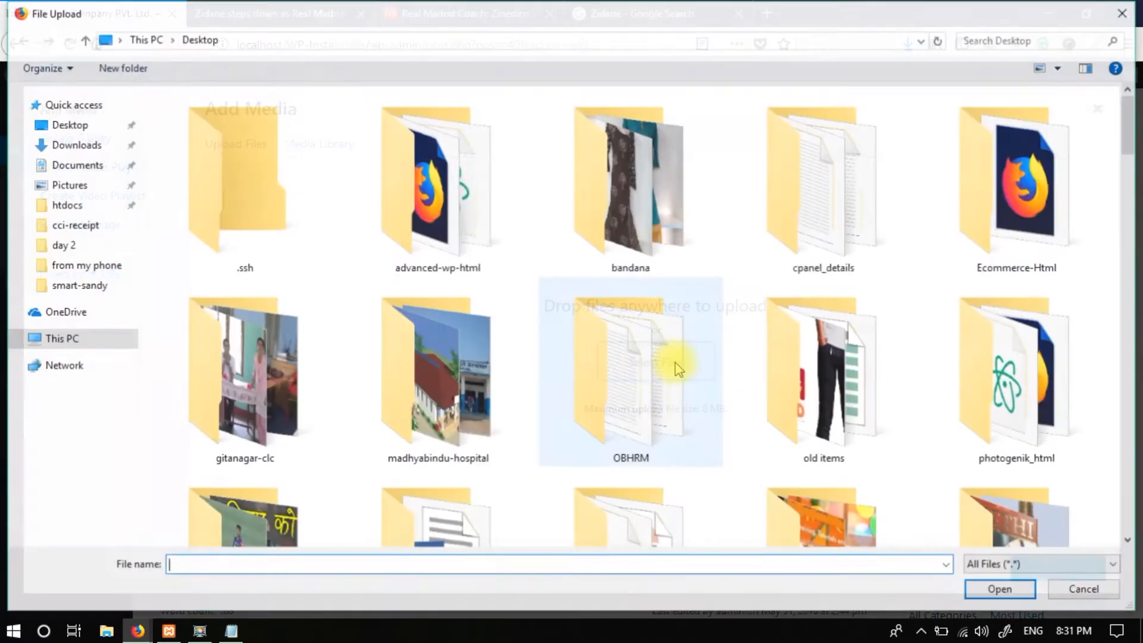
scroll(710, 362, down, 10)
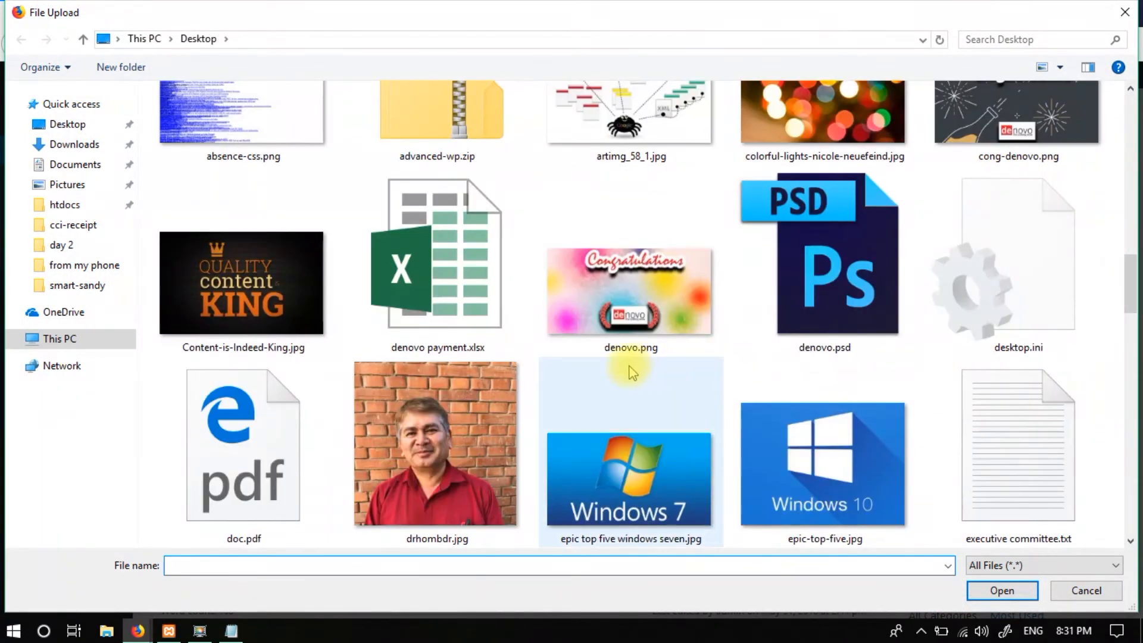
click(623, 345)
key(End)
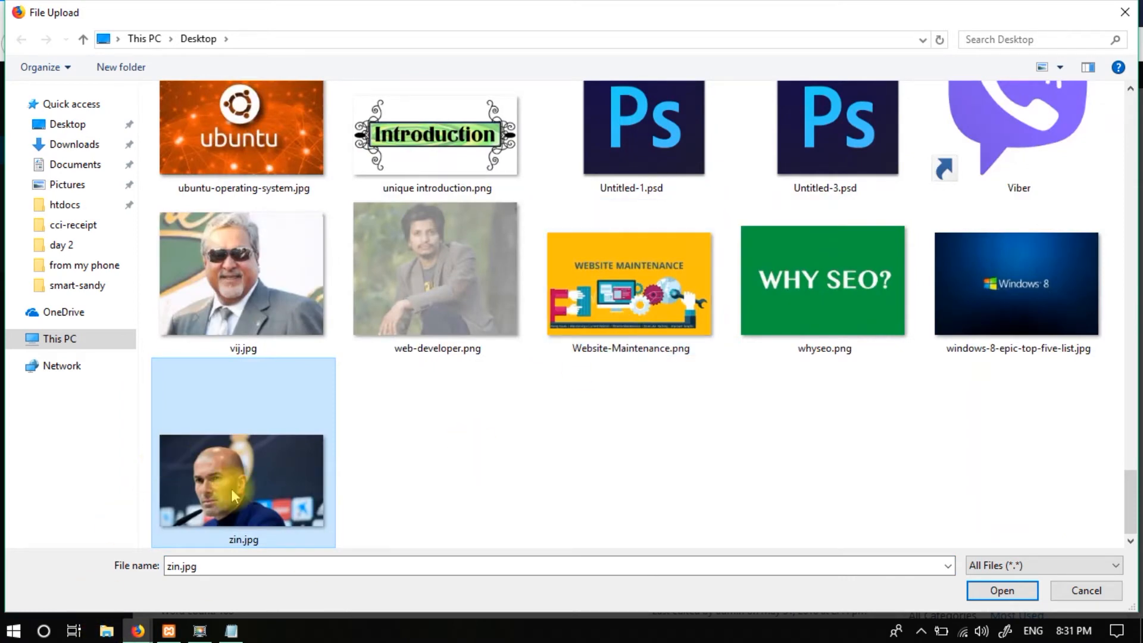
click(1022, 599)
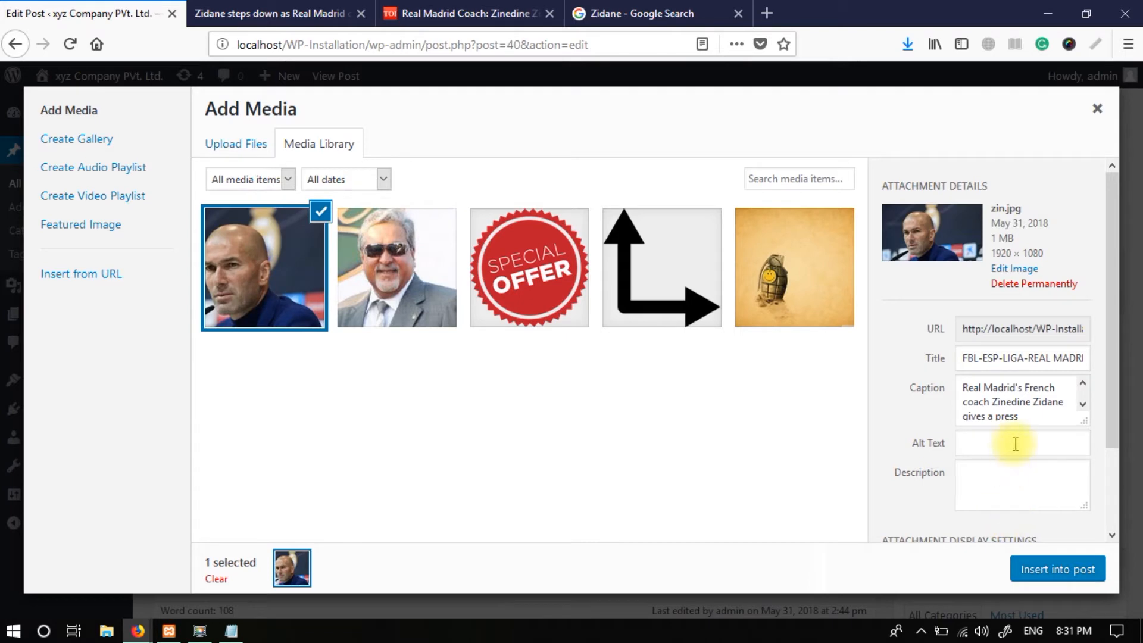
Step: Read through the caption of the uploaded zin.jpg and delete the whole caption text
click(1044, 413)
scroll(1044, 413, down, 5)
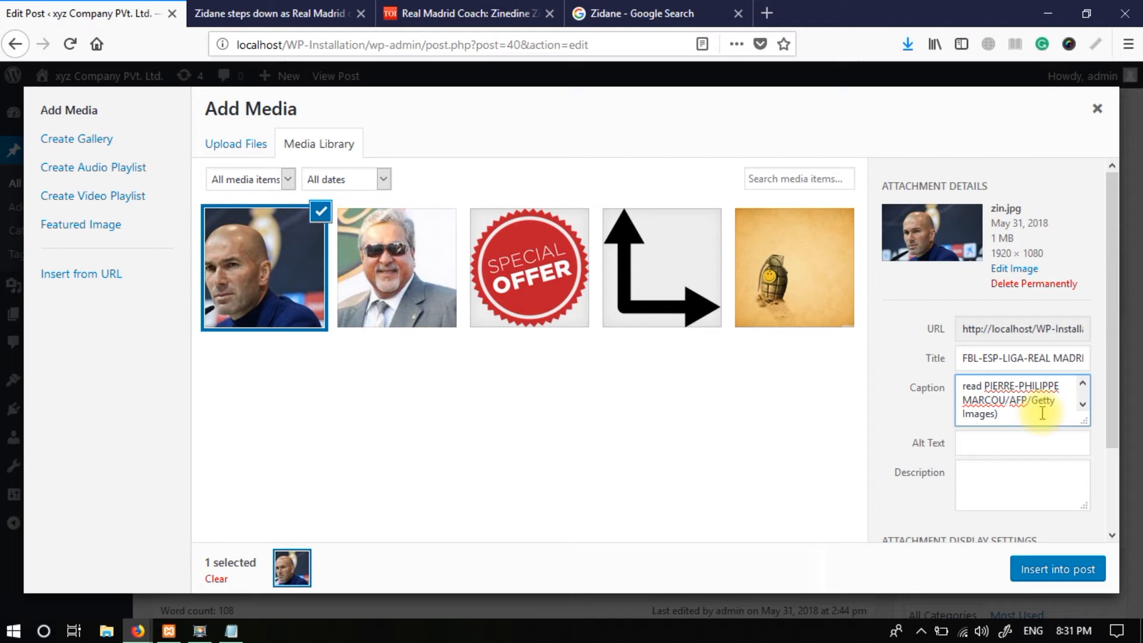
scroll(1042, 414, up, 3)
scroll(1042, 413, down, 3)
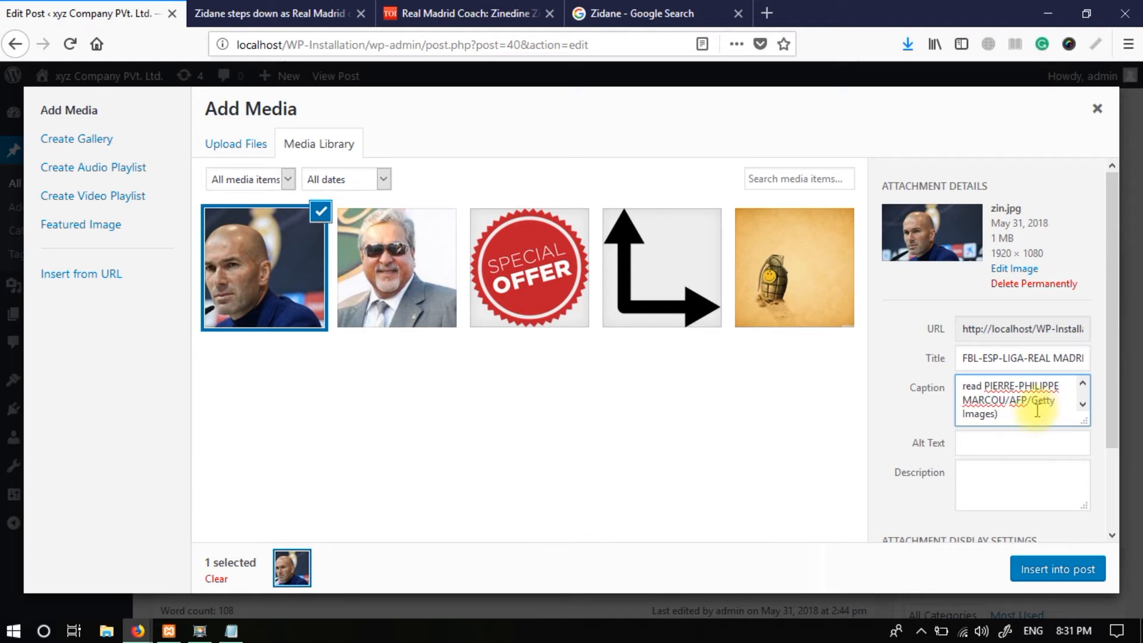
scroll(1032, 407, up, 4)
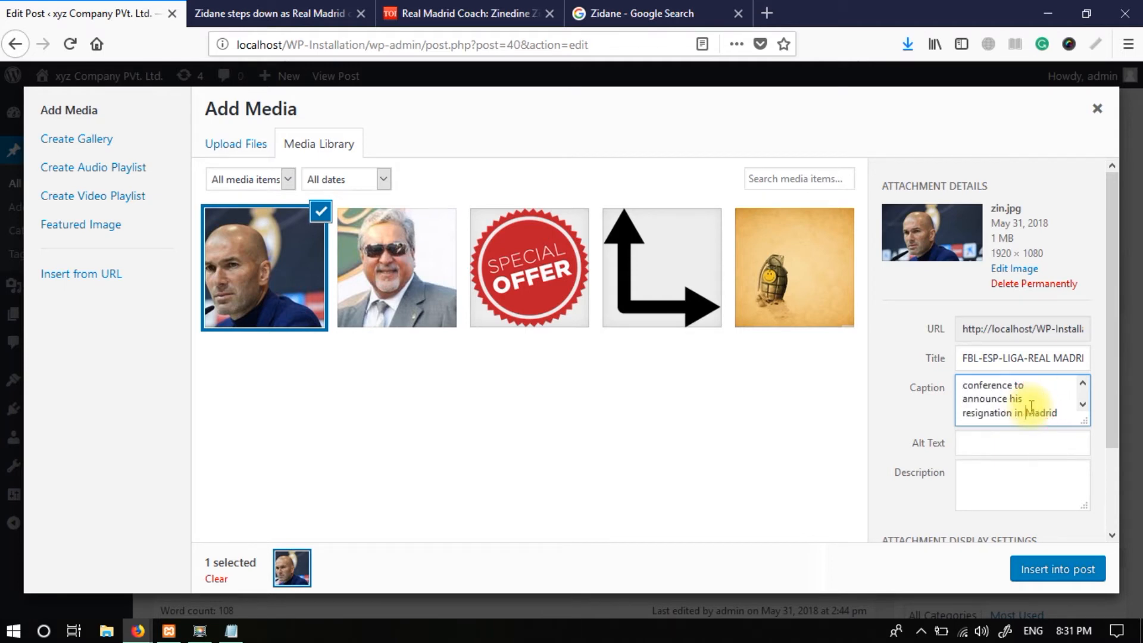
key(ctrl+a)
key(BackSpace)
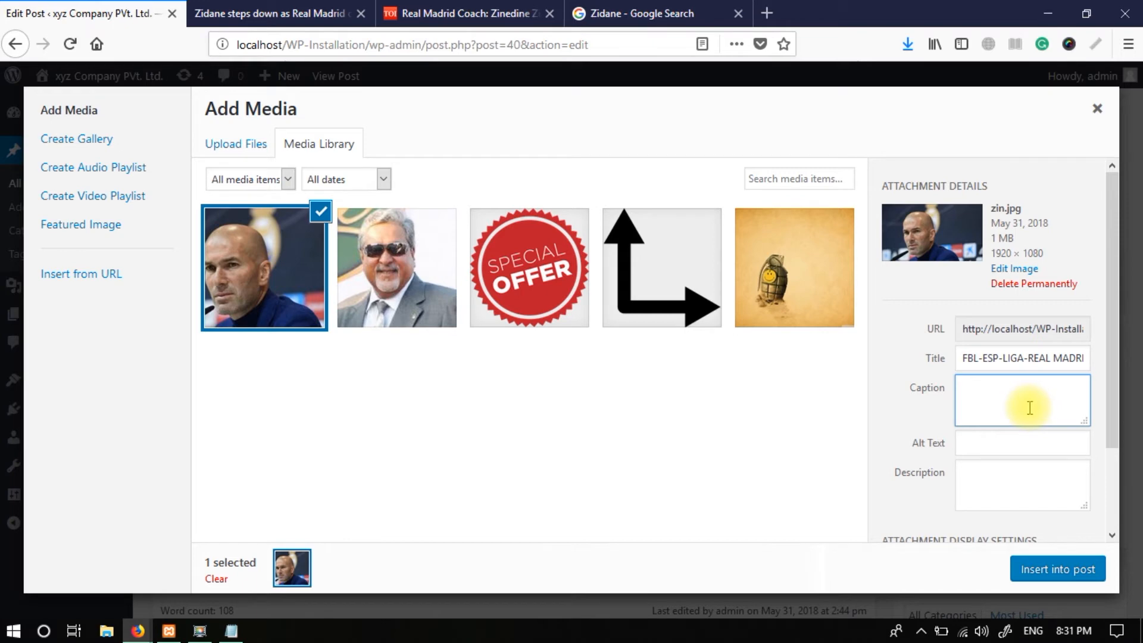
Step: Set the alt text of zin.jpg to "Zidane" and clear its title
click(1019, 442)
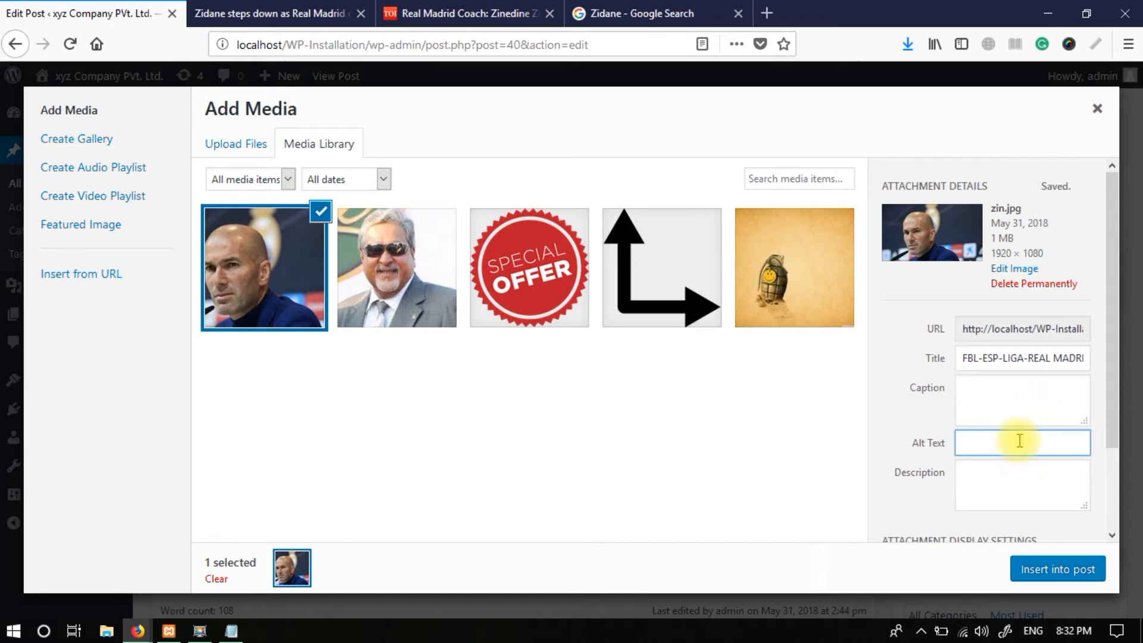
drag(1005, 358, 867, 357)
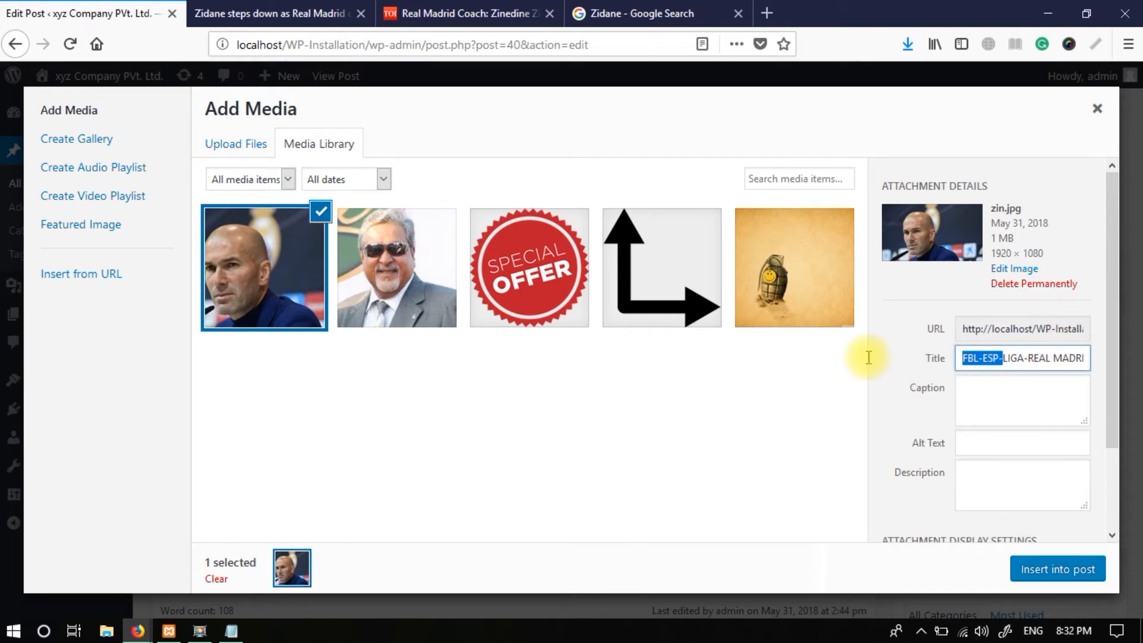
drag(1025, 356, 1108, 361)
click(1049, 357)
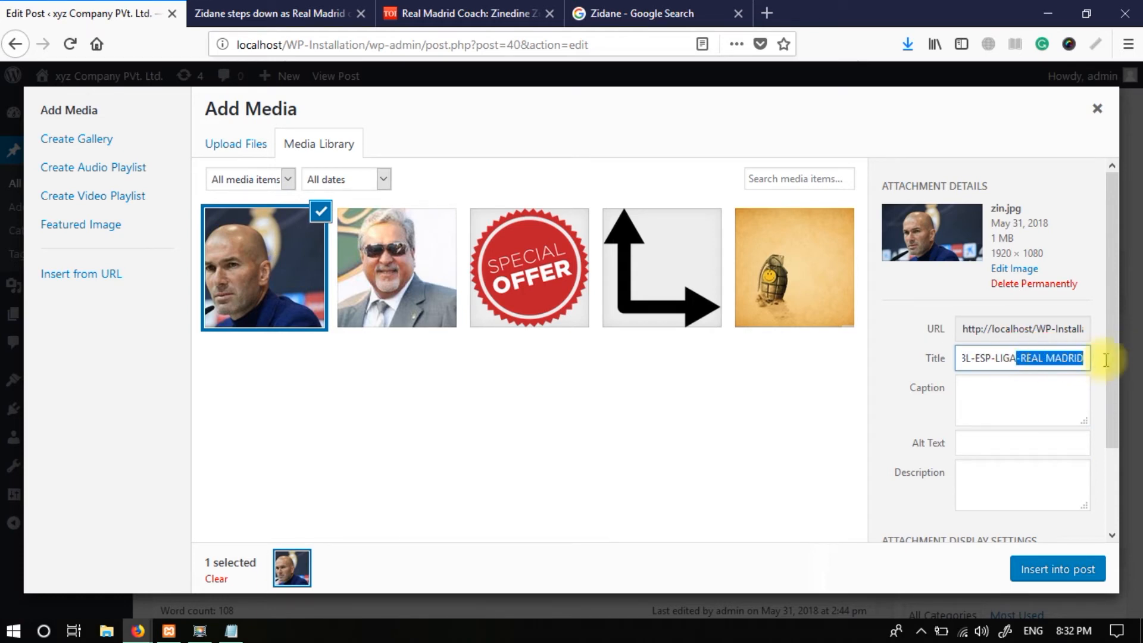
click(1035, 361)
key(ctrl+a)
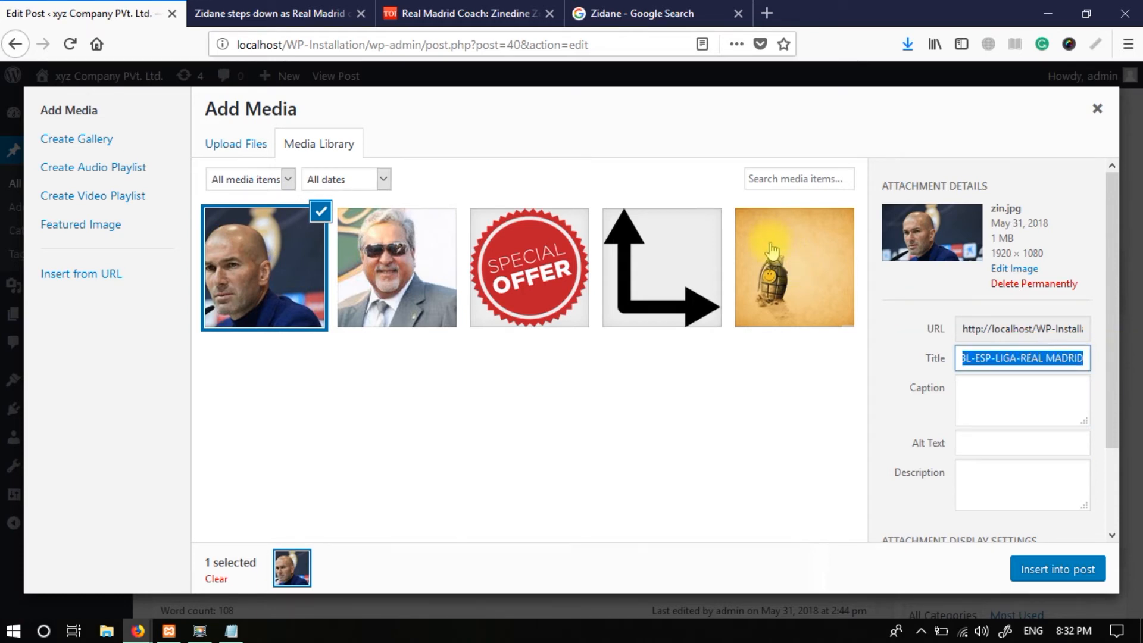
click(974, 442)
text(Zidane)
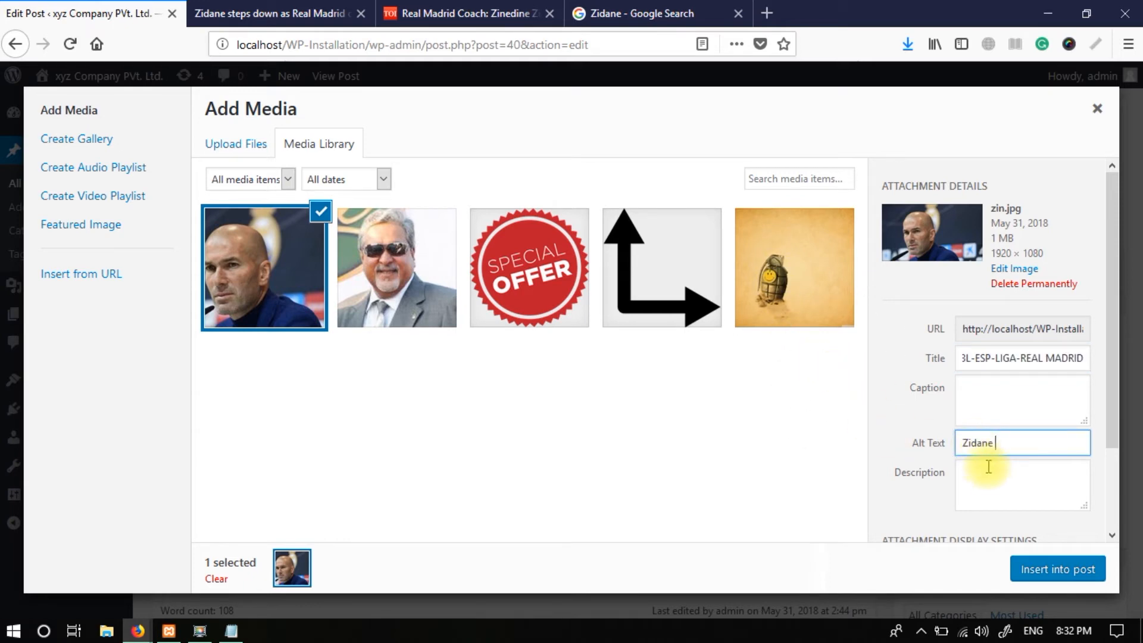
triple_click(1017, 359)
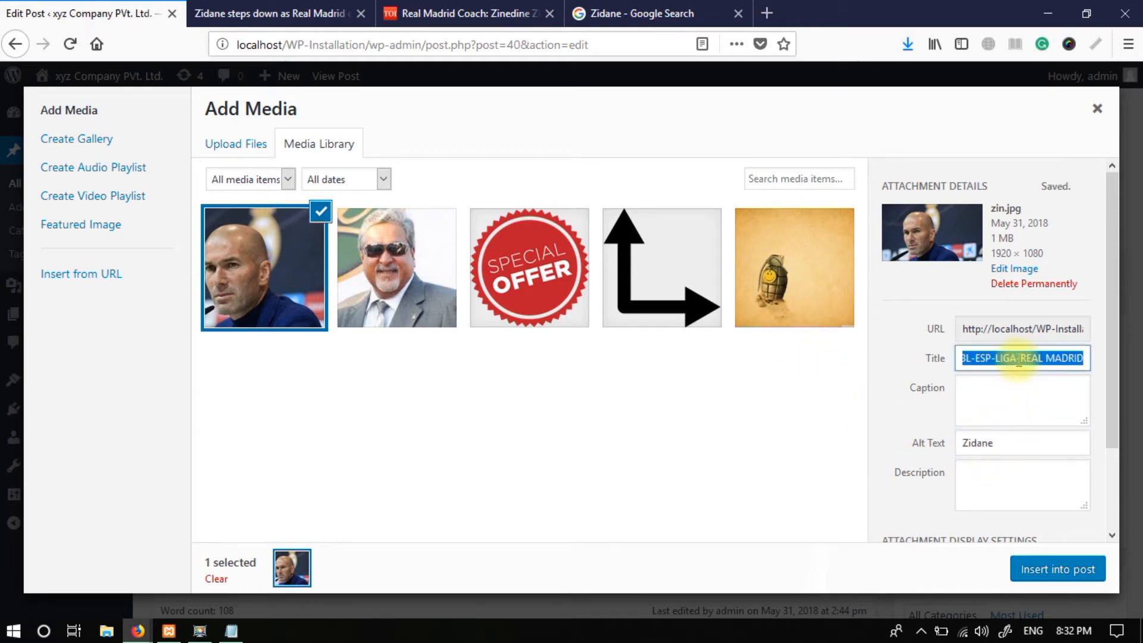
key(BackSpace)
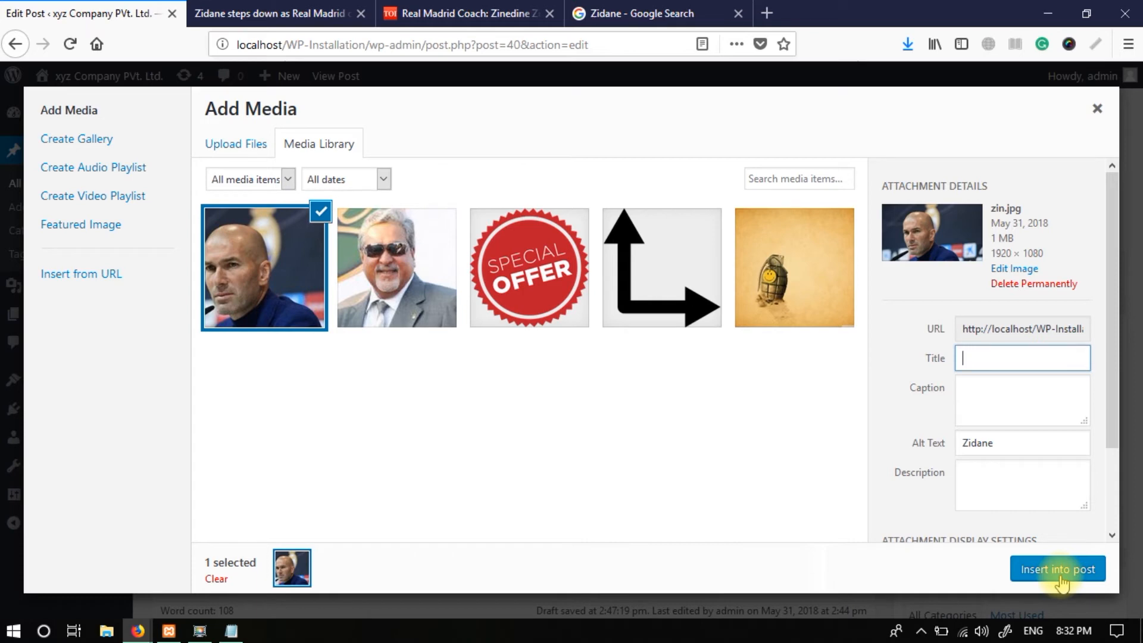
Step: Insert zin.jpg into the post above the body text and change its display size to Full Size – 1920 × 1080
click(1058, 570)
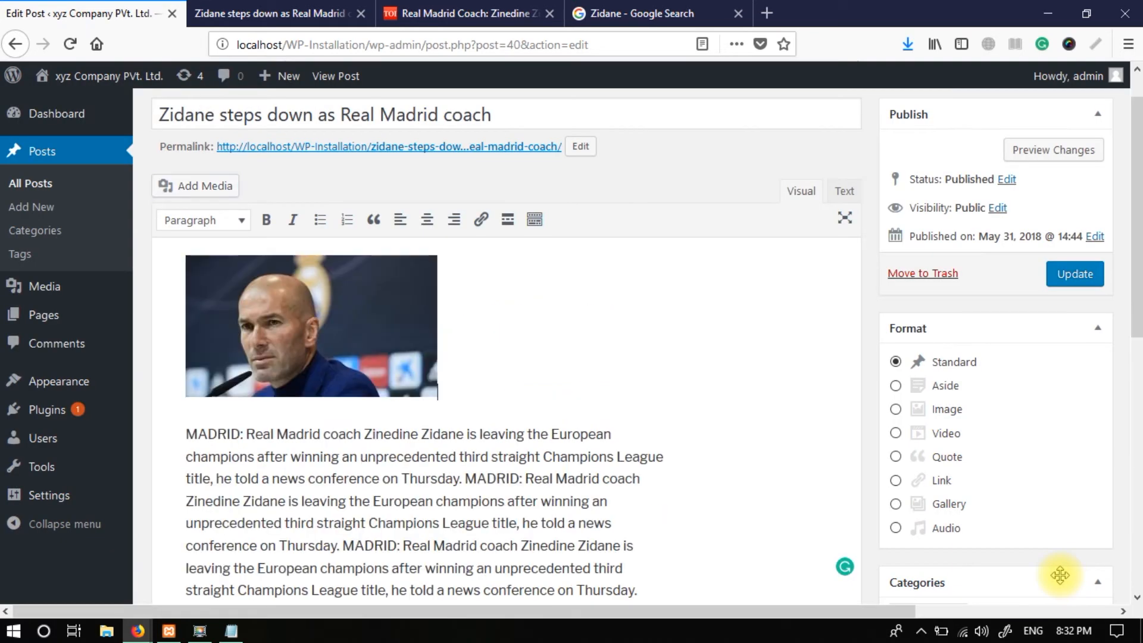
click(355, 334)
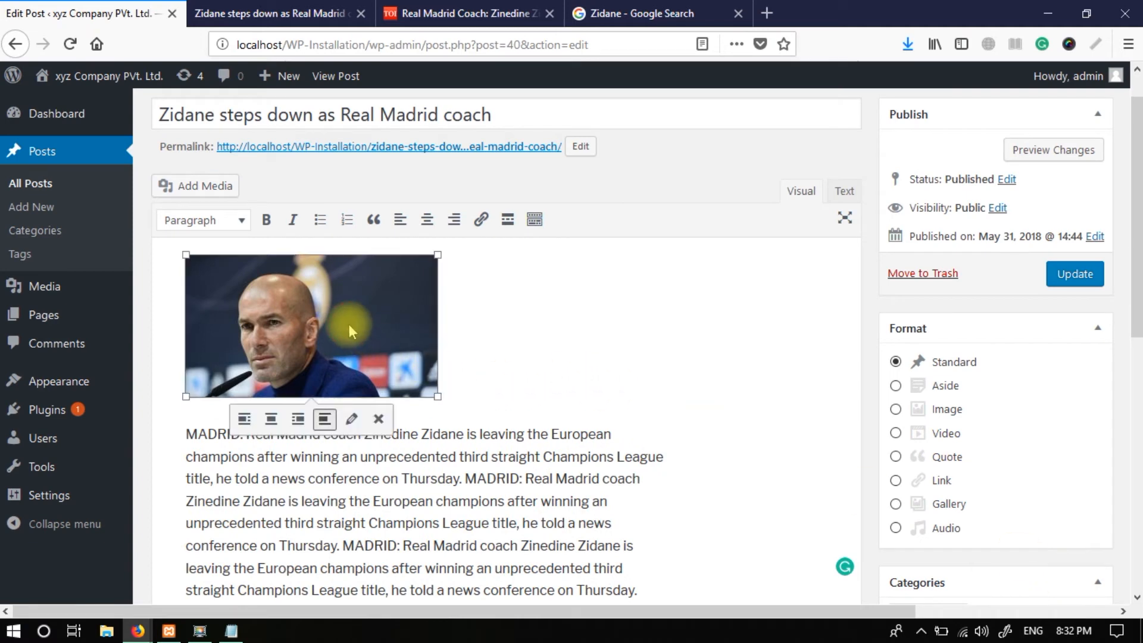
click(353, 415)
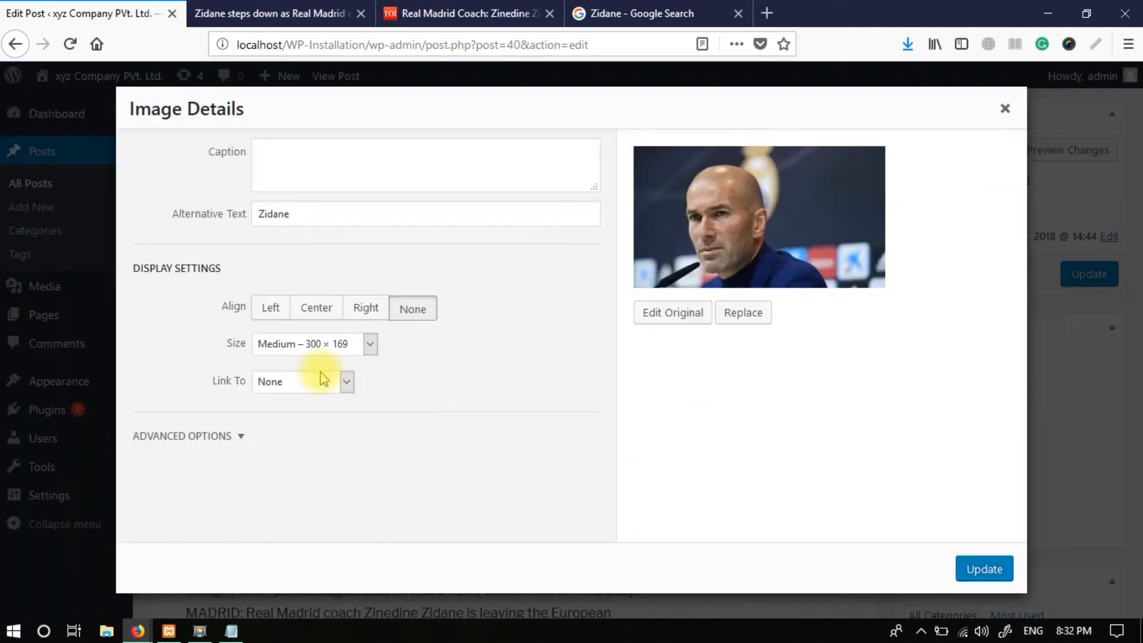
click(340, 351)
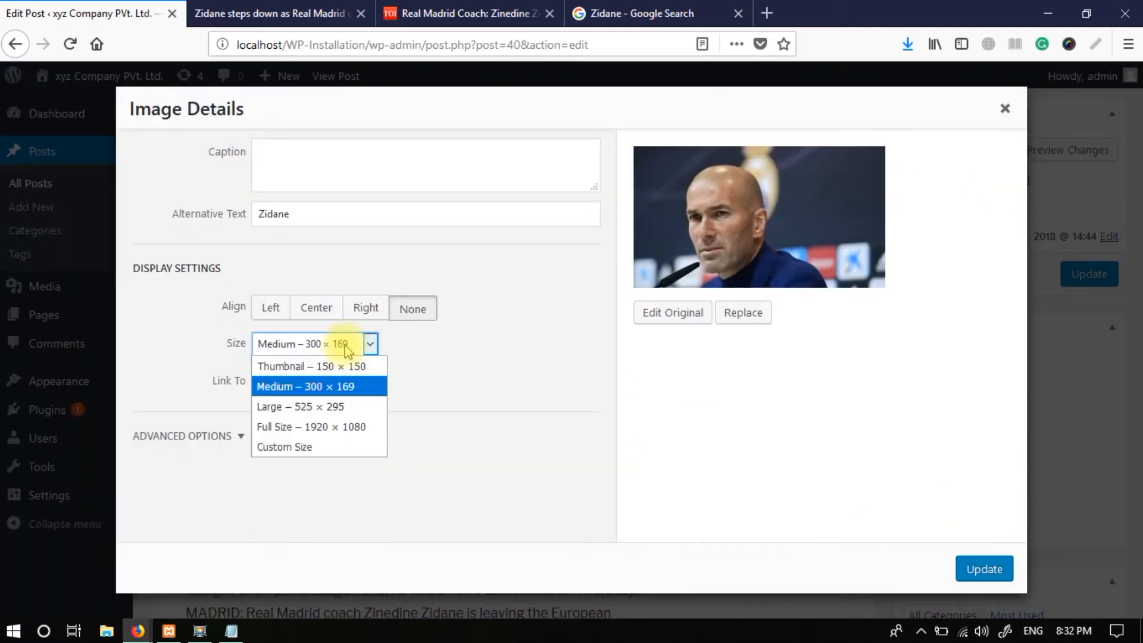
click(344, 424)
click(989, 573)
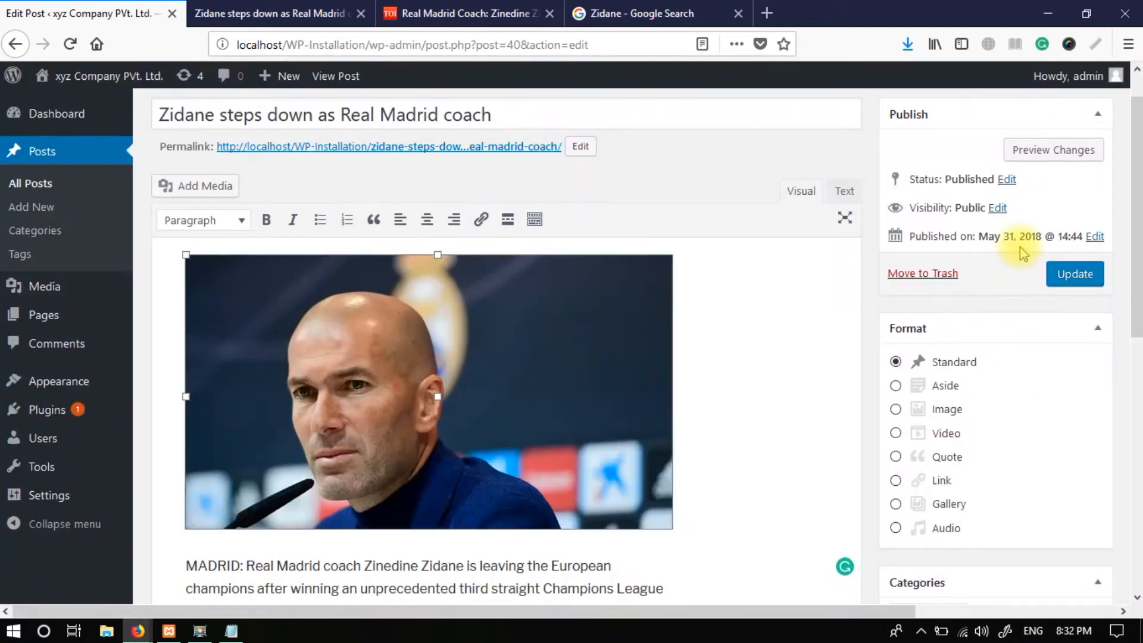
Step: Preview the changed Zidane post with its inserted photo, and return to the editor to look over its body and category settings
click(1043, 194)
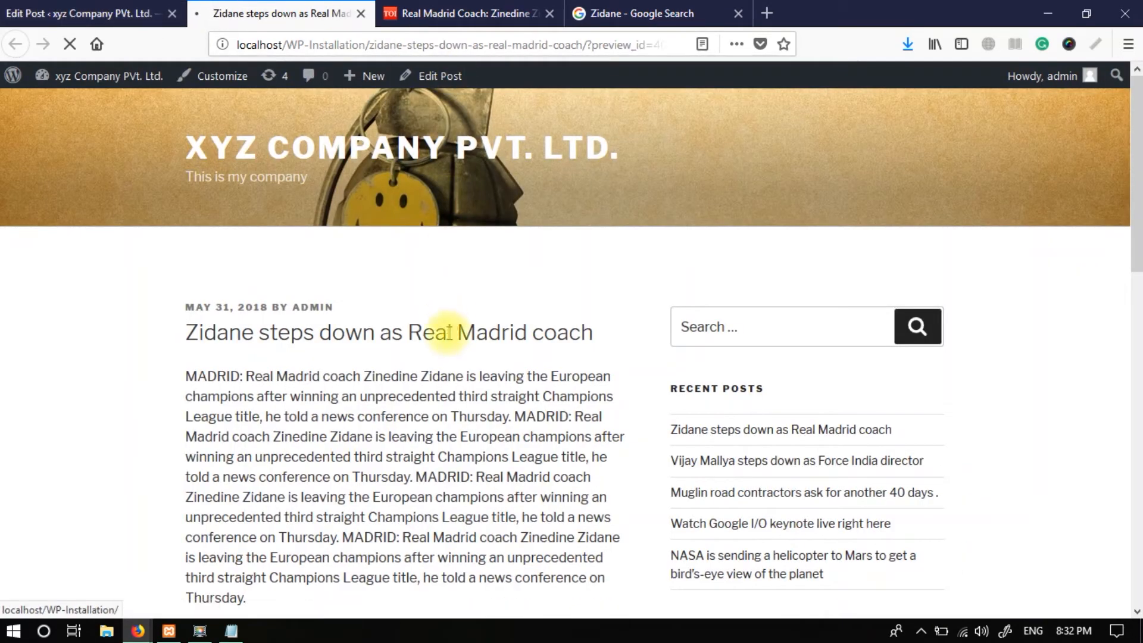
scroll(380, 379, down, 5)
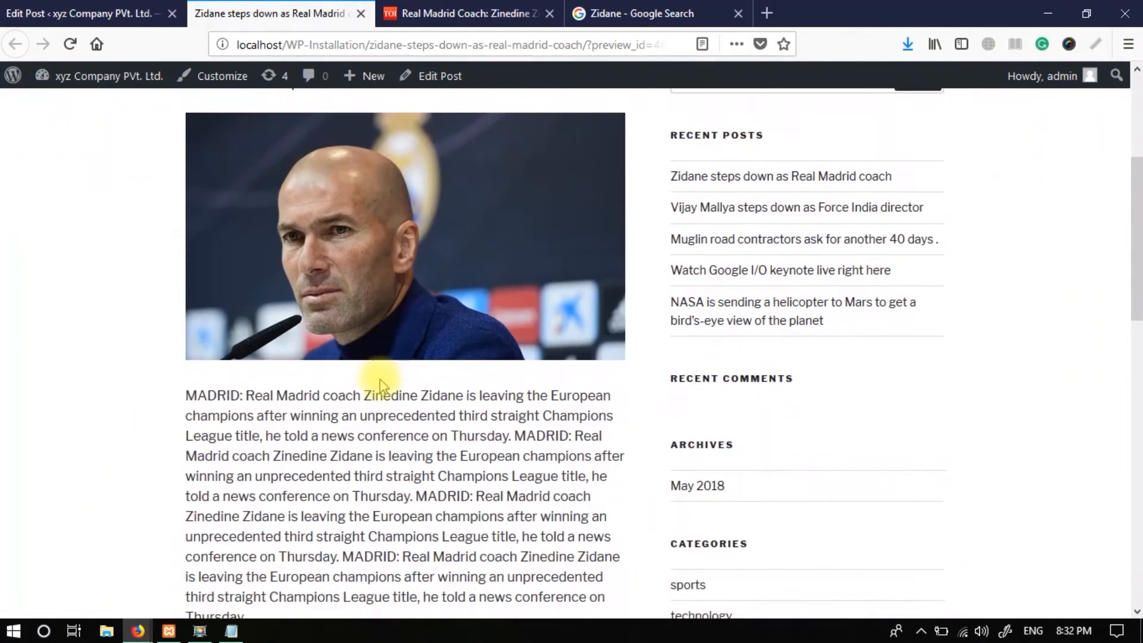
scroll(380, 378, down, 4)
scroll(380, 379, up, 9)
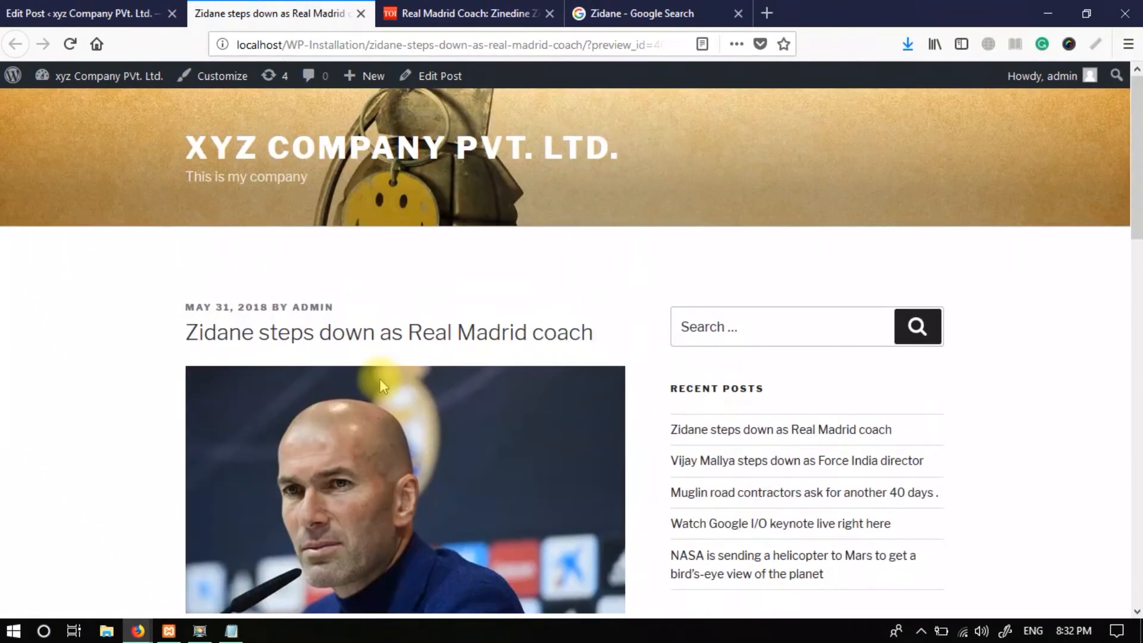
click(78, 12)
scroll(530, 365, down, 10)
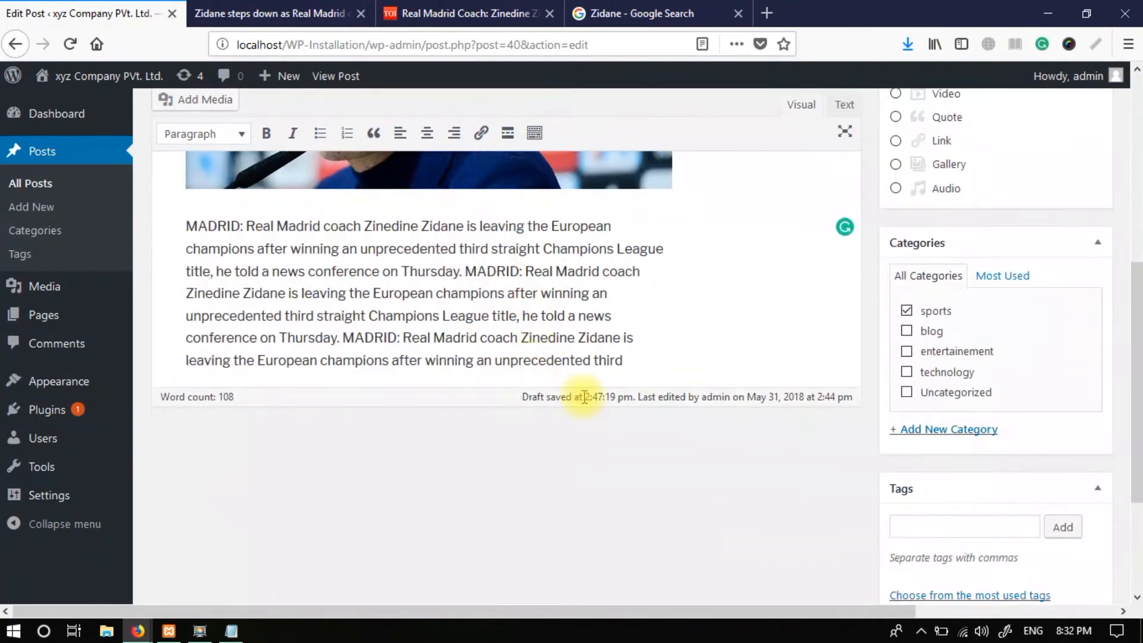
scroll(614, 381, up, 10)
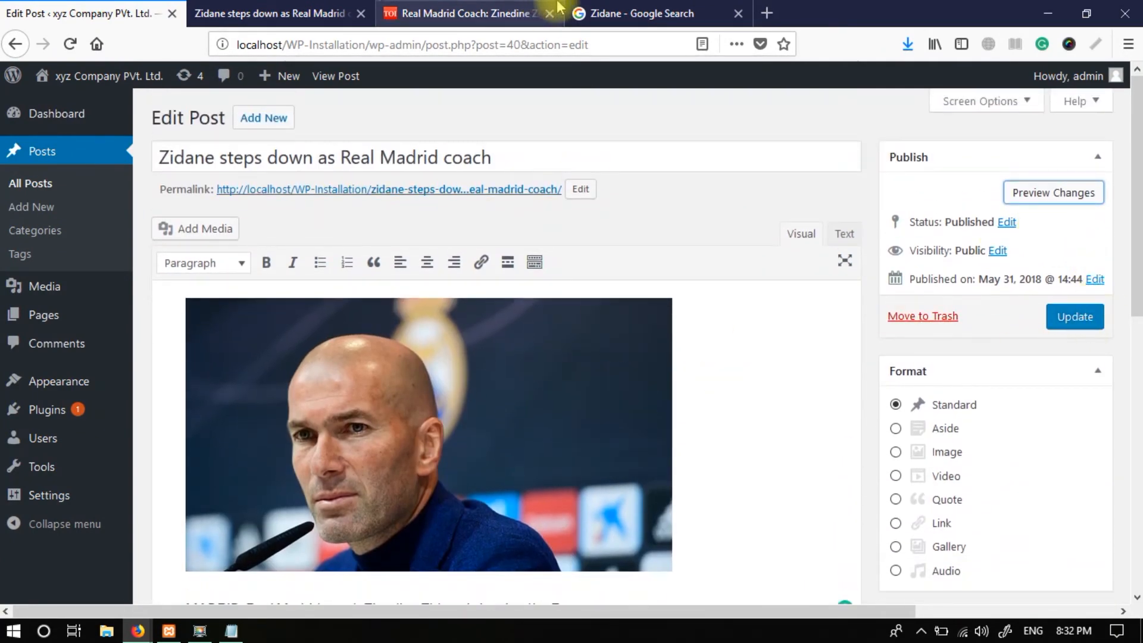
Step: Search YouTube for "Zidane" and open the video "Zinedine Zidane Explains Decision To Leave Real Madrid"
click(667, 12)
click(569, 44)
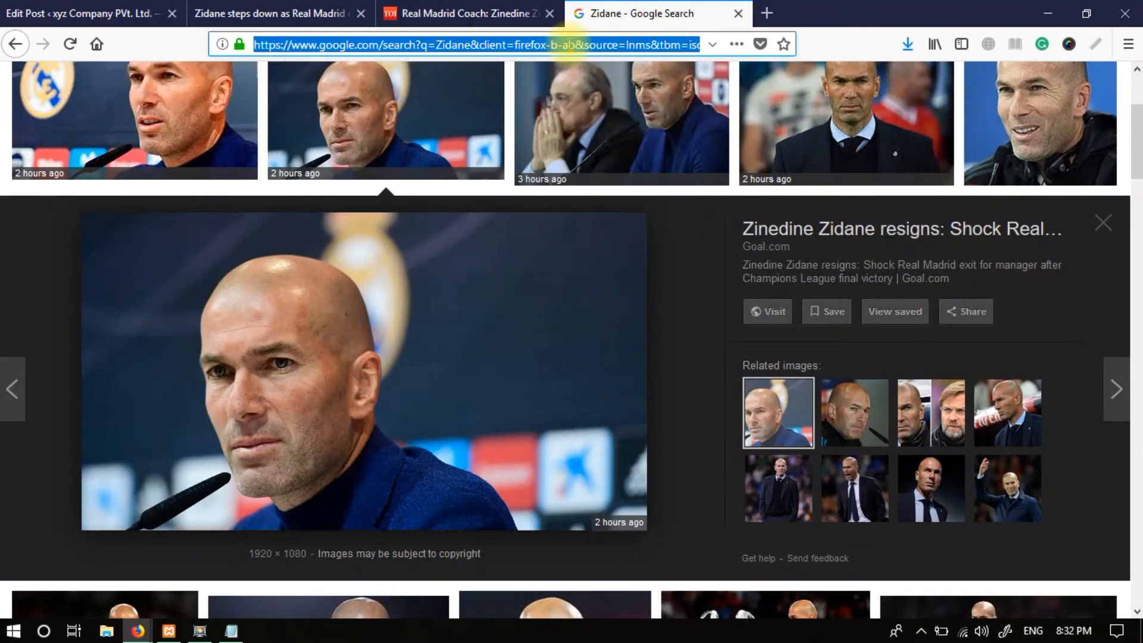
text(youtube.com/)
key(Return)
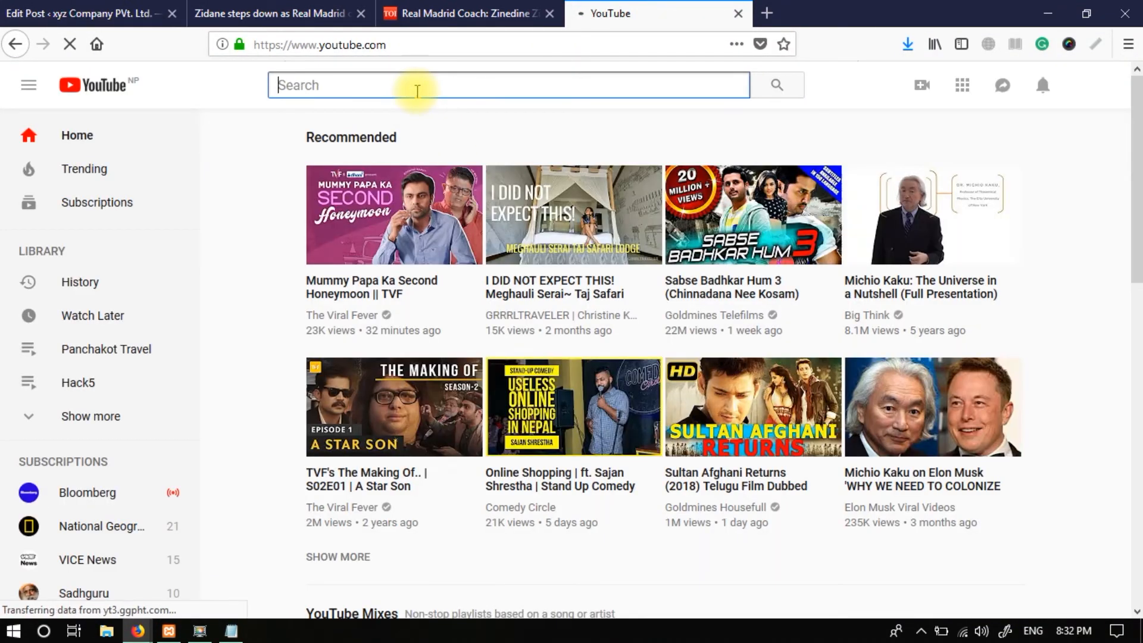
text(Zidane)
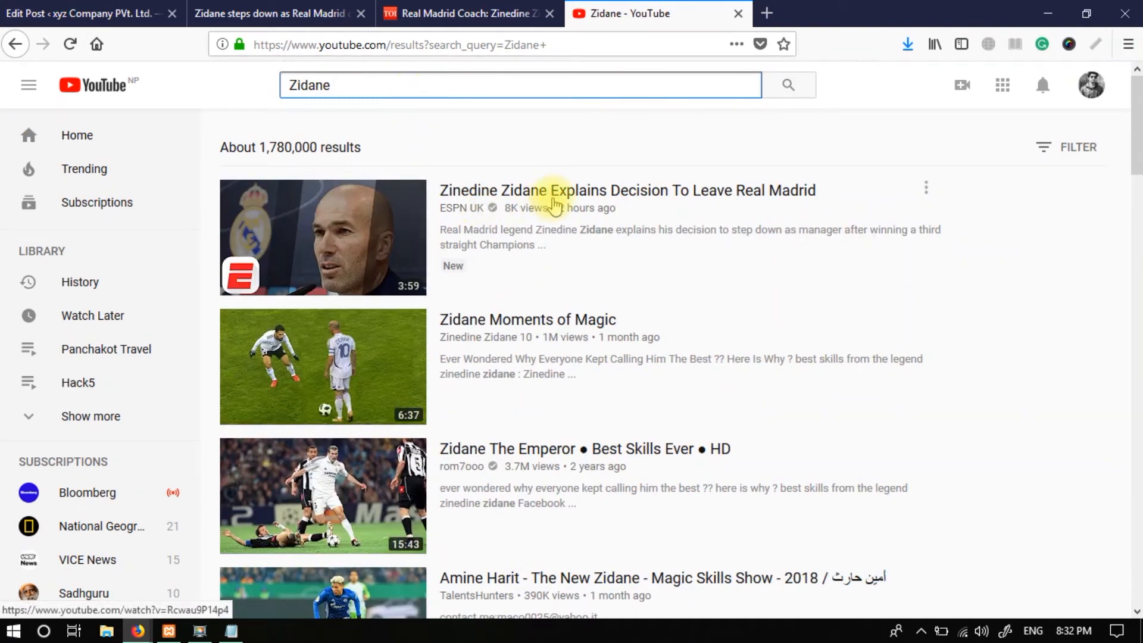
click(555, 205)
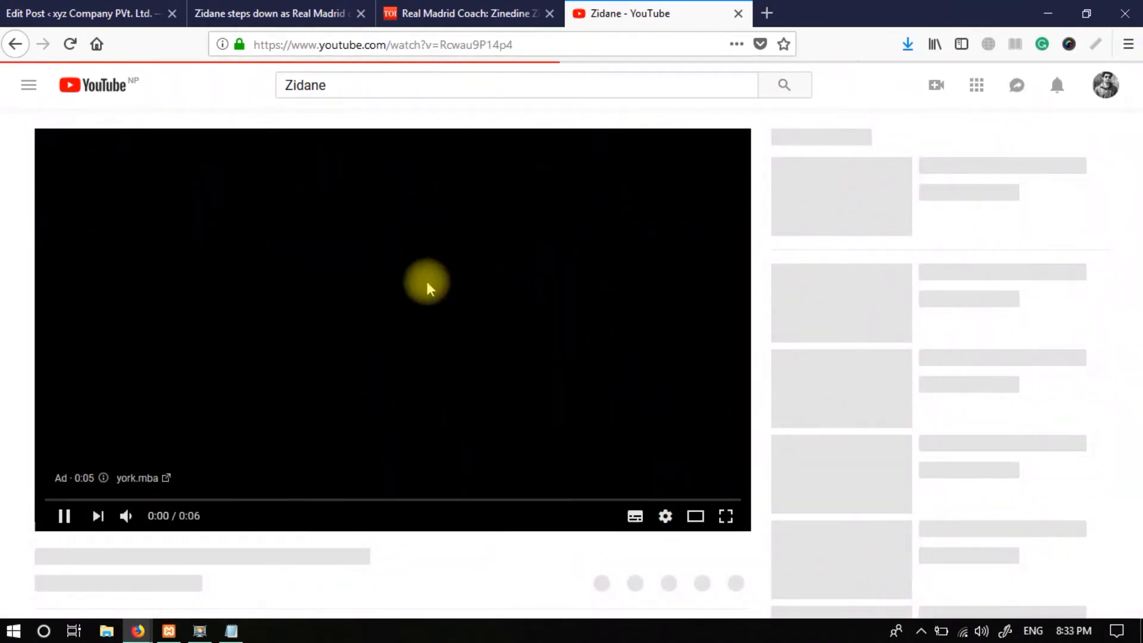
Step: Copy the web address of the opened Zidane video
right_click(393, 43)
key(ctrl+c)
click(424, 100)
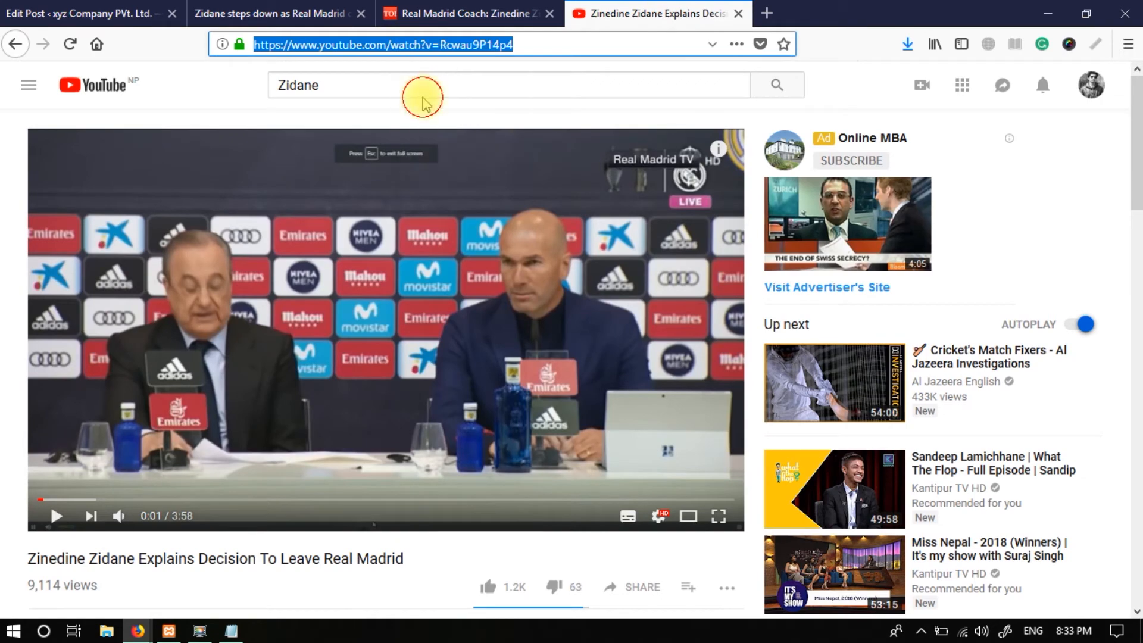
Step: In the WordPress post editor, italicize the third "MADRID: Real Madrid" in the body, then switch numbered-list formatting on and off for that paragraph
click(226, 13)
click(95, 13)
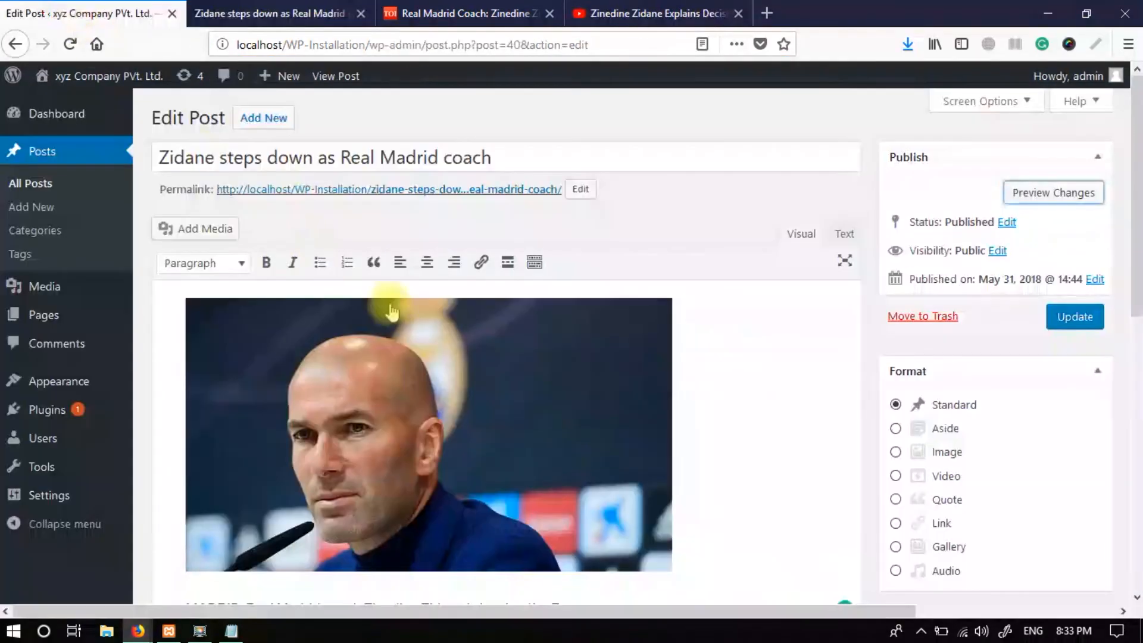
scroll(451, 335, down, 5)
scroll(451, 335, down, 3)
click(688, 285)
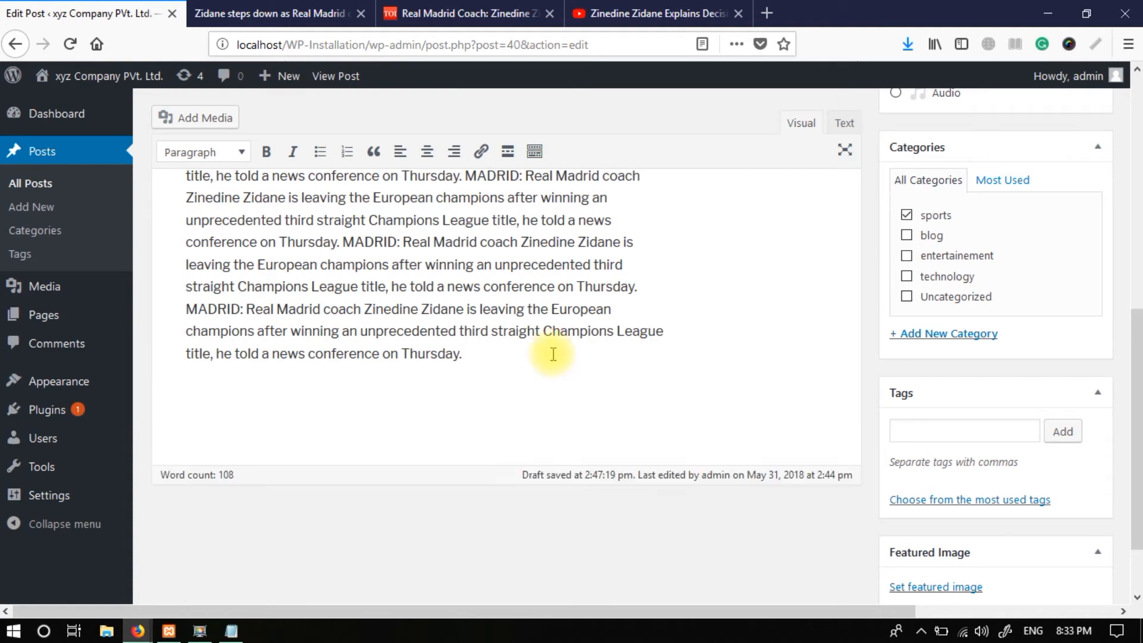
scroll(551, 352, up, 5)
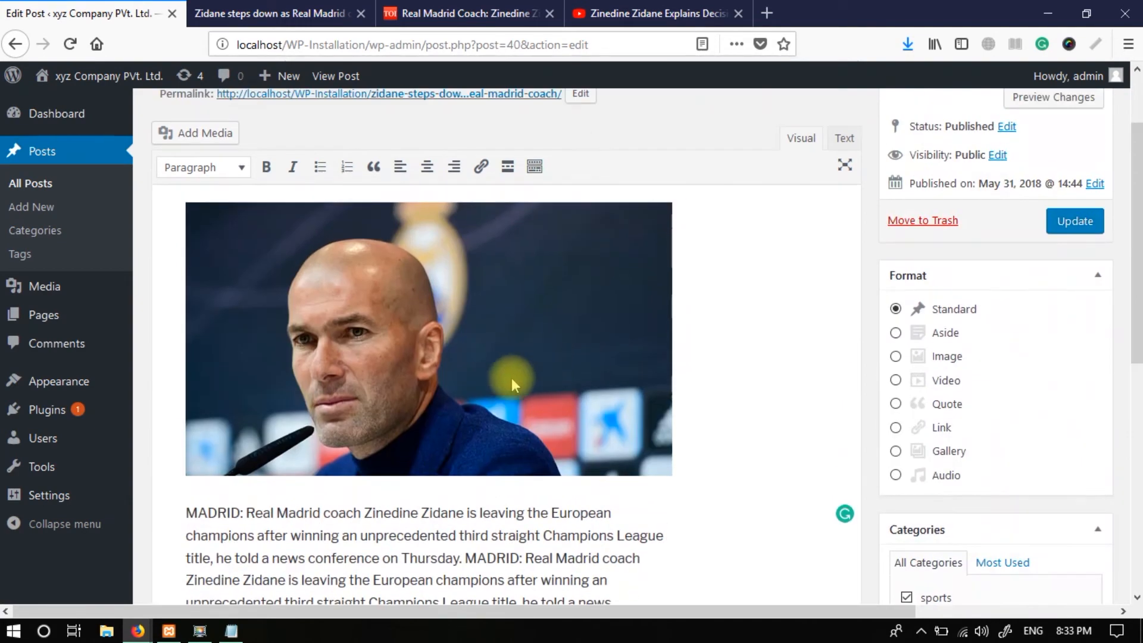
scroll(493, 399, down, 2)
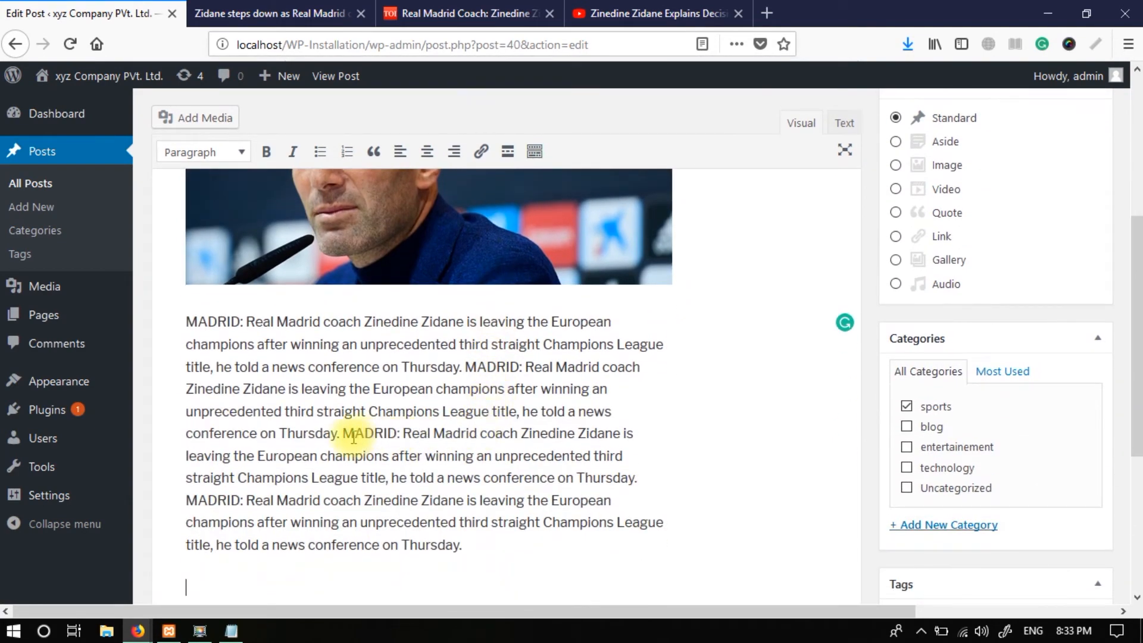
drag(343, 428, 482, 439)
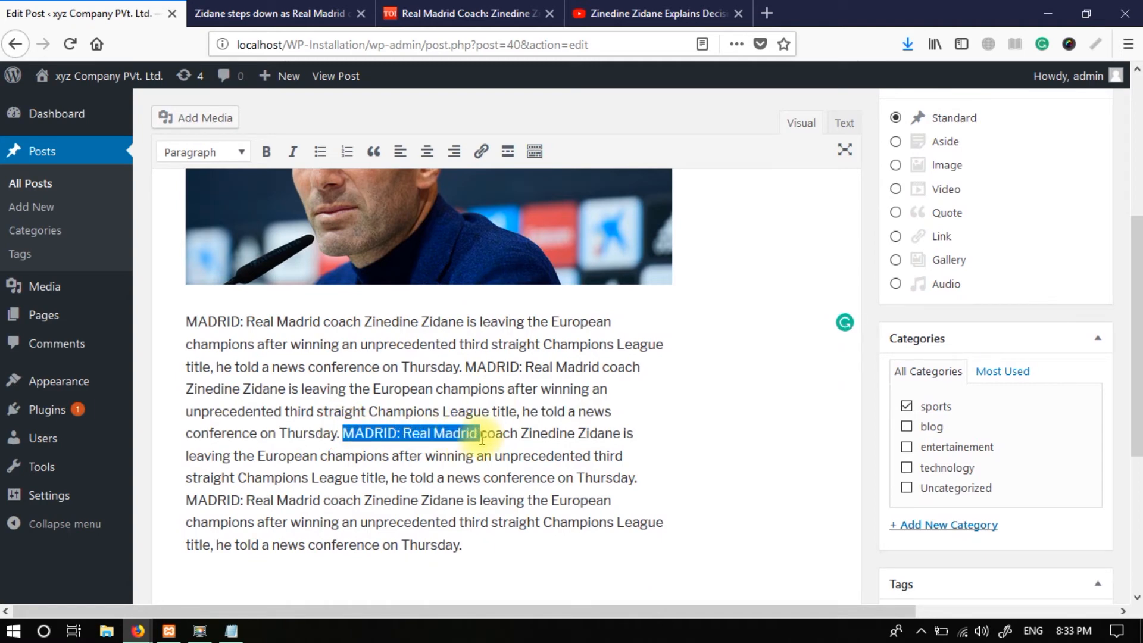
click(293, 153)
click(343, 153)
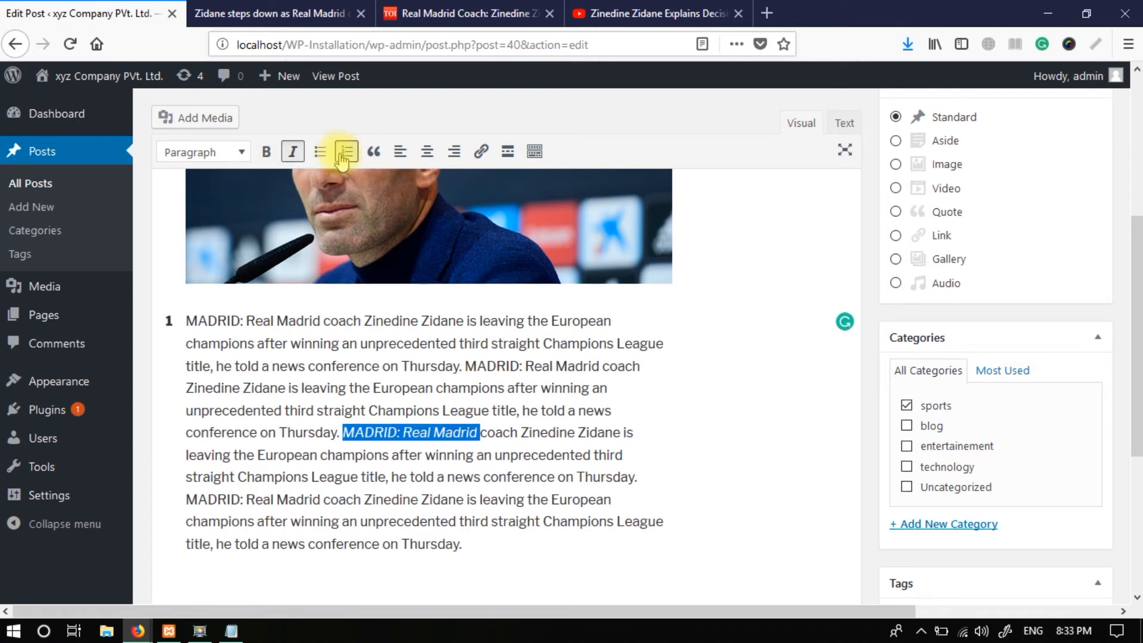
click(343, 153)
click(383, 455)
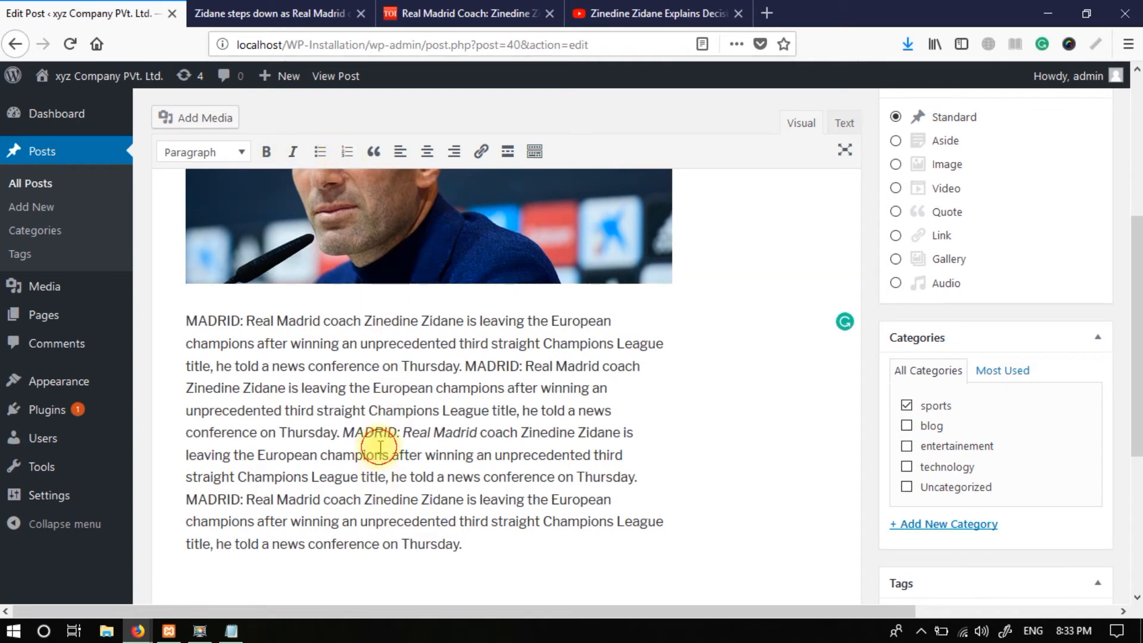
Step: Embed the YouTube video in a new paragraph below the body text using the copied link
click(497, 549)
key(Return)
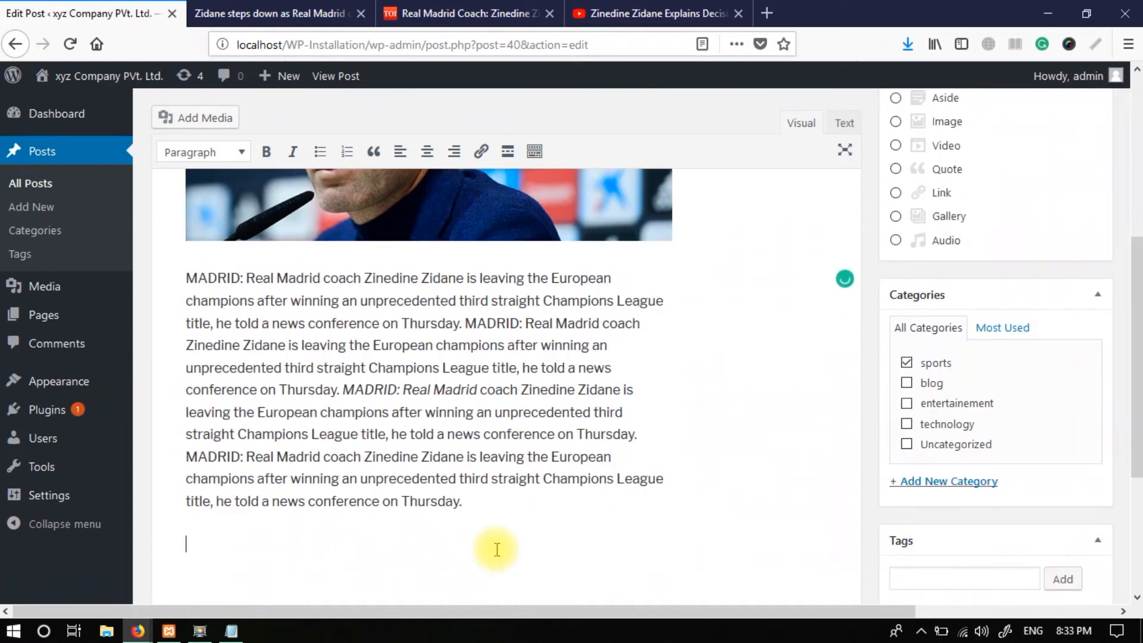
key(ctrl+v)
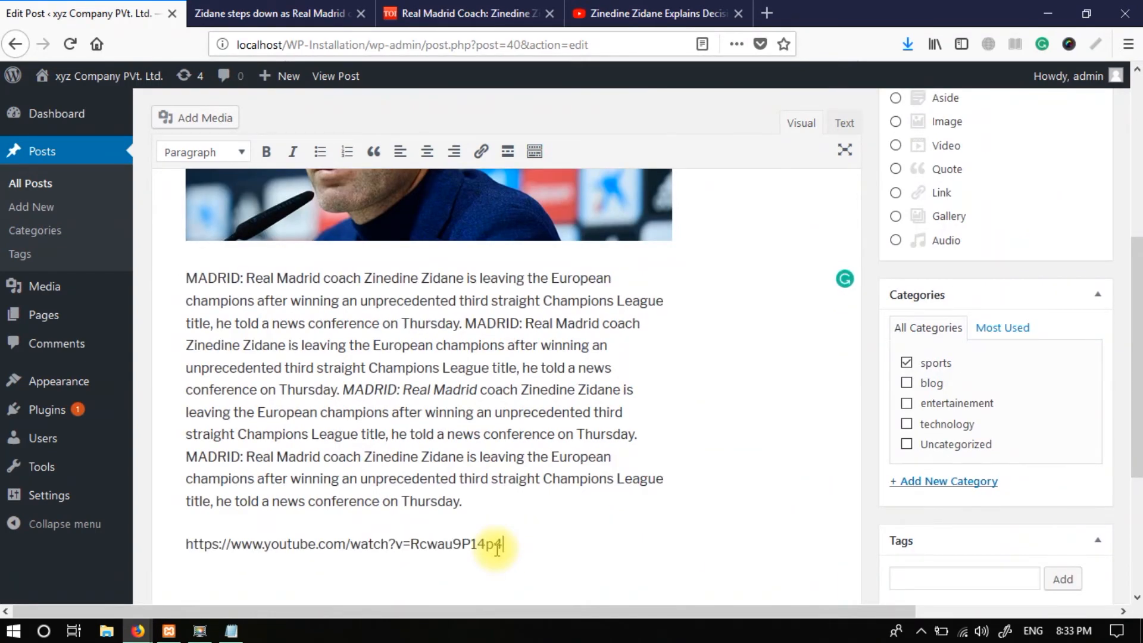
Step: Preview the changed Zidane post with its embedded video, and return to the editor to look over the video, body and publish settings
scroll(1013, 274, up, 6)
click(1048, 192)
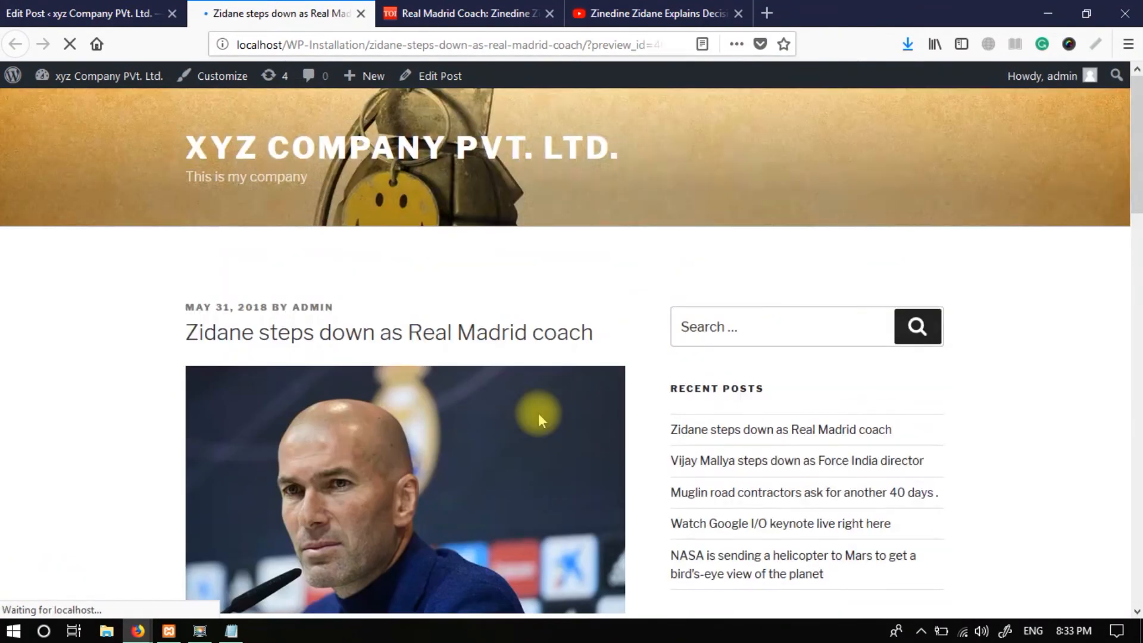
scroll(539, 421, down, 8)
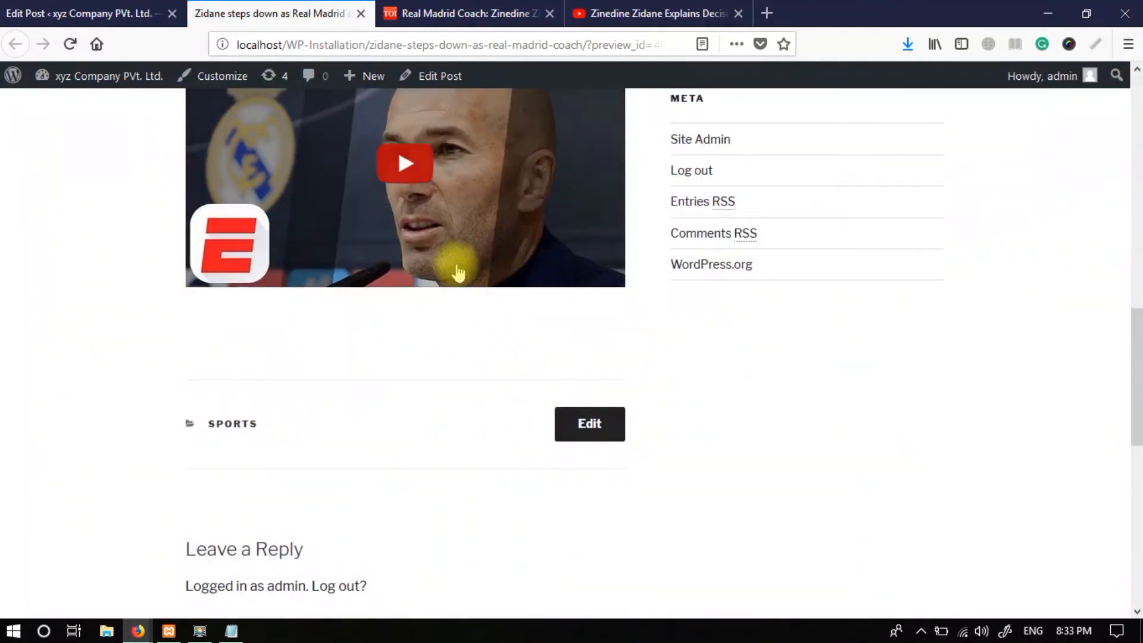
scroll(458, 270, up, 3)
click(18, 11)
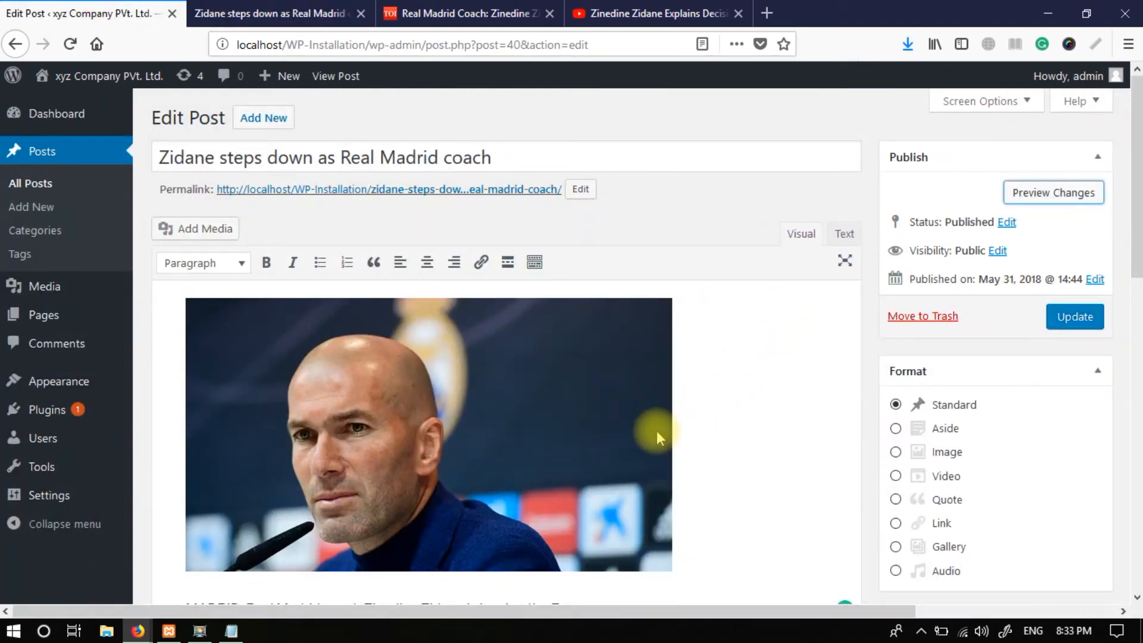
scroll(656, 431, down, 8)
scroll(656, 431, up, 3)
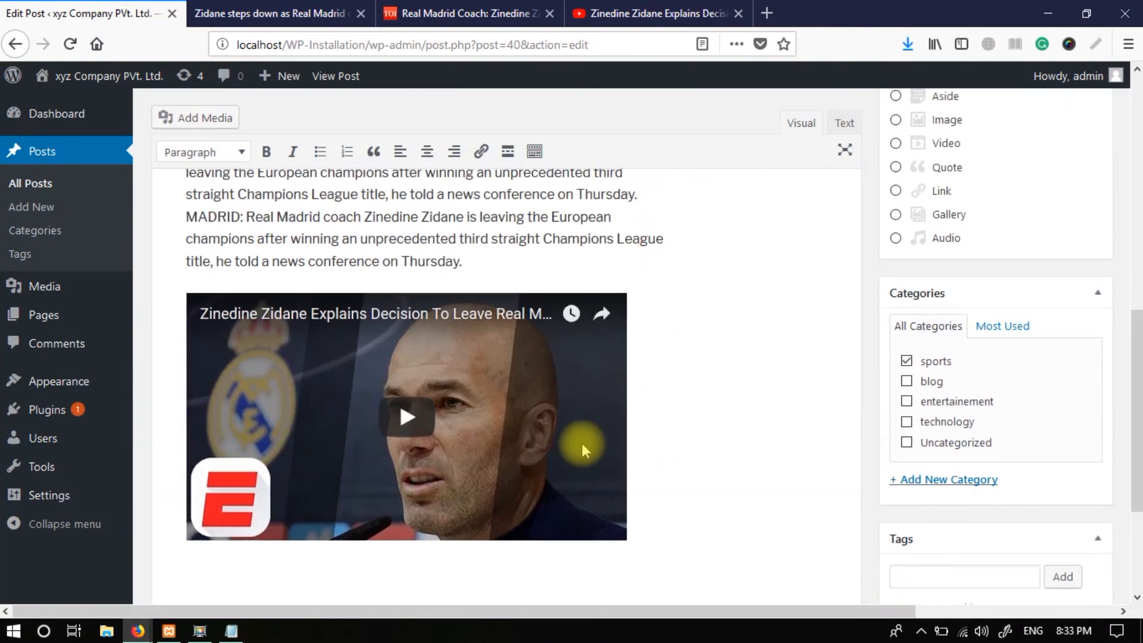
scroll(581, 443, up, 5)
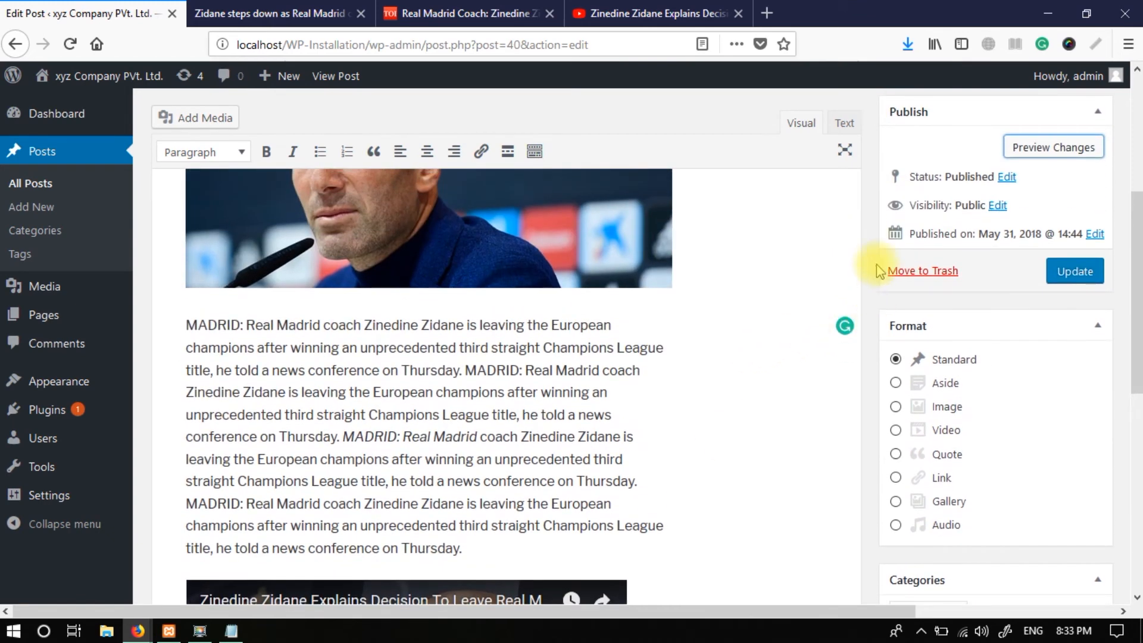
scroll(733, 316, up, 3)
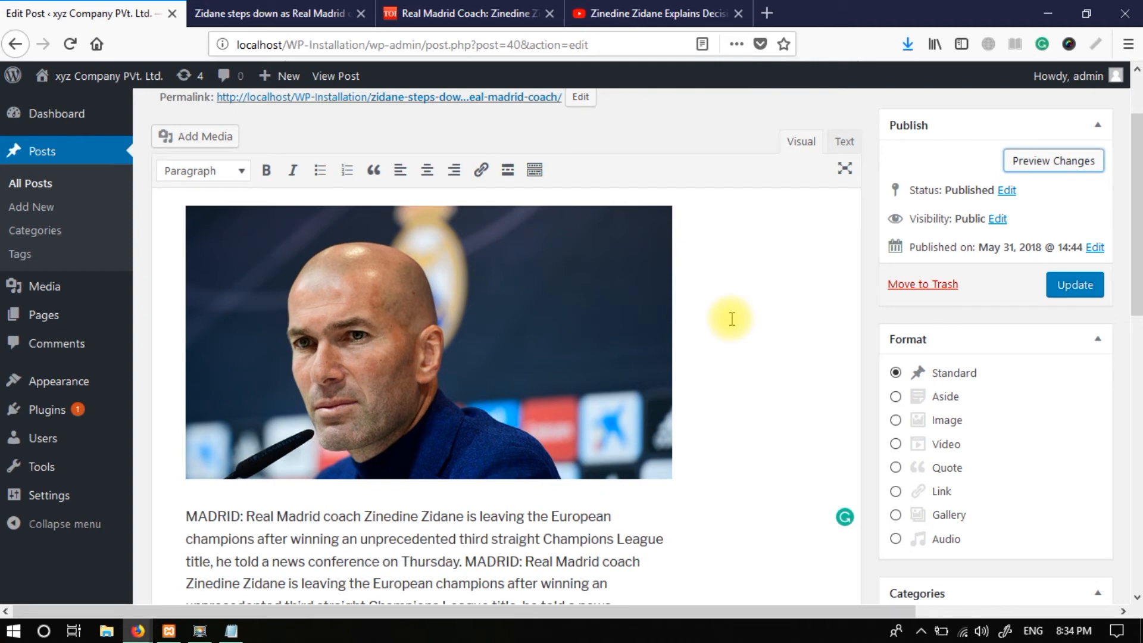
Step: In the post's HTML source, try replacing the final &nbsp; line with the YouTube video link, and undo the replacement
click(846, 144)
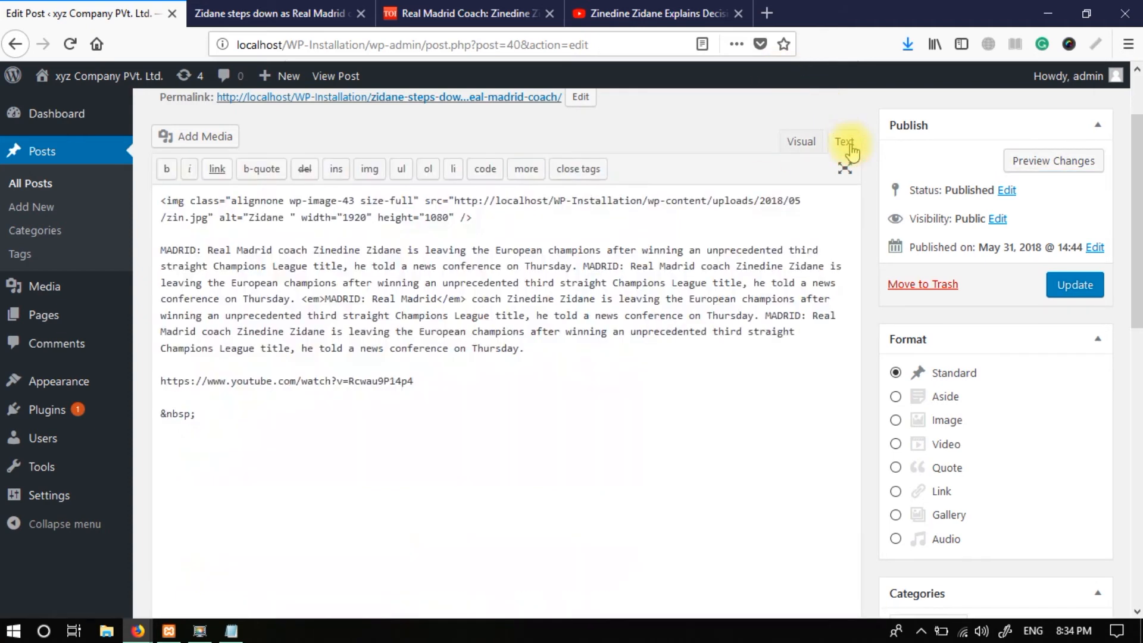
click(810, 149)
click(843, 124)
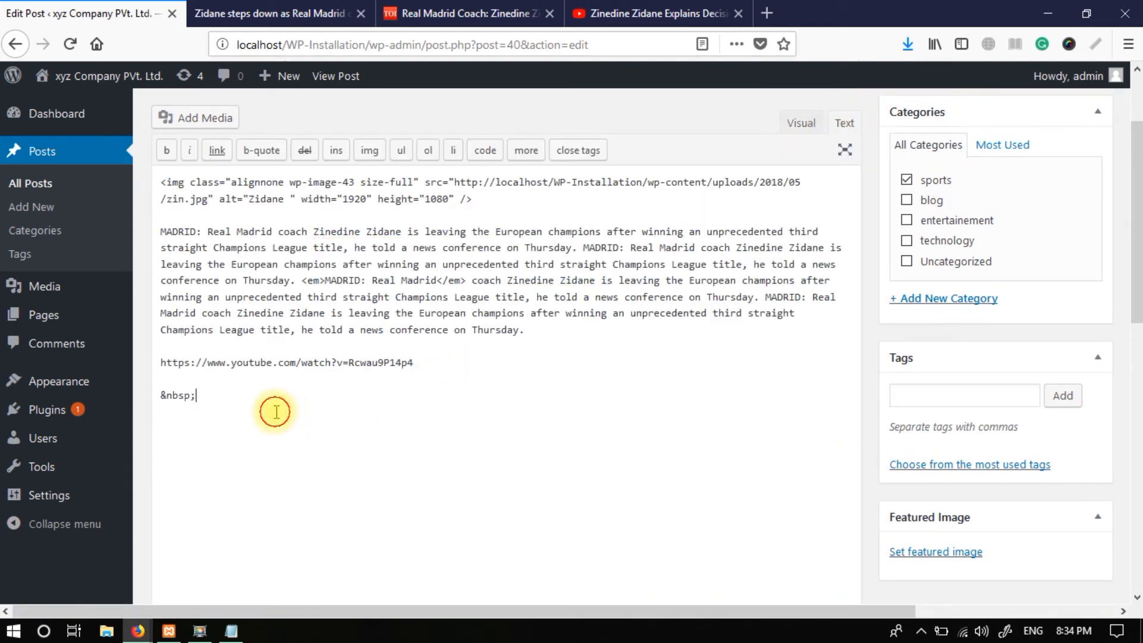
drag(276, 412, 64, 392)
text(https://www.youtube.com/watch?v=Rcwau9P14p4)
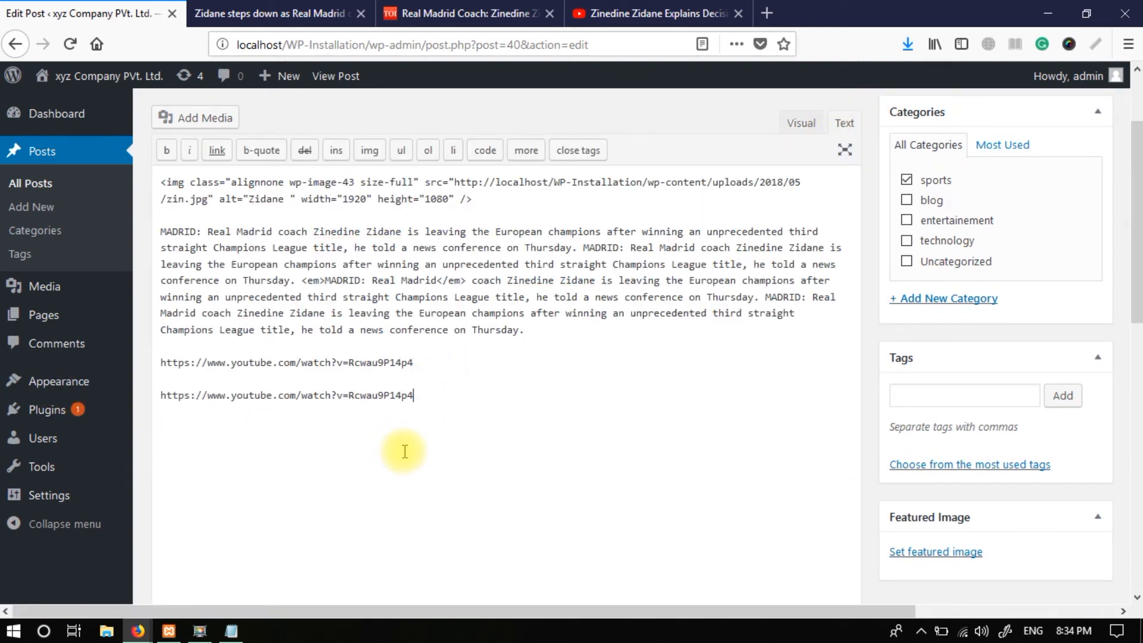
key(ctrl+z)
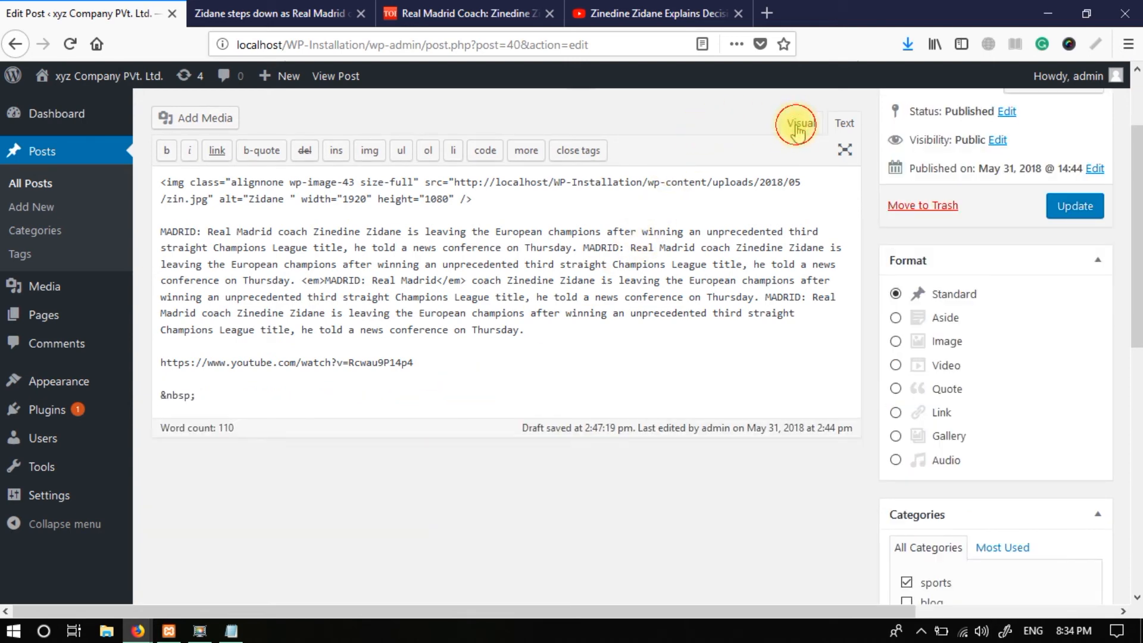
Step: Compare the embedded video in the visual view of the post with its link in the HTML source, ending in the visual view
click(796, 128)
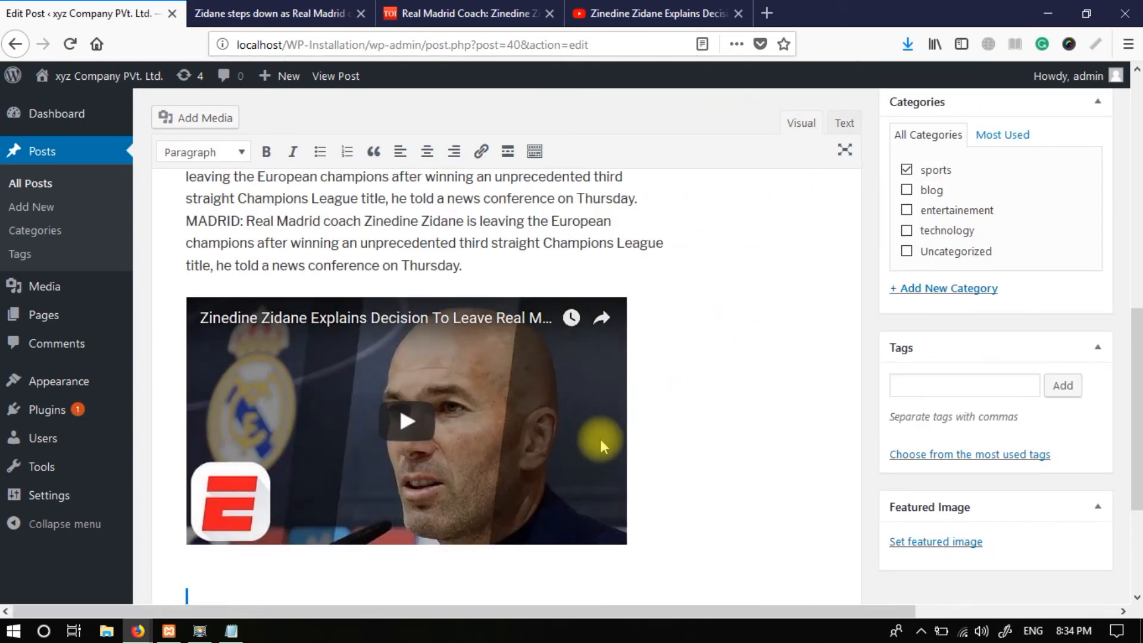
click(481, 435)
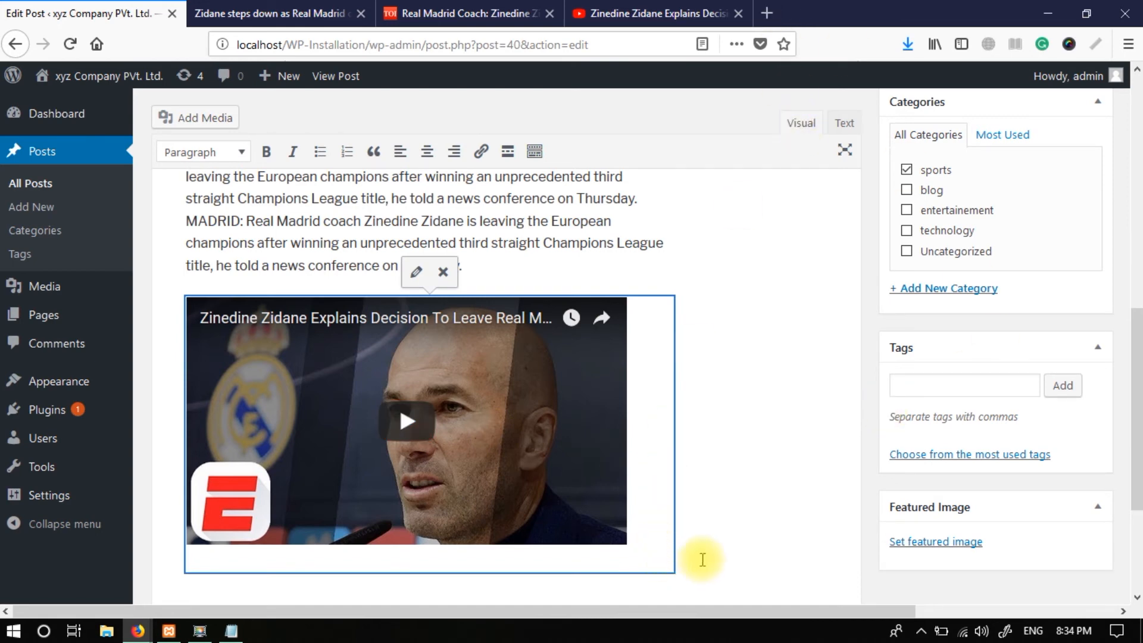
click(845, 123)
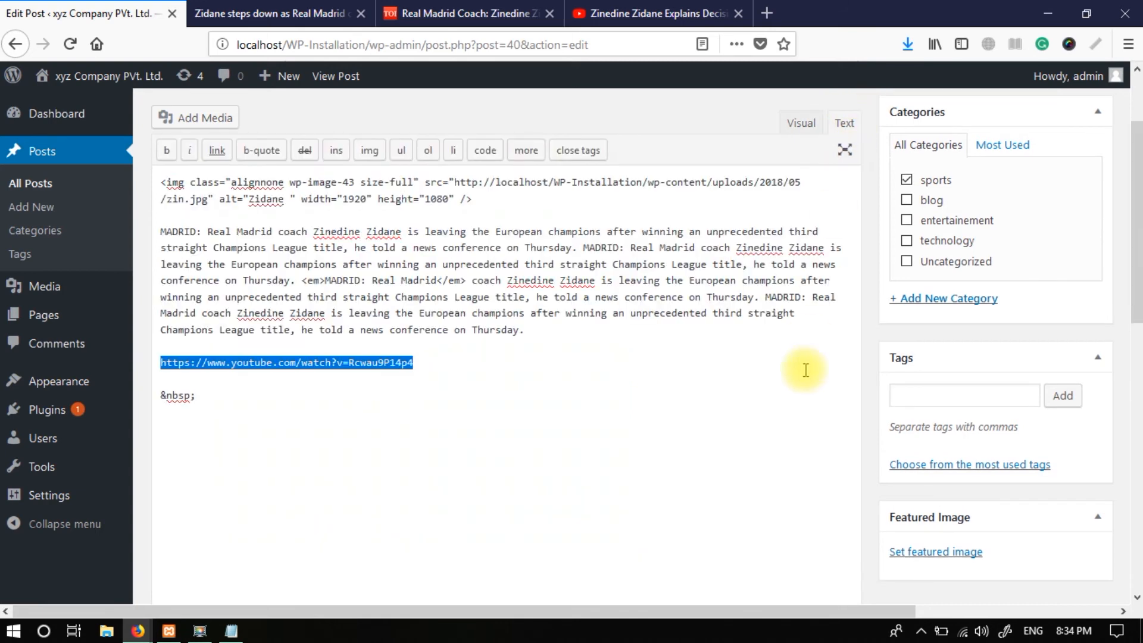
click(693, 419)
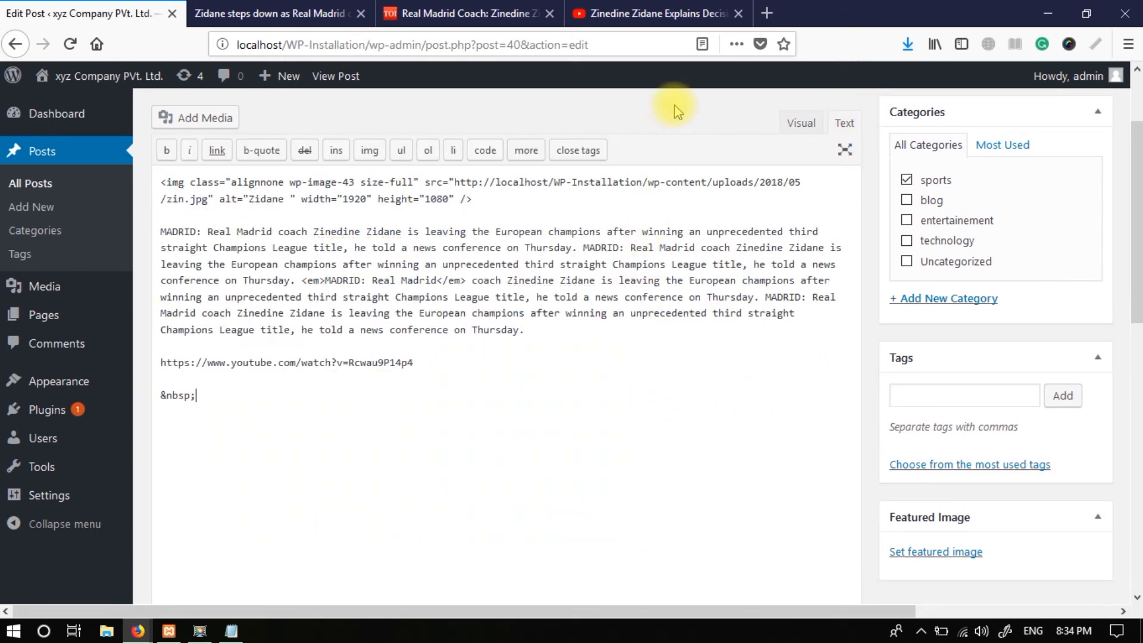
click(802, 123)
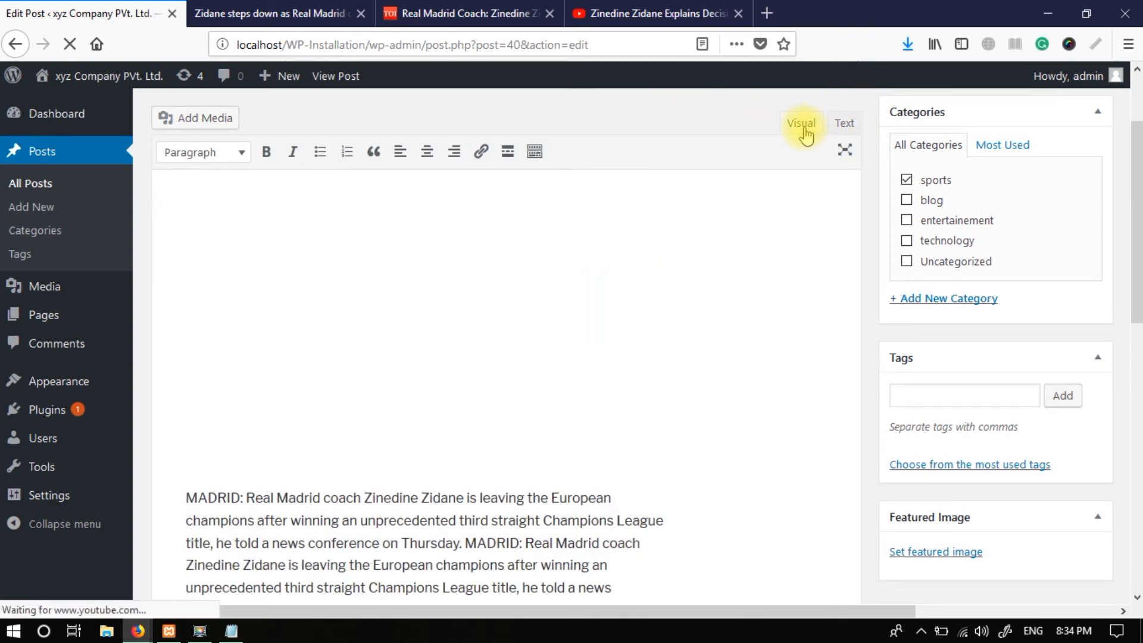
scroll(612, 351, up, 3)
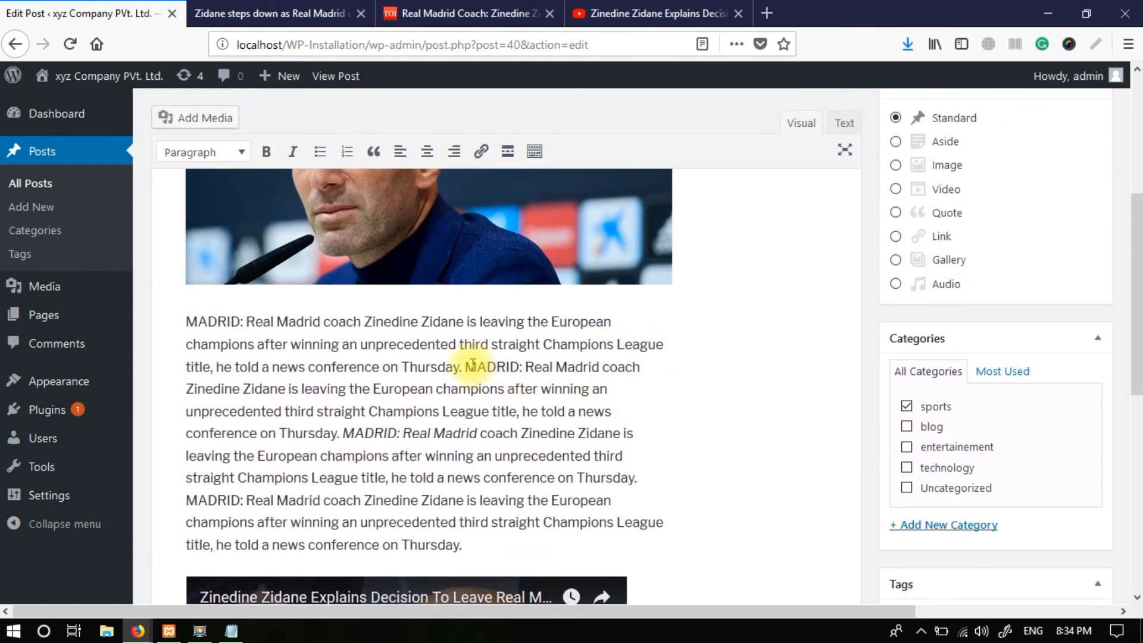
Step: In a new browser tab, search Google for "real madrid", refine it to "real madrid offical website", and open the Real Madrid CF official website
click(767, 12)
text(real madrid)
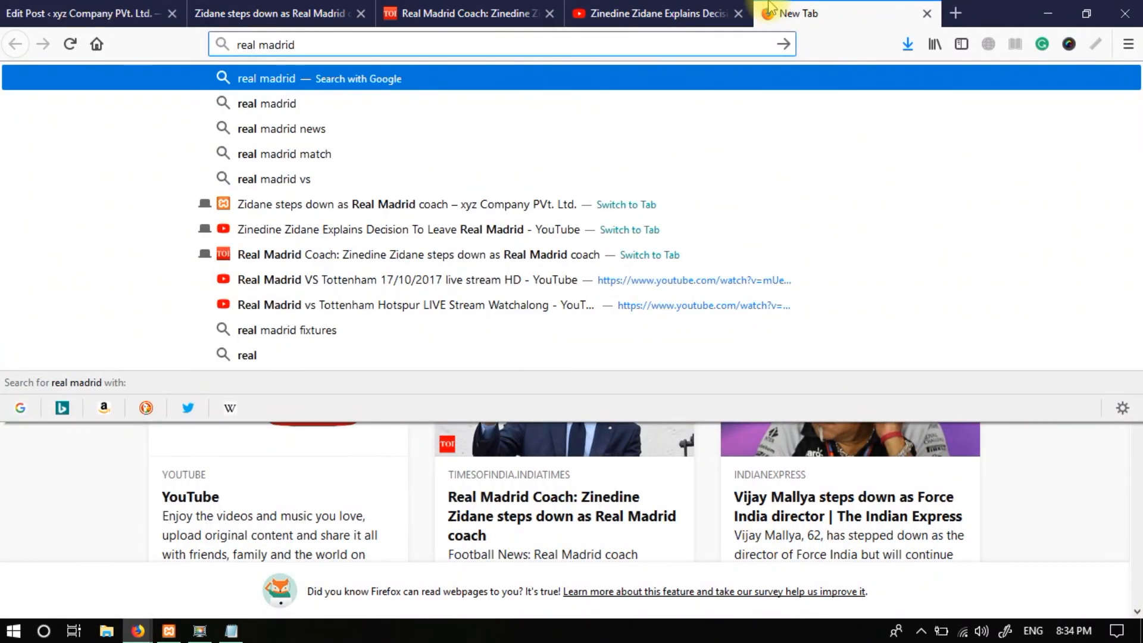
key(Return)
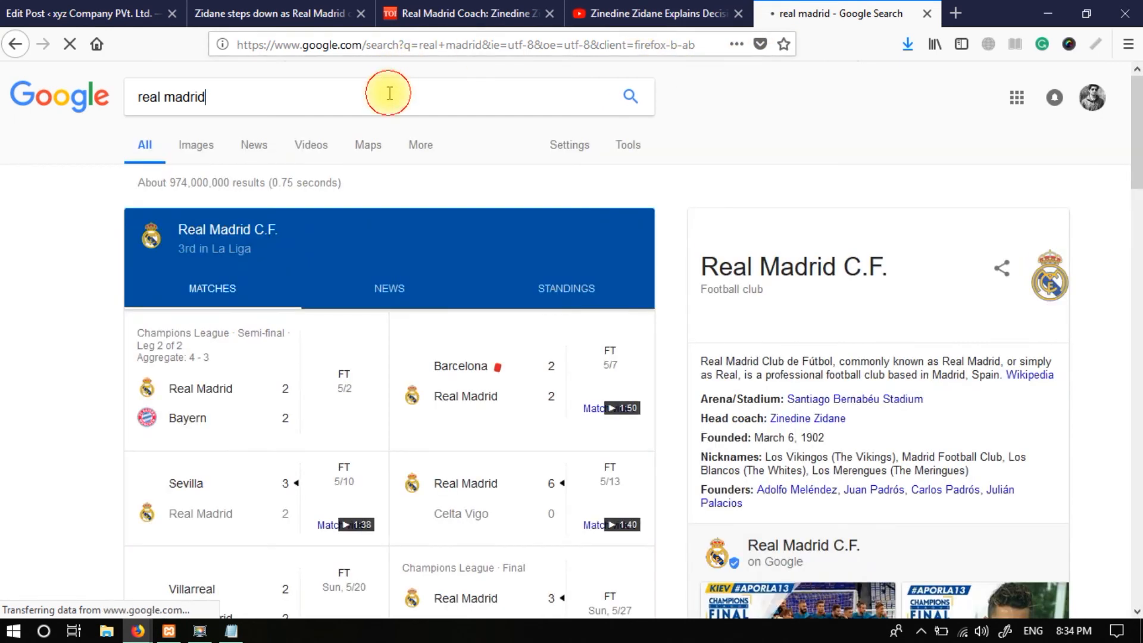
click(388, 94)
text(offical website)
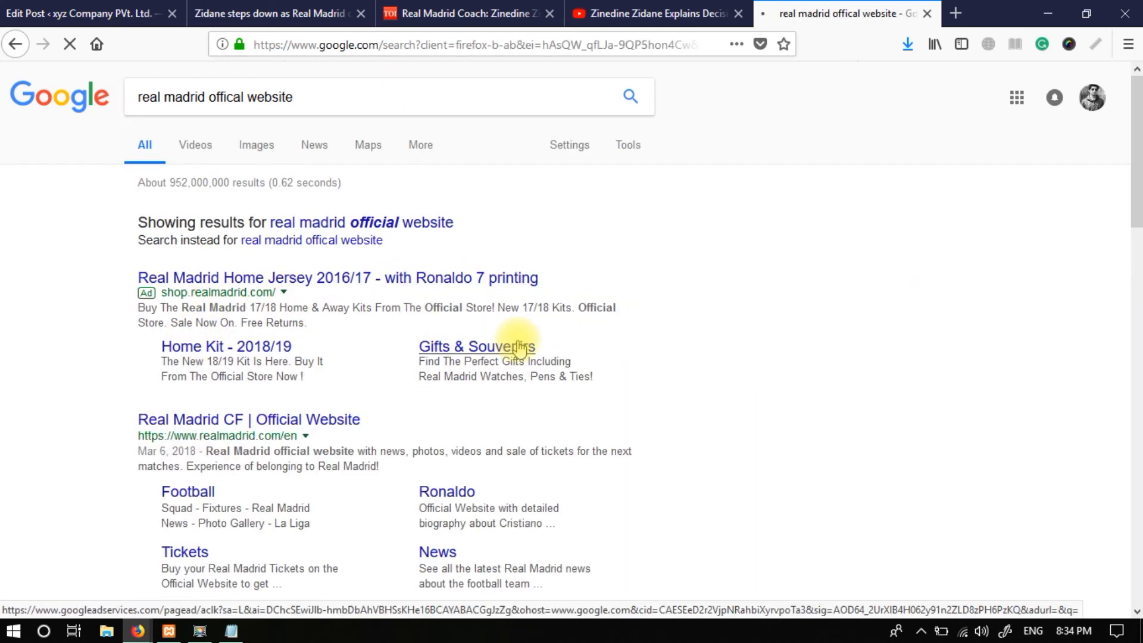
scroll(519, 348, down, 3)
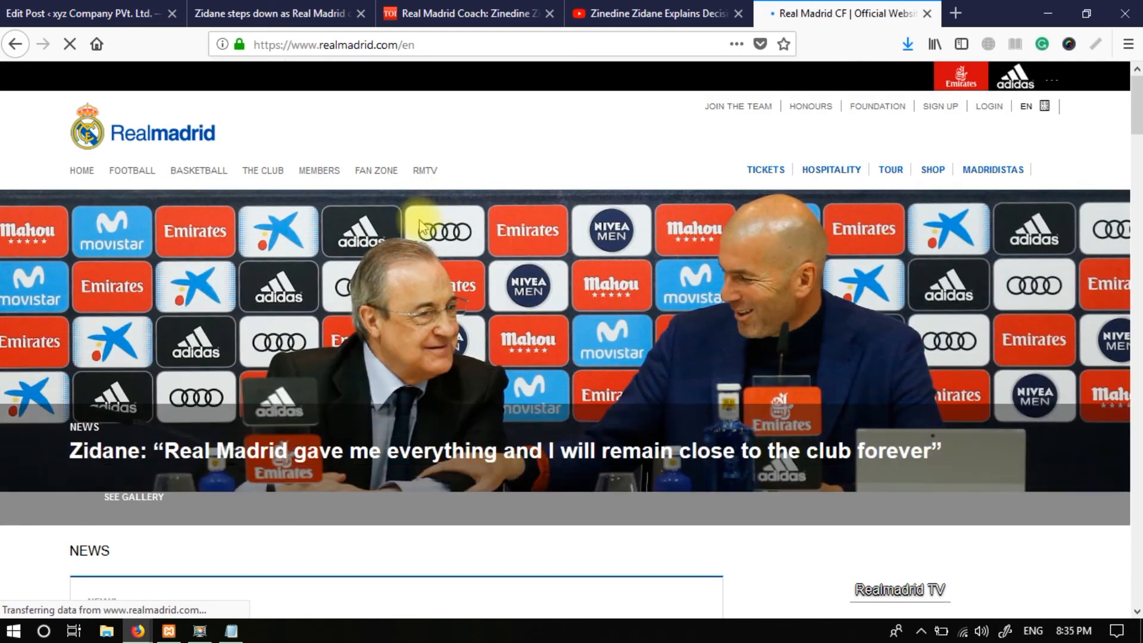
Step: Copy the address of the Real Madrid official website and return to the Zidane post in the editor
right_click(384, 48)
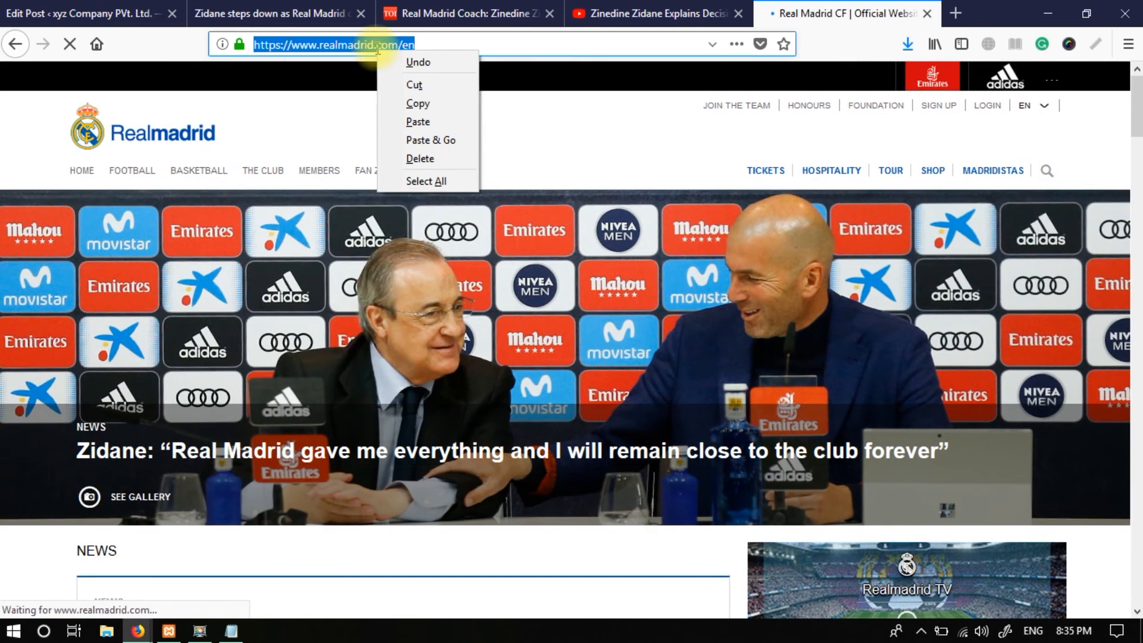
click(411, 100)
click(71, 7)
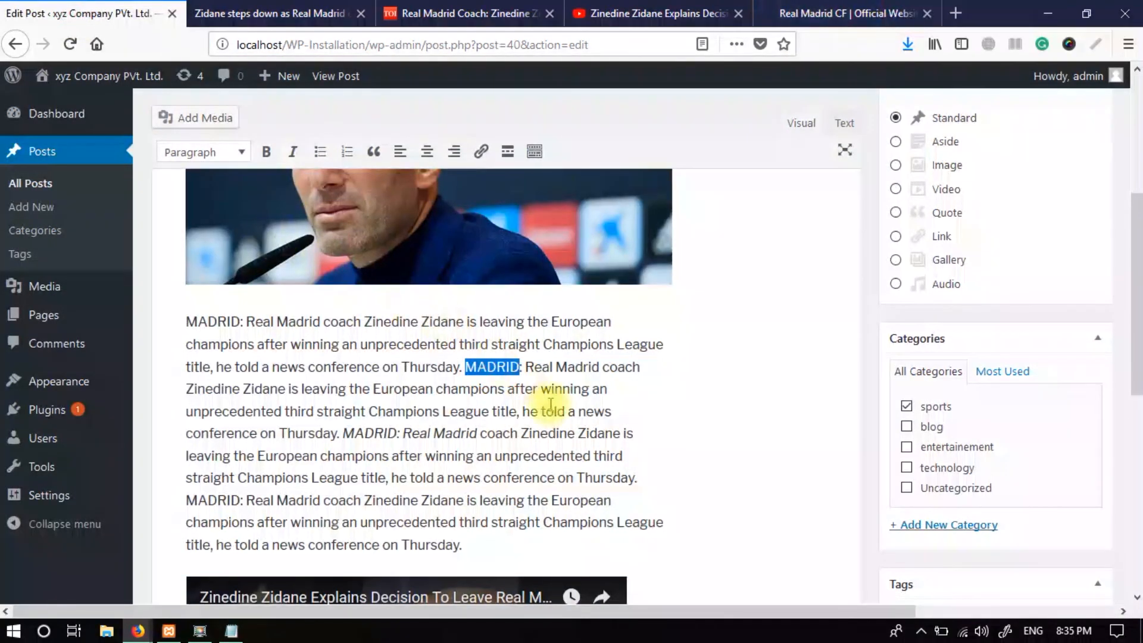
Step: Below the post's body text, add the paragraph "YOu can visit their official website in this link below"
click(198, 322)
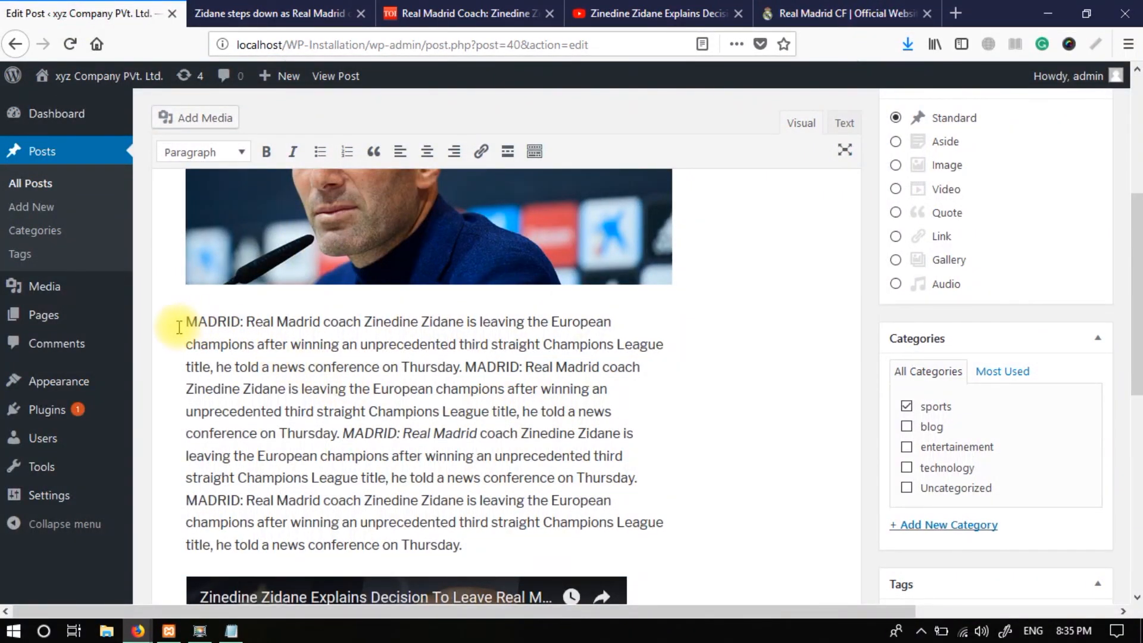
click(543, 539)
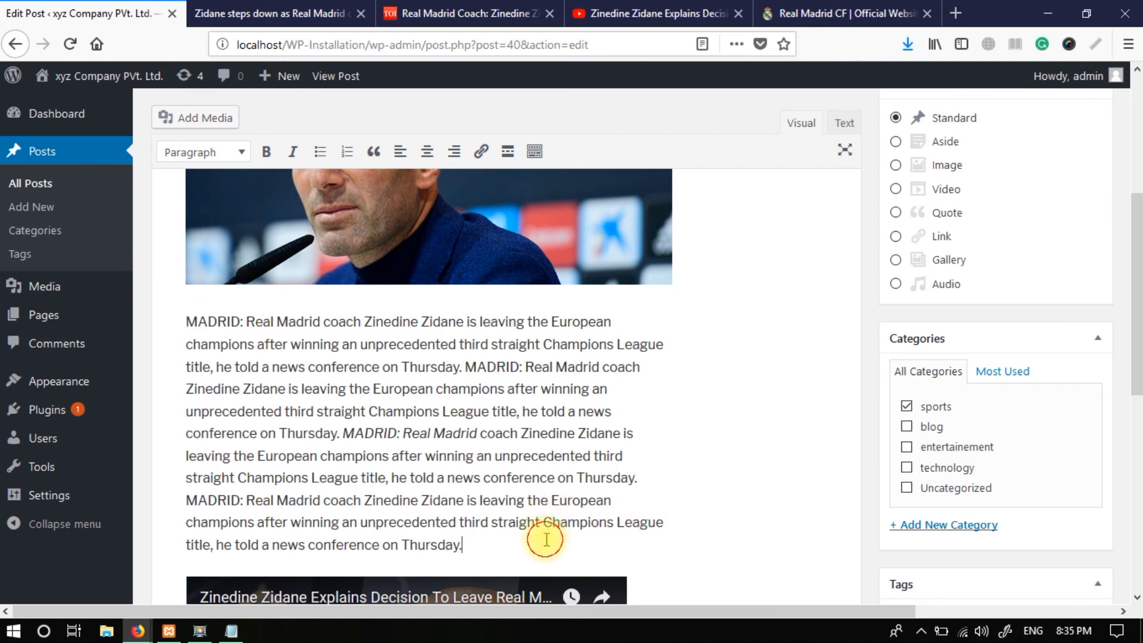
key(Return)
scroll(669, 460, down, 3)
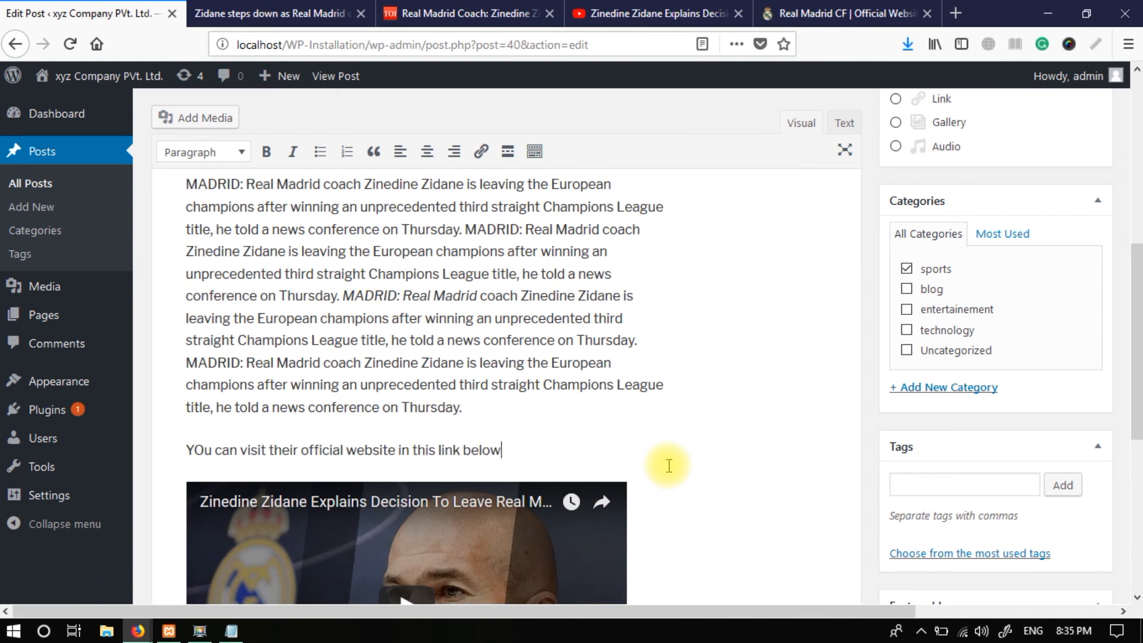
key(Return)
text(Click here.)
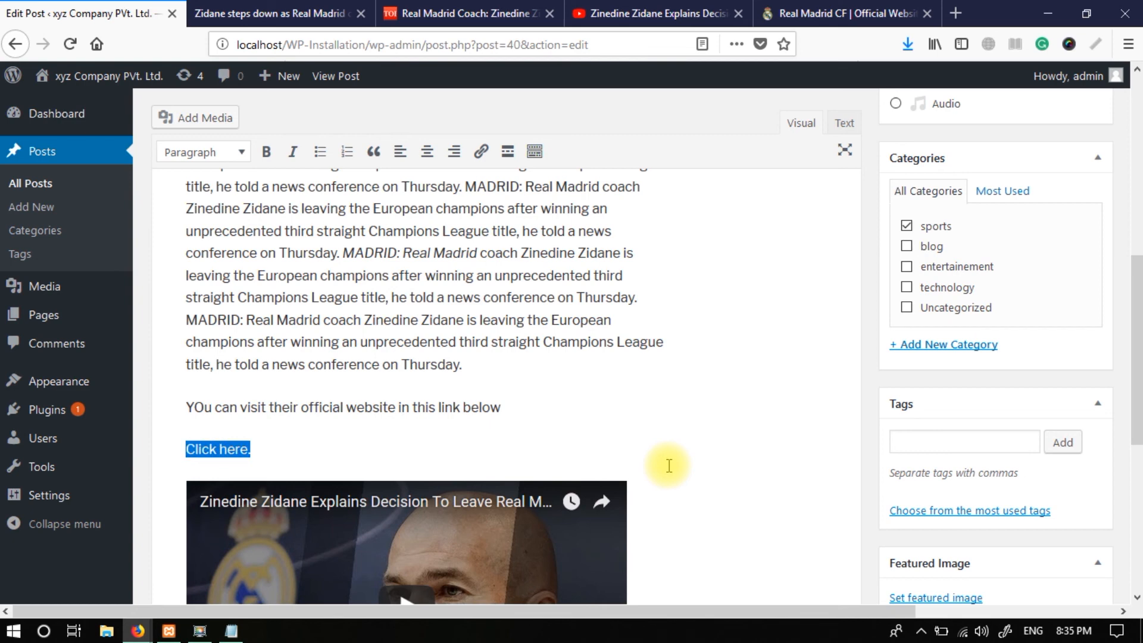
click(481, 151)
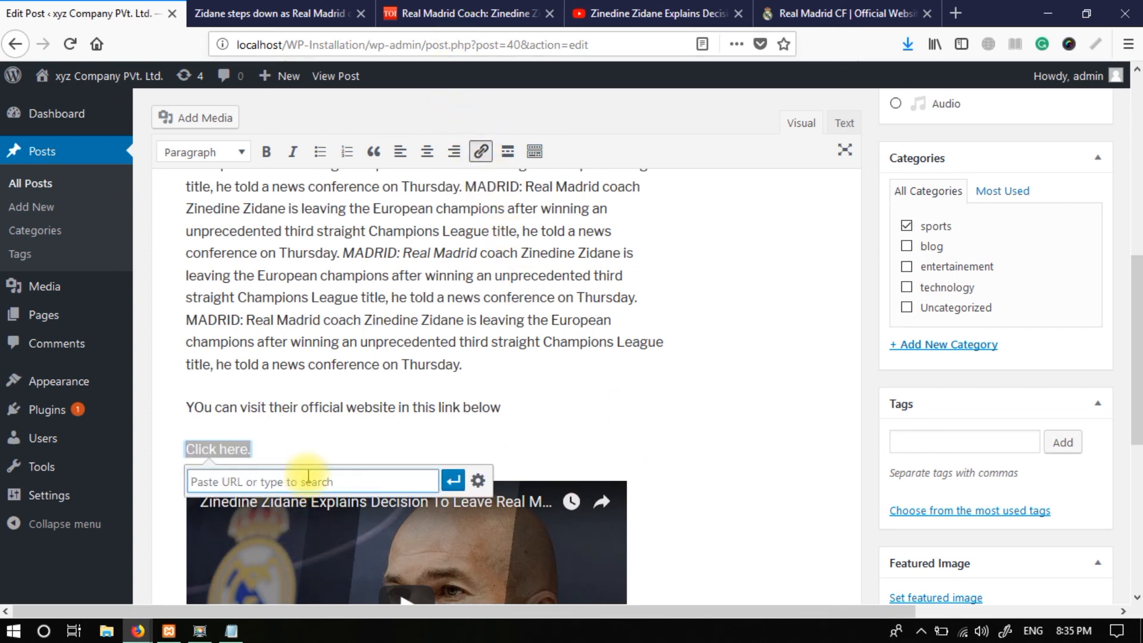
click(453, 478)
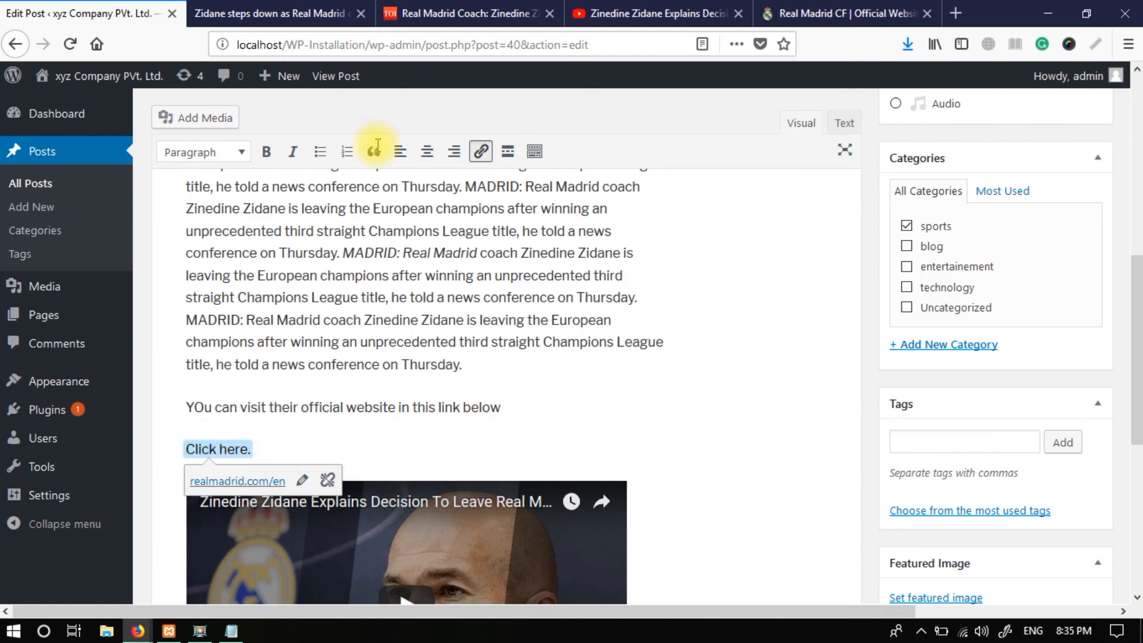
Step: Generate a preview of the changed Zidane post, return to the editor and update the published post
scroll(964, 238, up, 3)
scroll(998, 274, up, 5)
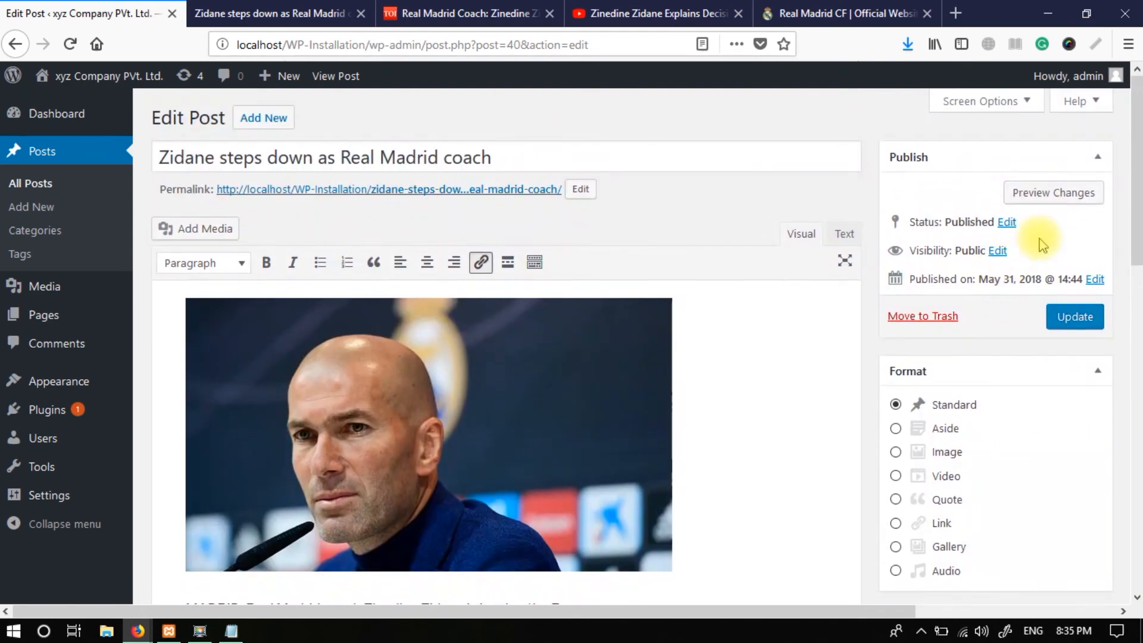
click(1048, 191)
click(79, 13)
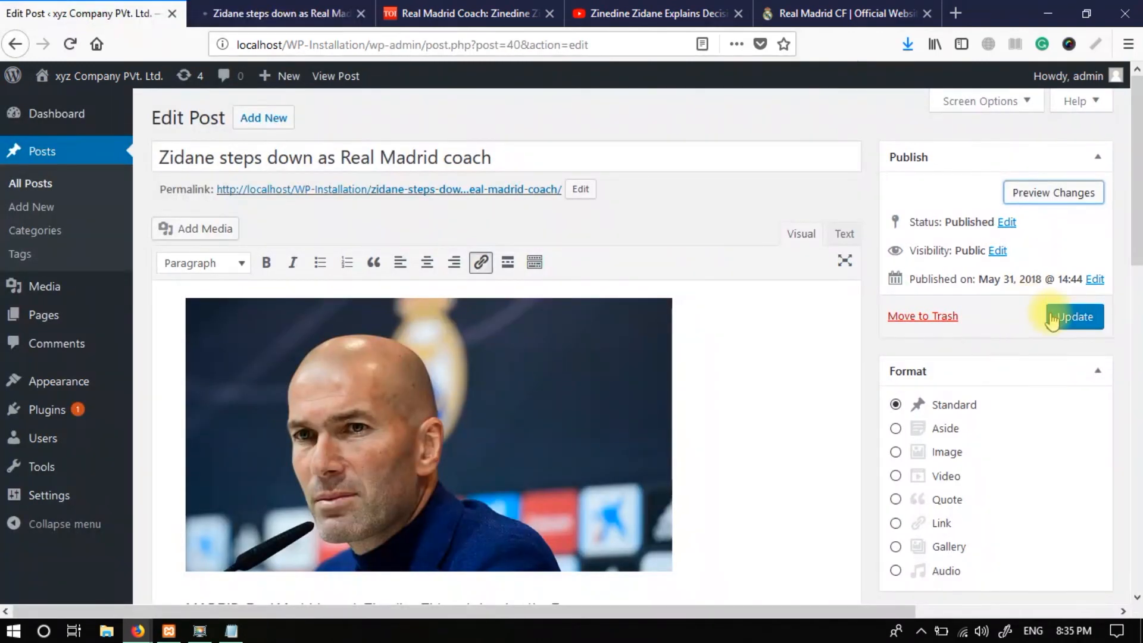
click(1072, 316)
Step: Look over the previewed Zidane post, from the photo and body text down to the website link and embedded video
mouse_move(130, 131)
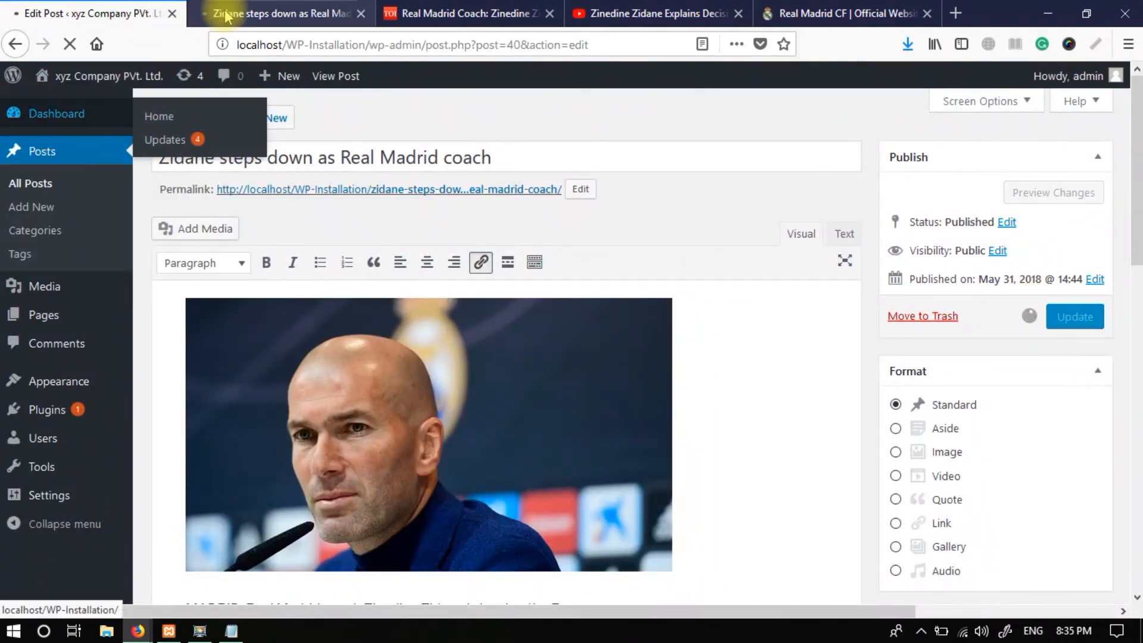
click(311, 12)
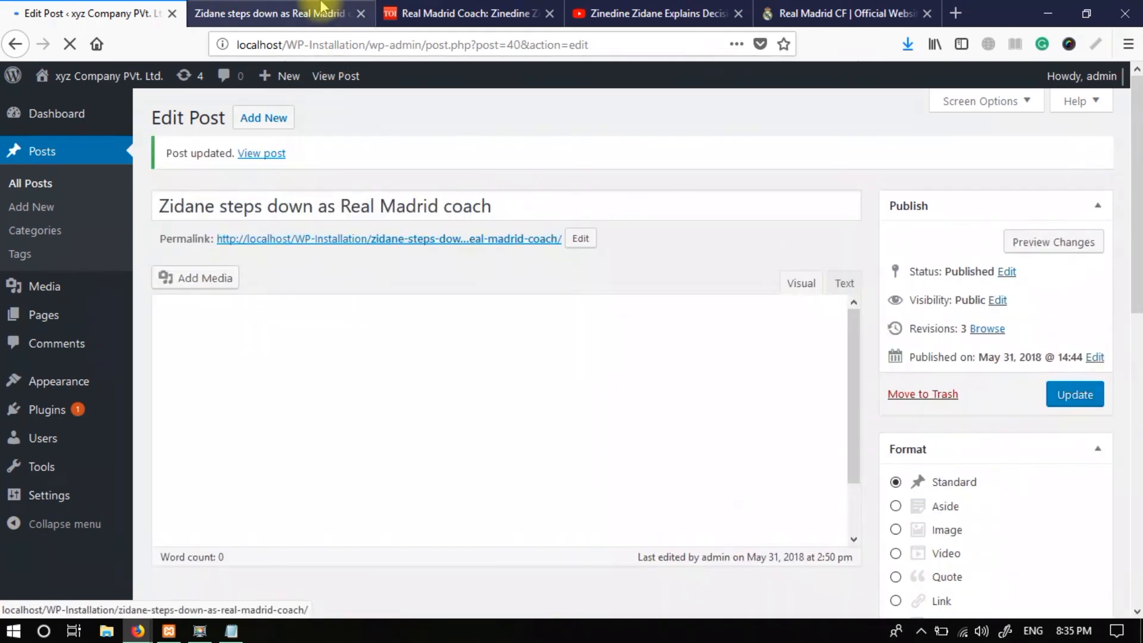
scroll(417, 279, down, 8)
scroll(331, 221, up, 3)
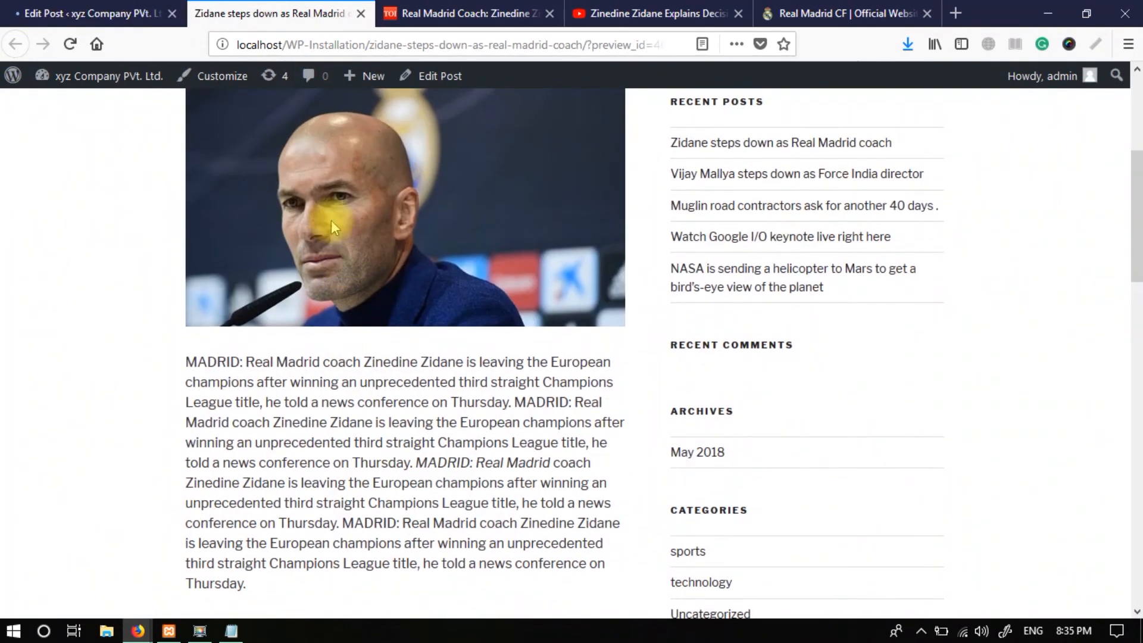
scroll(331, 222, down, 5)
scroll(343, 233, up, 4)
scroll(342, 232, down, 6)
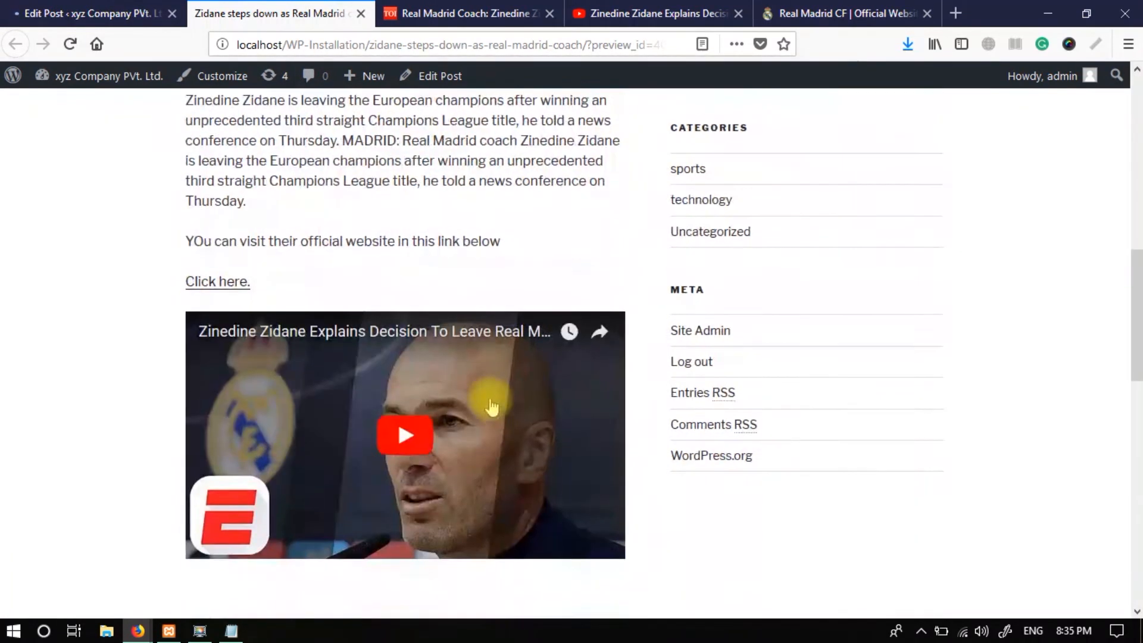
Step: Test the "Click here." link in the previewed post, and go back to the post from the Real Madrid website
drag(215, 241, 230, 242)
drag(488, 266, 489, 266)
click(196, 281)
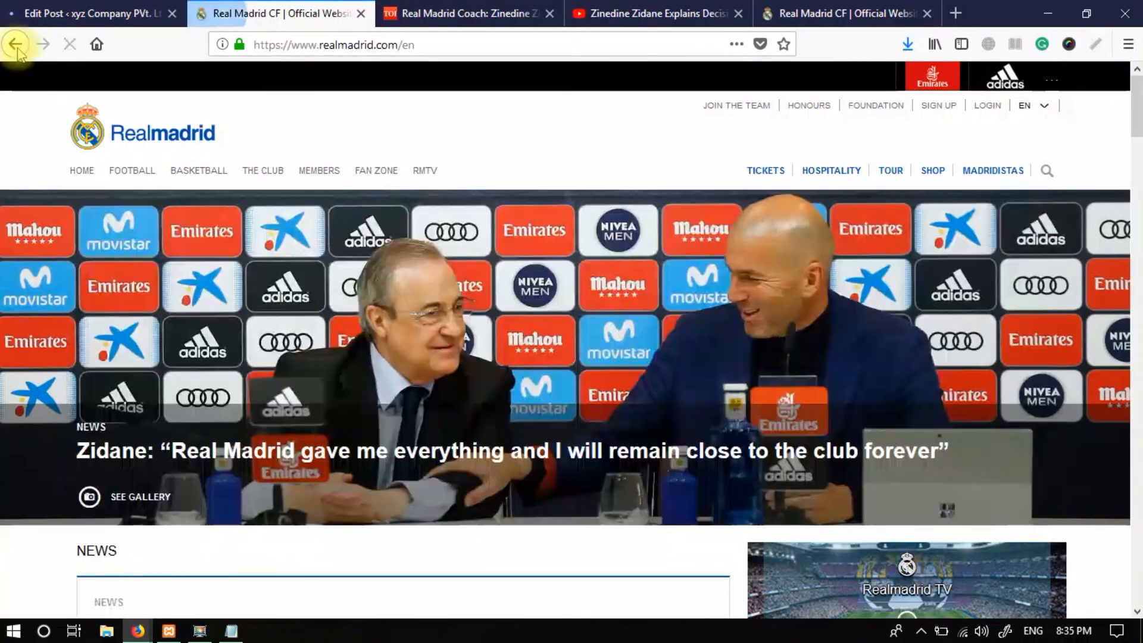
click(15, 45)
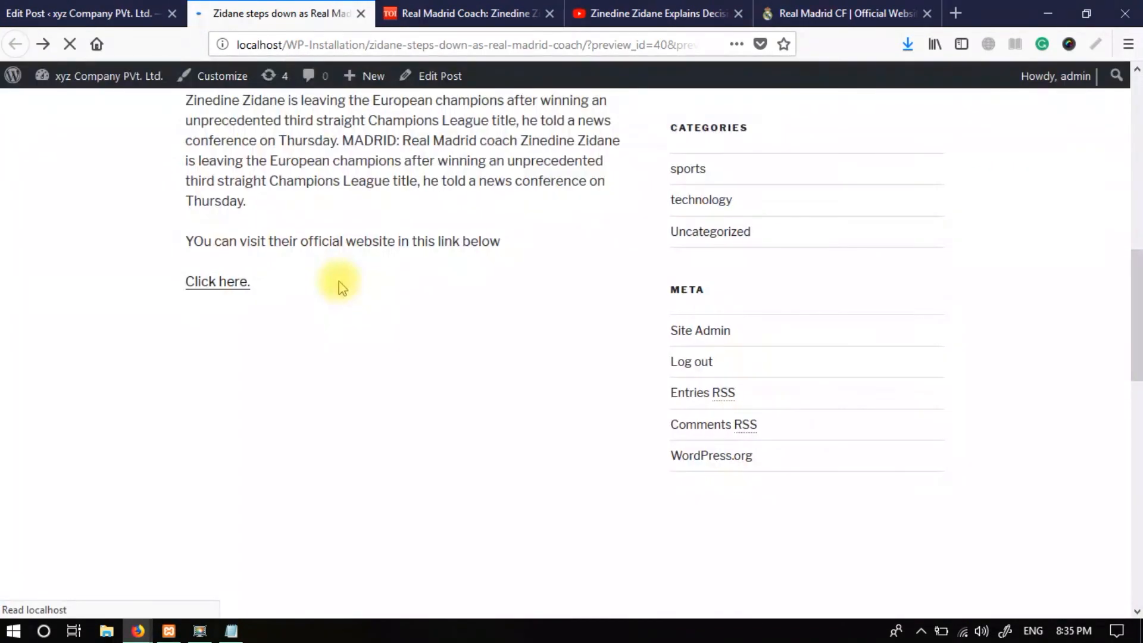
Step: Play the embedded Zinedine Zidane video in the previewed post
scroll(345, 292, down, 5)
scroll(361, 307, up, 2)
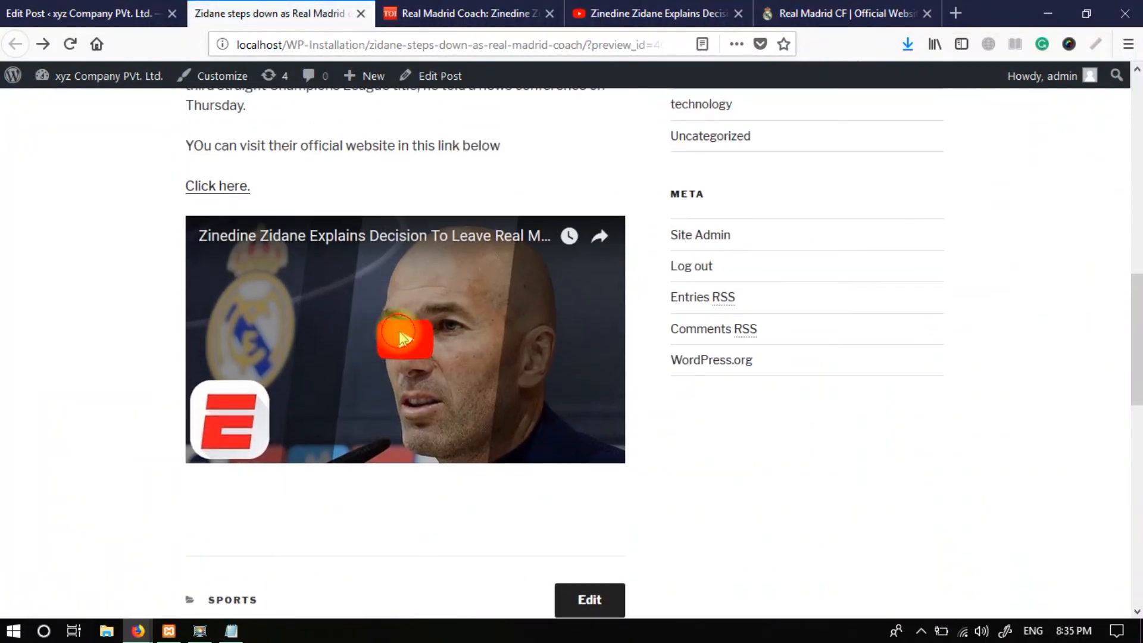
click(470, 340)
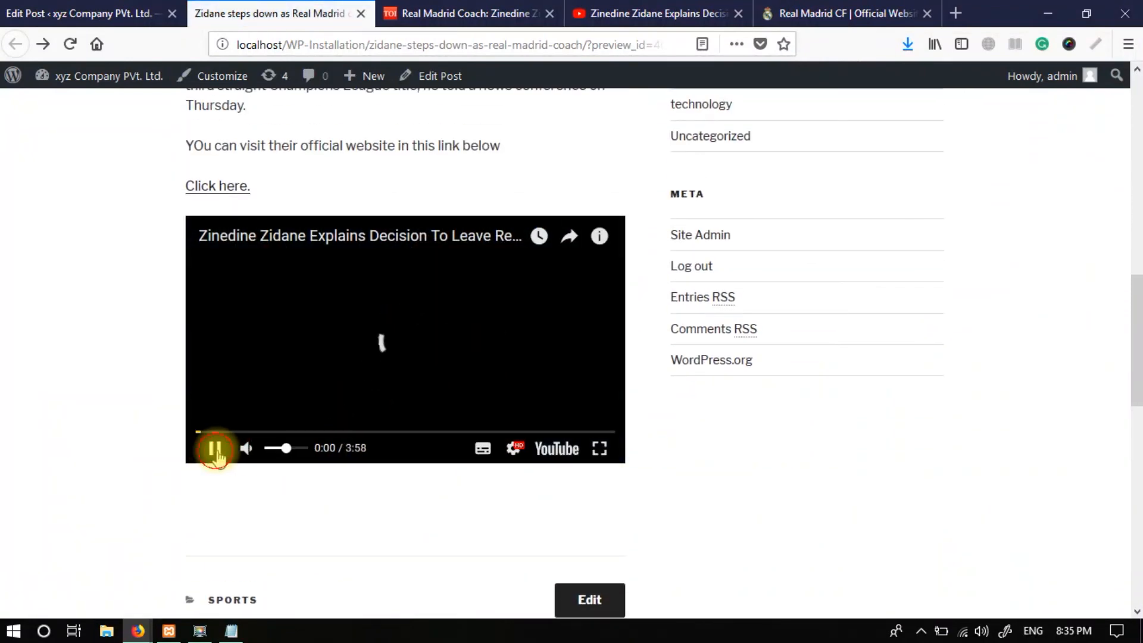
Step: Return to the post editor and review the added link and embedded video in the post body
click(51, 12)
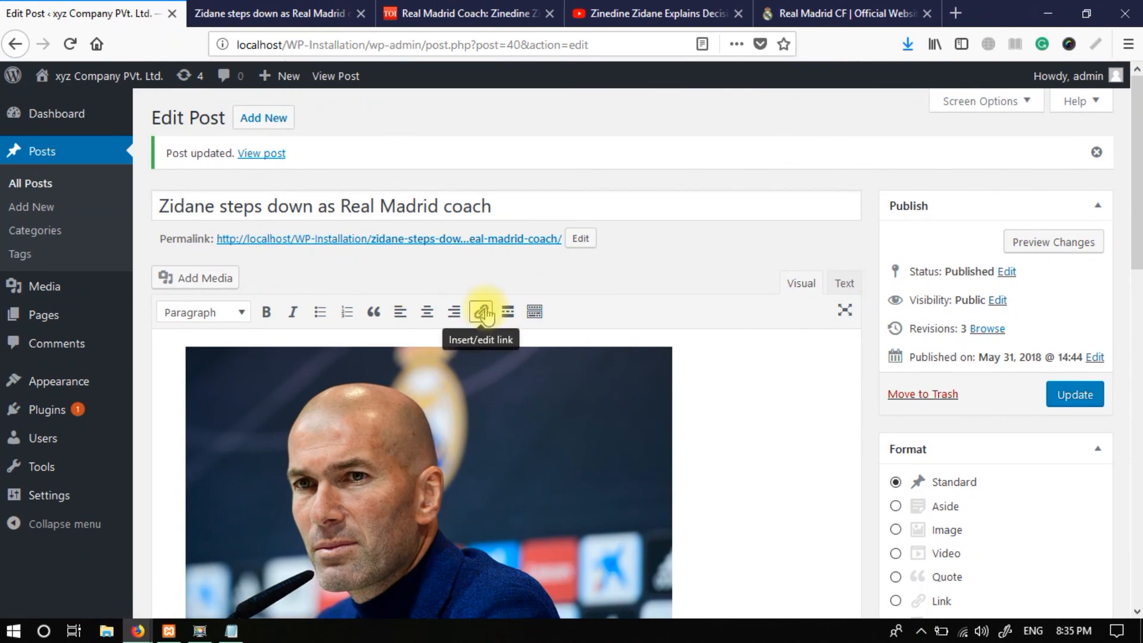
scroll(484, 310, down, 8)
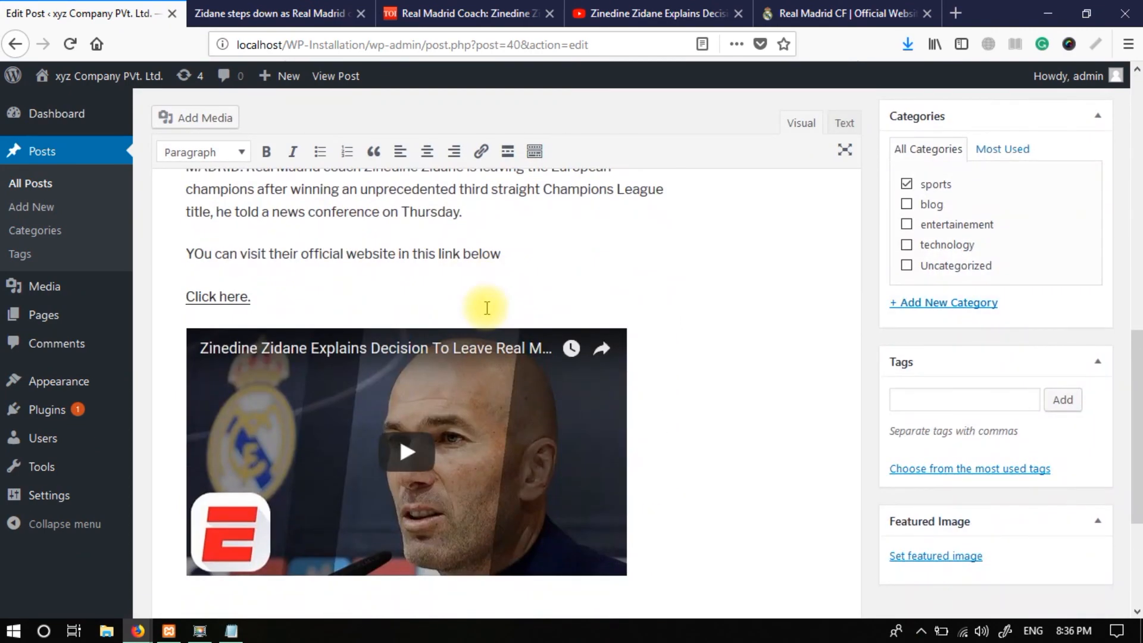
scroll(487, 308, up, 10)
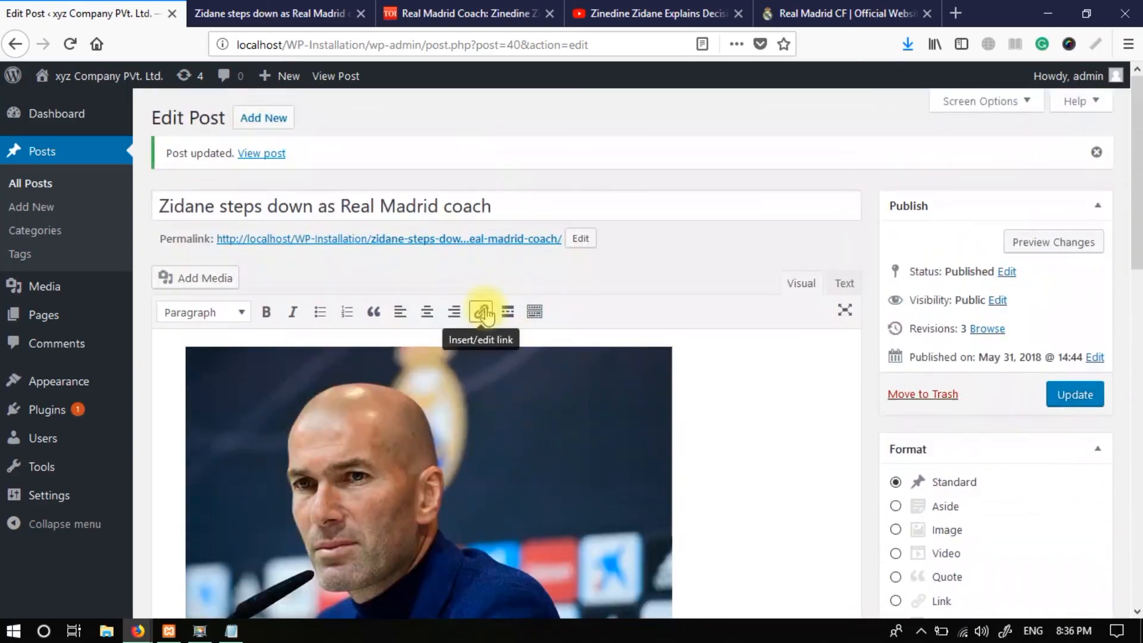